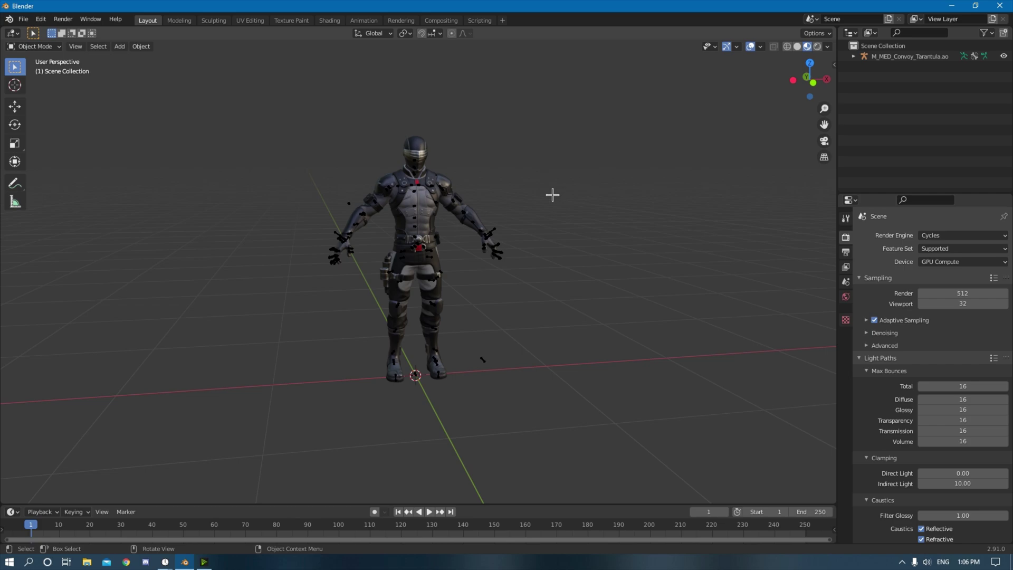
Orbit, zoom and pan around the character, dismissing an accidentally opened file browser.
middle_click_drag(552, 194, 602, 185)
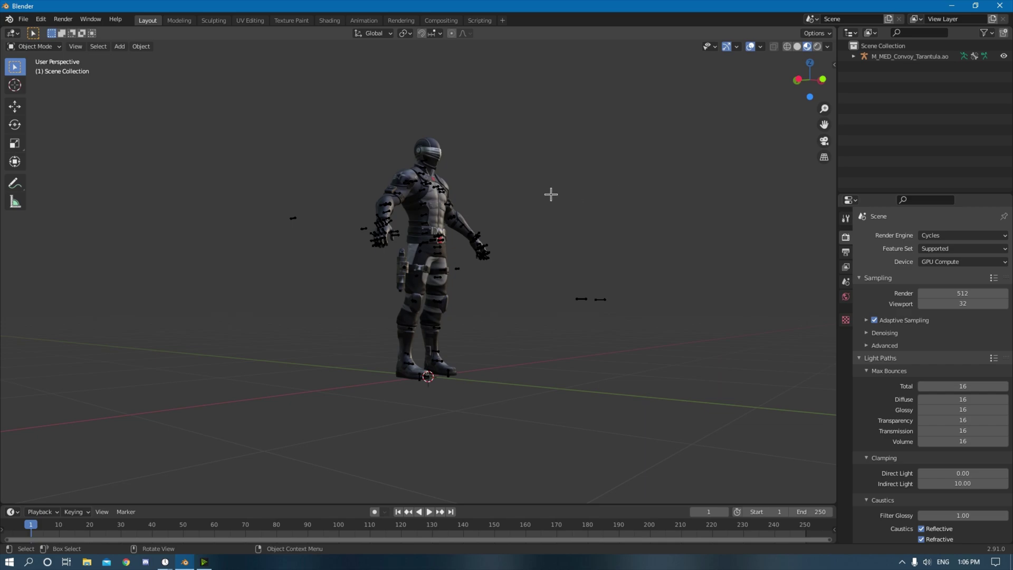
middle_click_drag(550, 195, 488, 204)
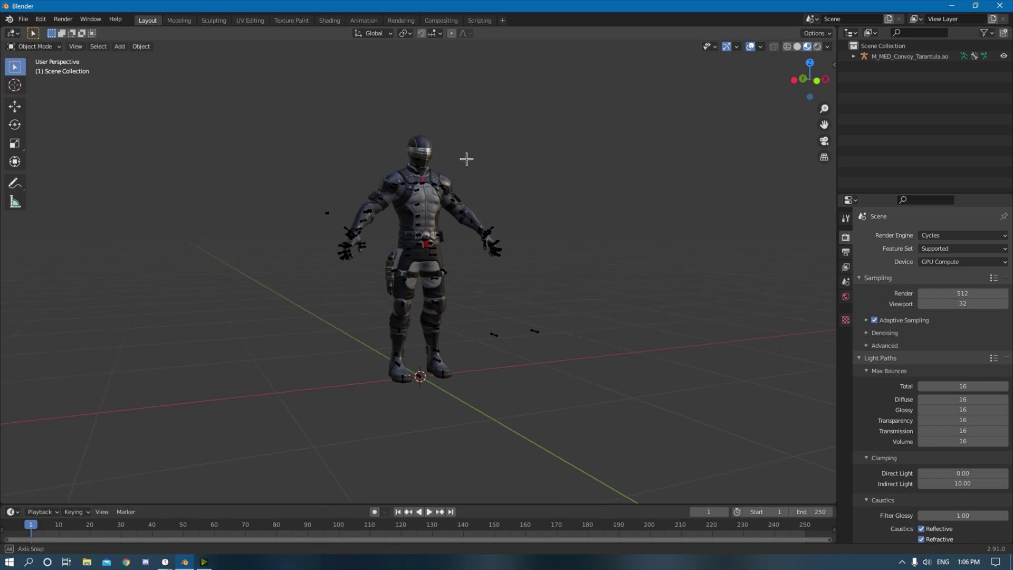
scroll(478, 259, "up", 10)
middle_click_drag(478, 259, 481, 235)
scroll(482, 235, "down", 6)
key("ctrl+o")
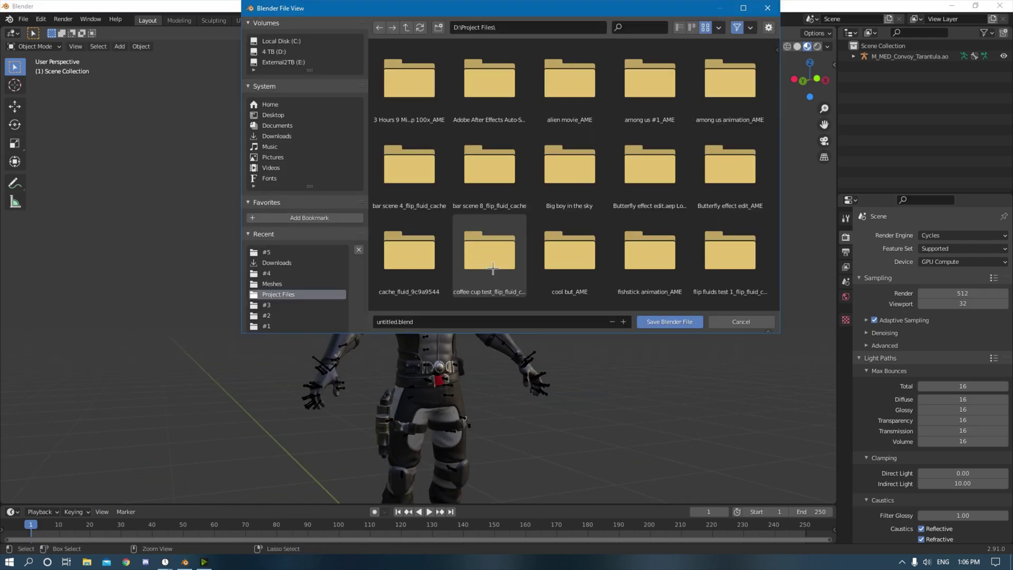
left_click(744, 321)
middle_click_drag(649, 337, 582, 288, "shift")
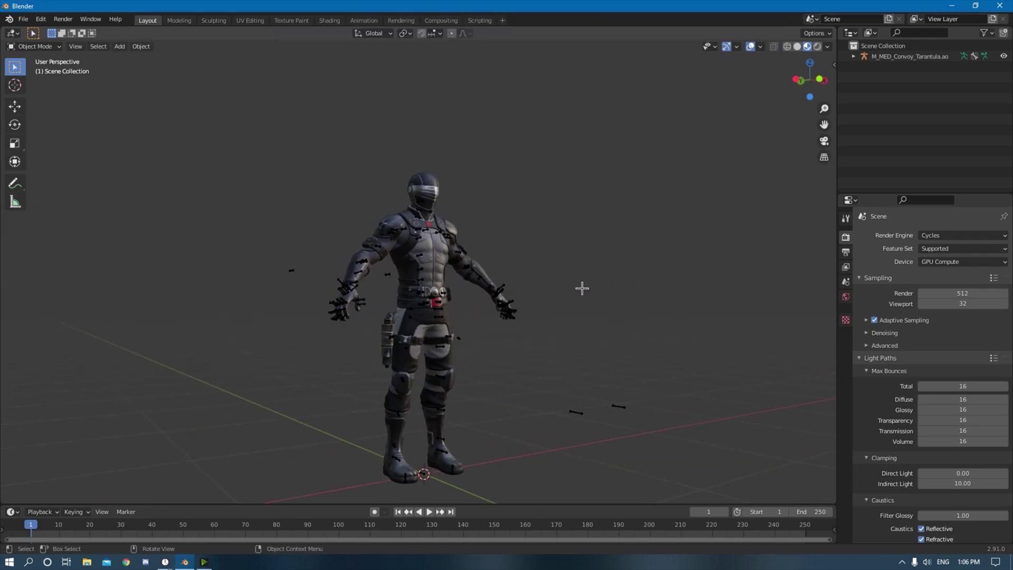
Put the armature in Pose Mode and test-move the ik_hand_l bone, cancelling the move.
left_click(509, 310)
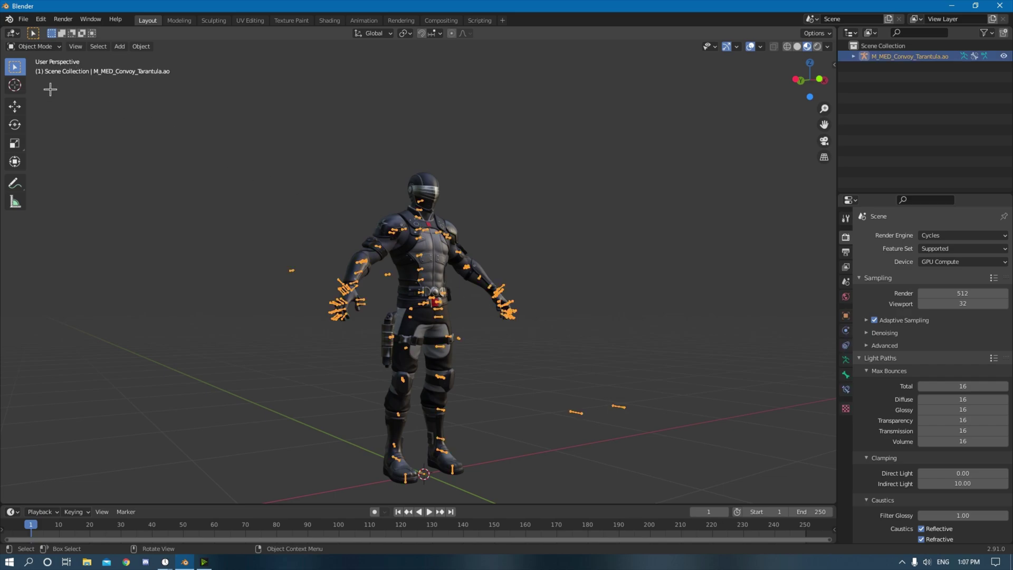
left_click(35, 46)
left_click(29, 79)
middle_click_drag(341, 213, 520, 267)
left_click(495, 279)
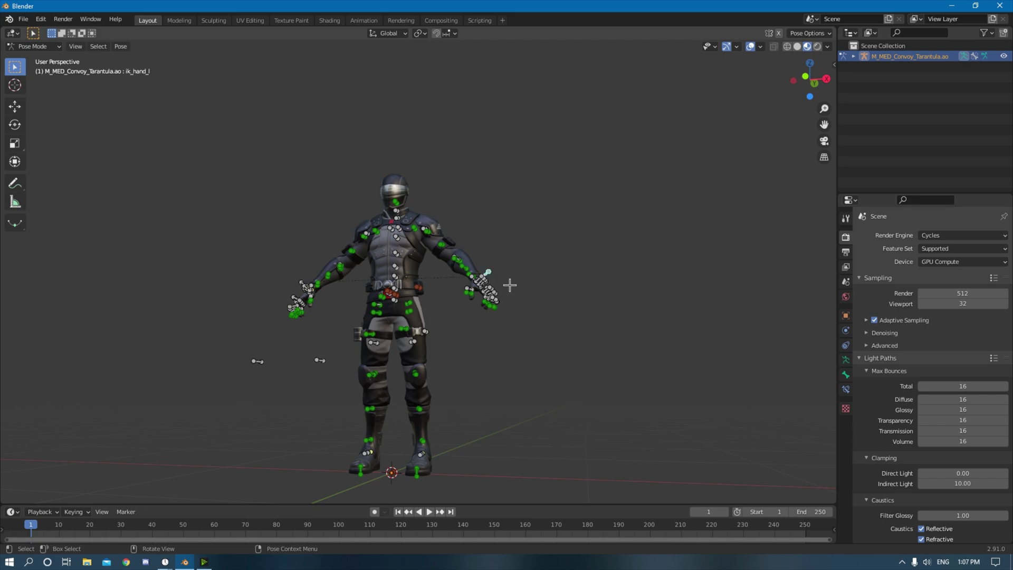
key("g")
key("Escape")
Return the armature to Object Mode and select it in the Outliner.
left_click(50, 47)
left_click(37, 58)
key("ctrl+o")
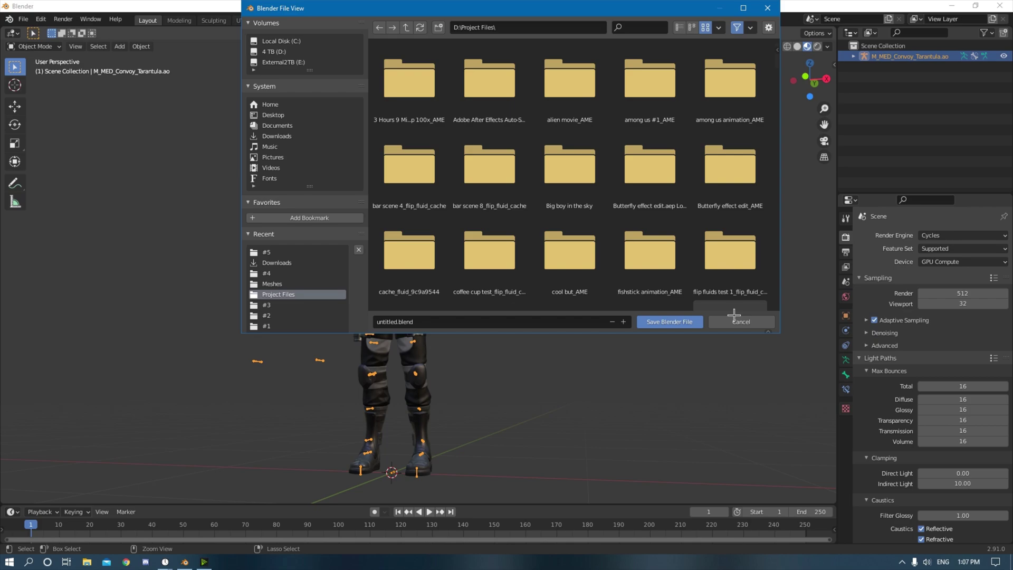
left_click(735, 320)
left_click(934, 69)
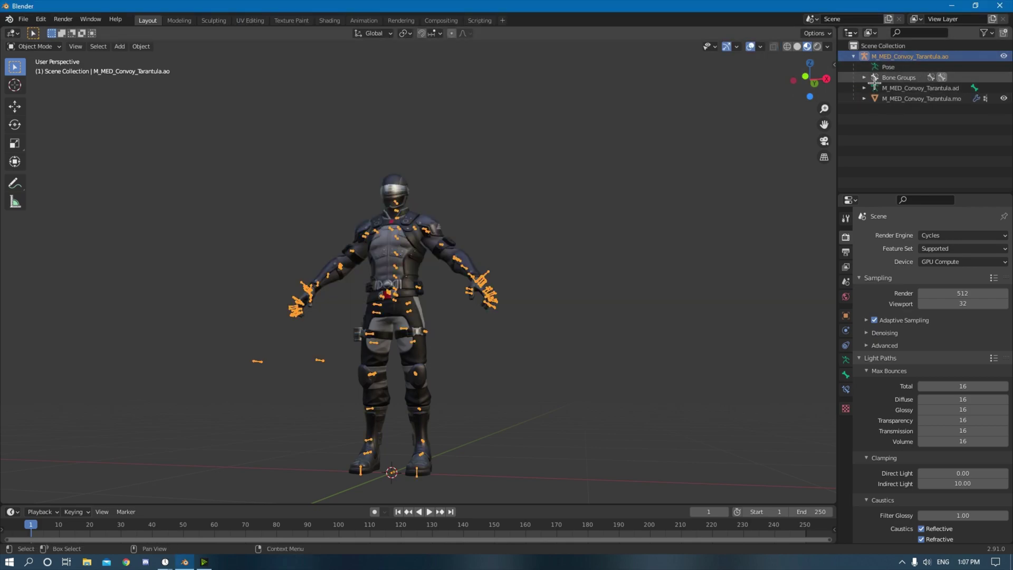
left_click(886, 129)
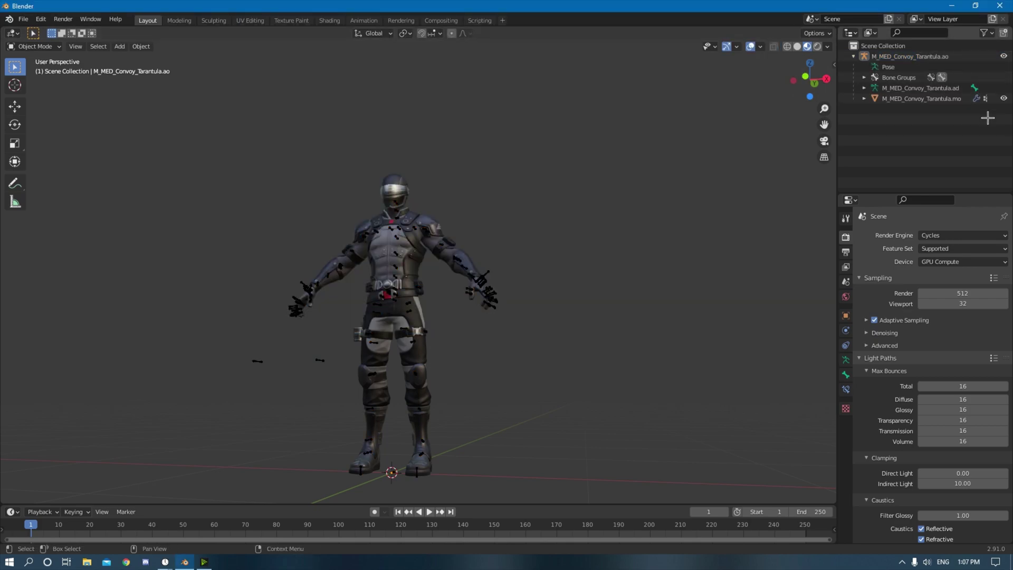
left_click(928, 57)
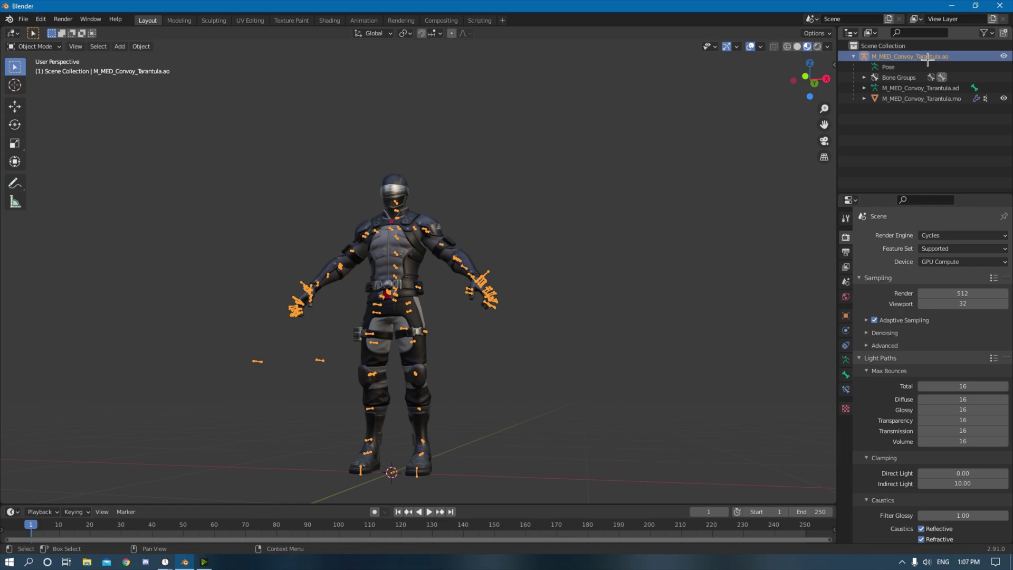
Delete the armature and select the remaining character mesh.
key("Delete")
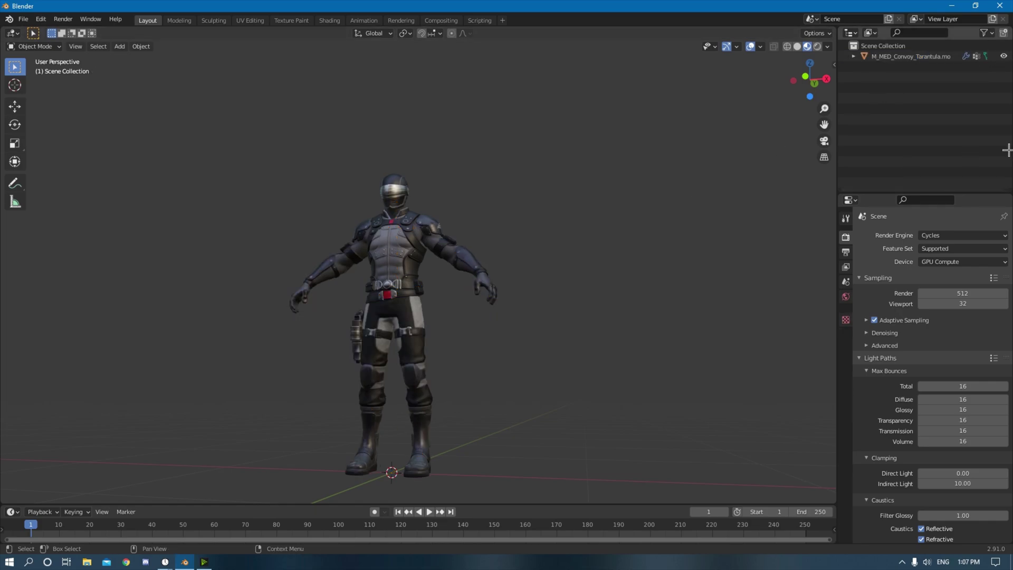
middle_click_drag(454, 277, 477, 287)
left_click(471, 273)
Remove the mesh's Armature modifier so only Corrective Smooth remains.
key("KP_Add")
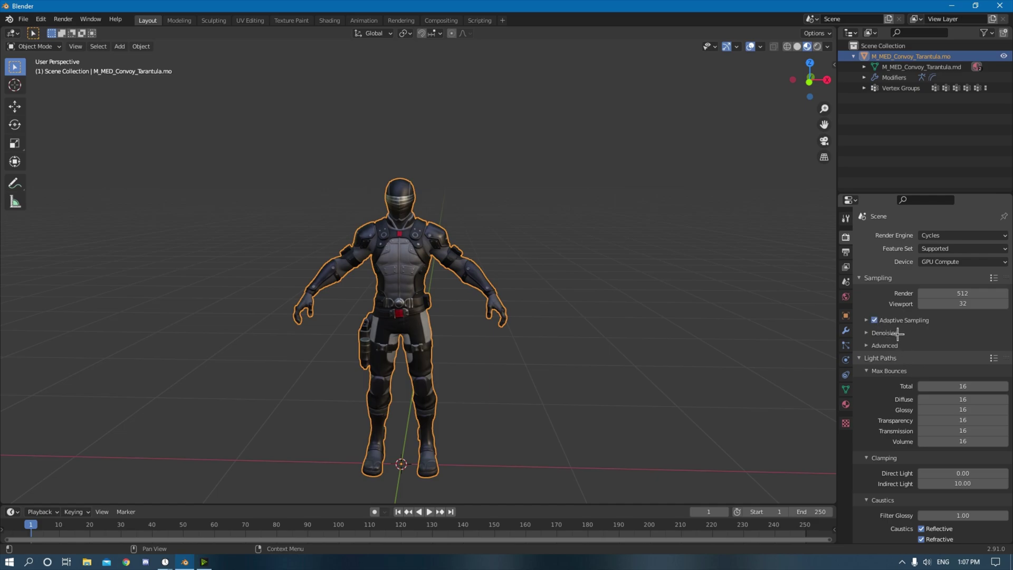
left_click(845, 330)
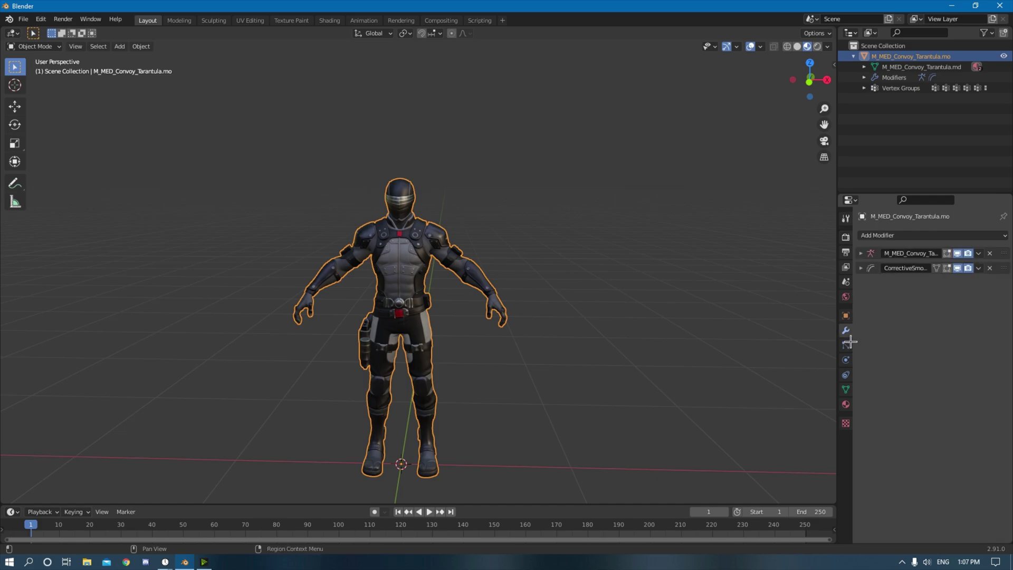
left_click(990, 253)
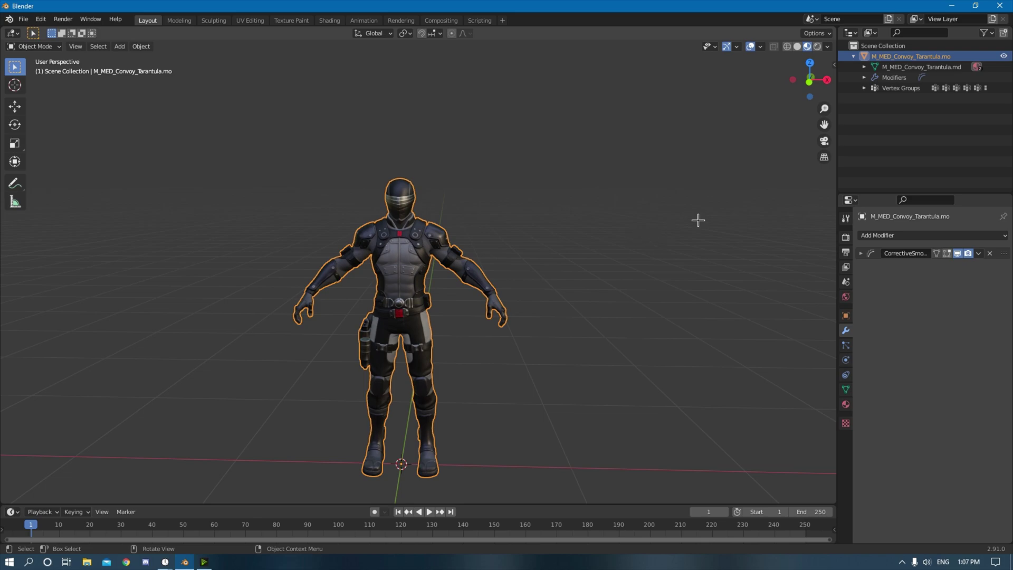
left_click(853, 56)
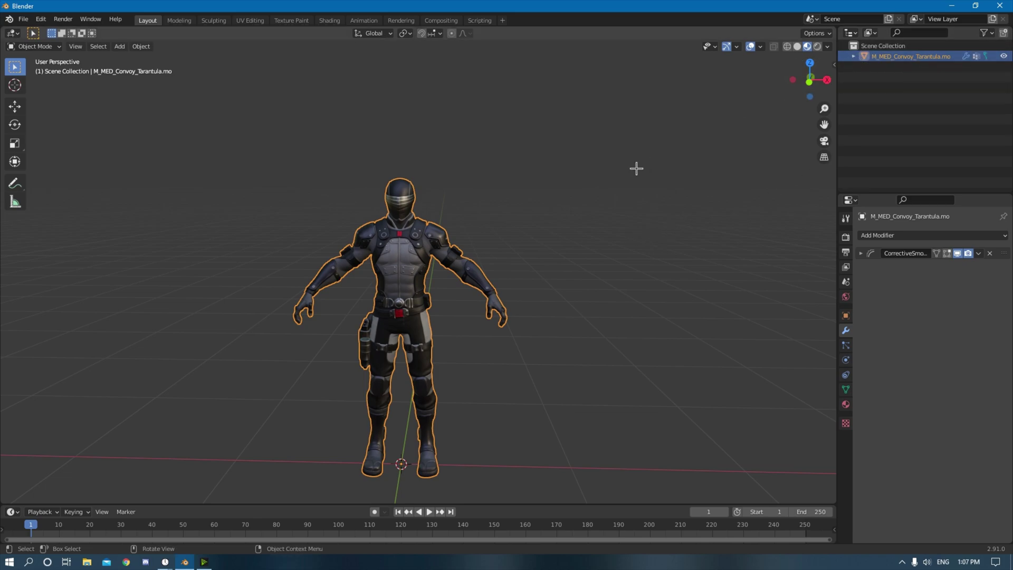
left_click(617, 169)
middle_click_drag(607, 169, 590, 181)
Export the selected character mesh as FBX, named 'snake eyes 2.fbx', into Downloads.
scroll(570, 176, "down", 4)
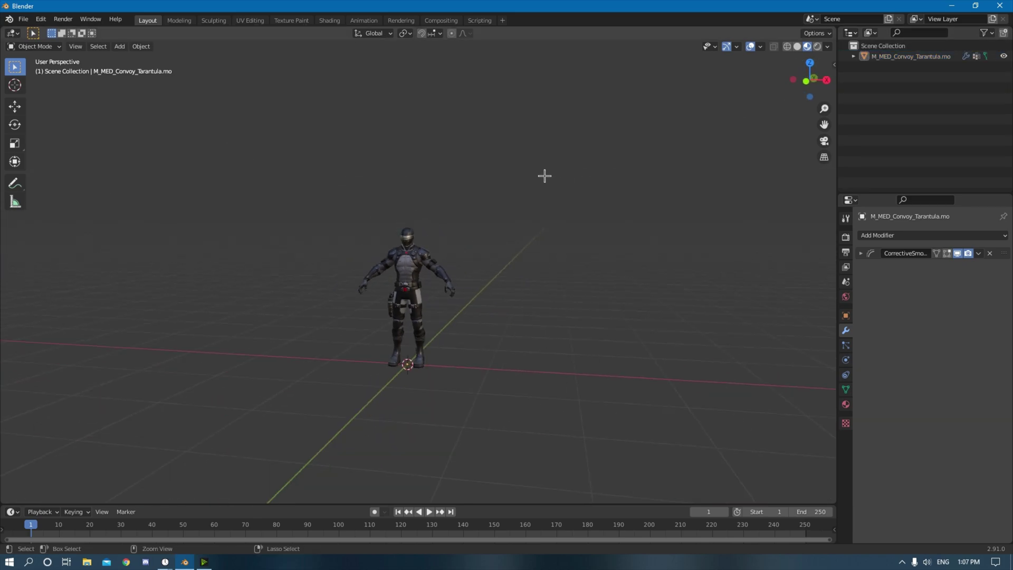
left_click(29, 21)
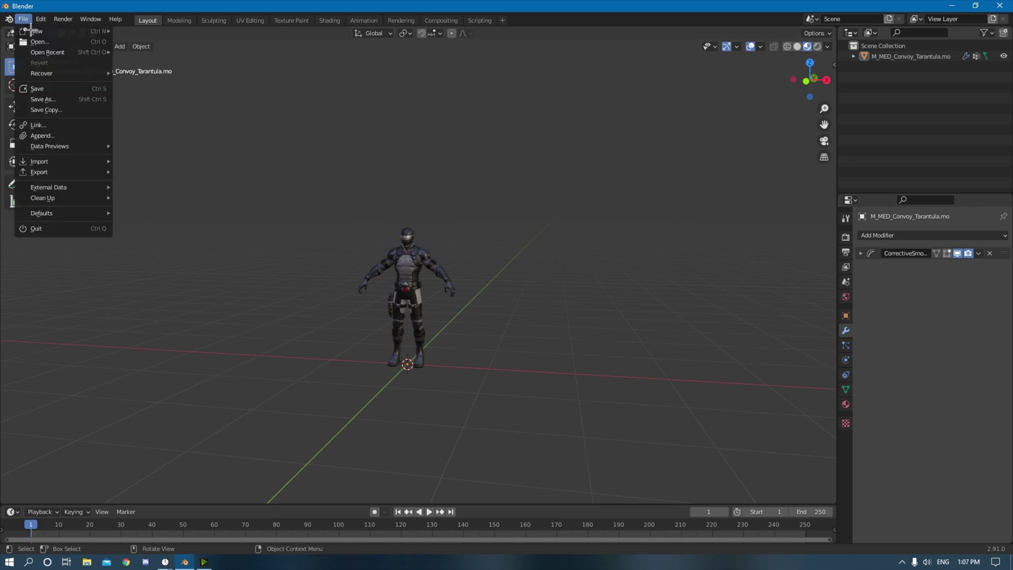
mouse_move(68, 172)
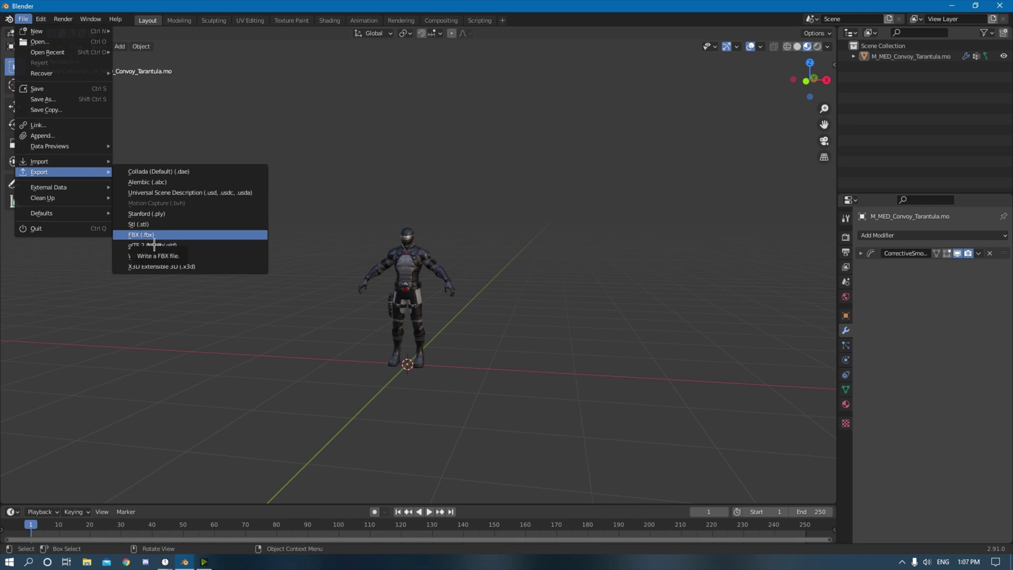
left_click(425, 267)
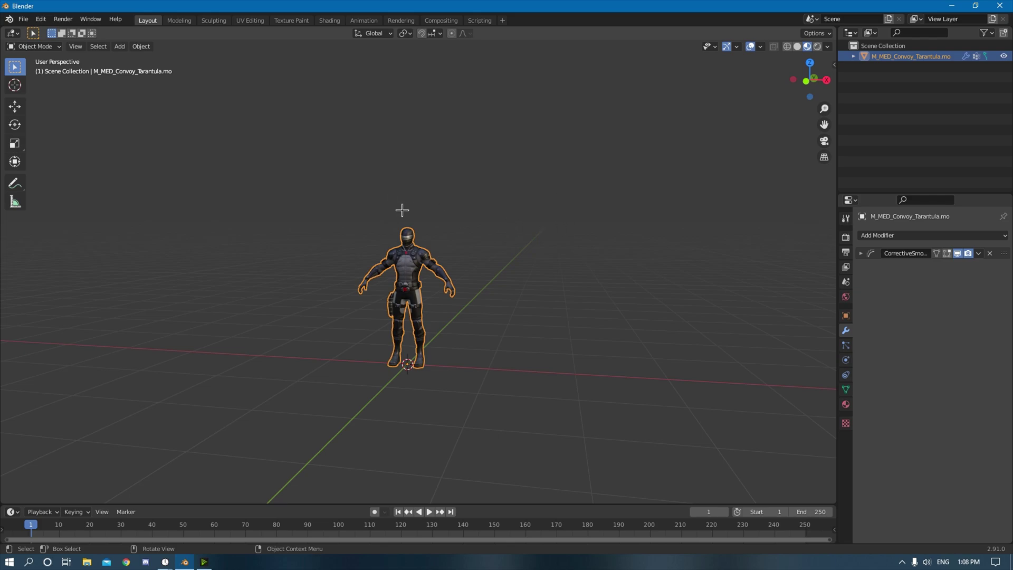
left_click(23, 19)
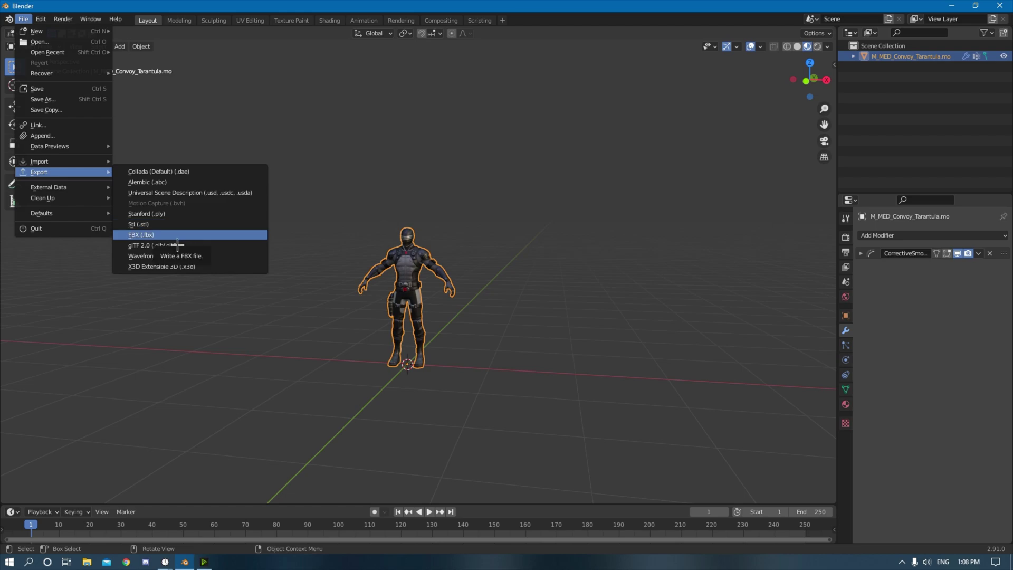
left_click(158, 234)
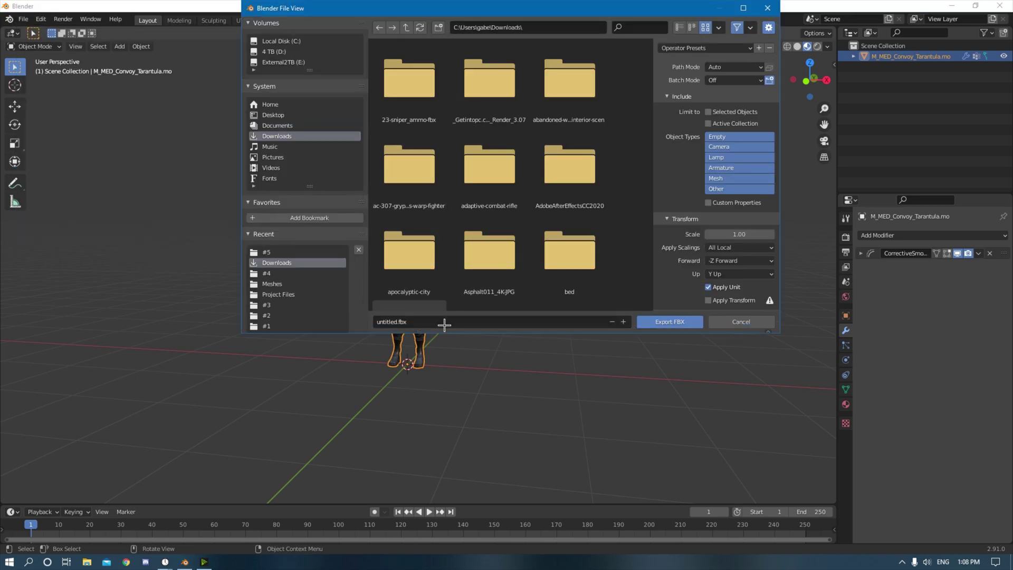
left_click(428, 324)
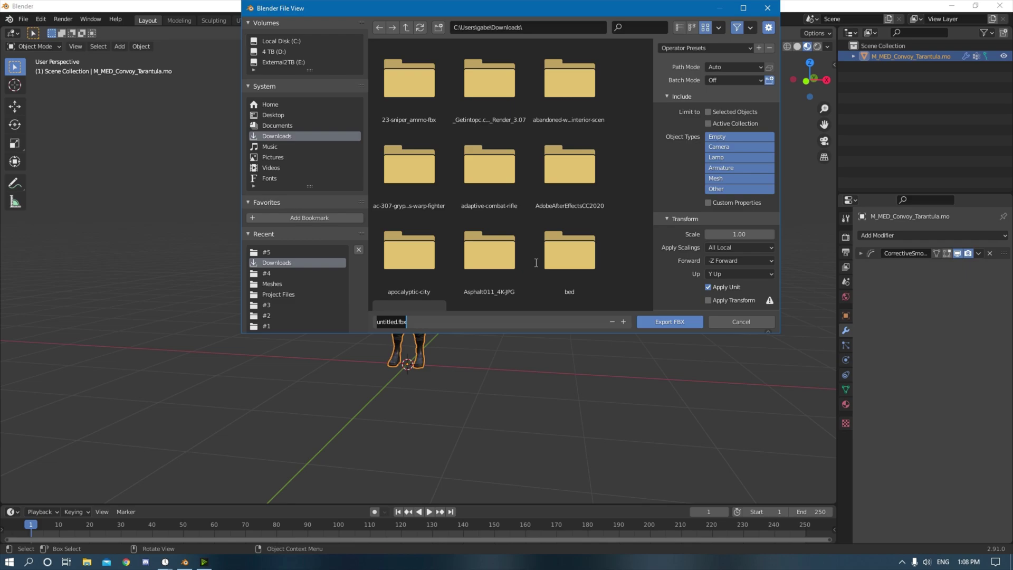
type("snake eyes 2")
left_click(539, 266)
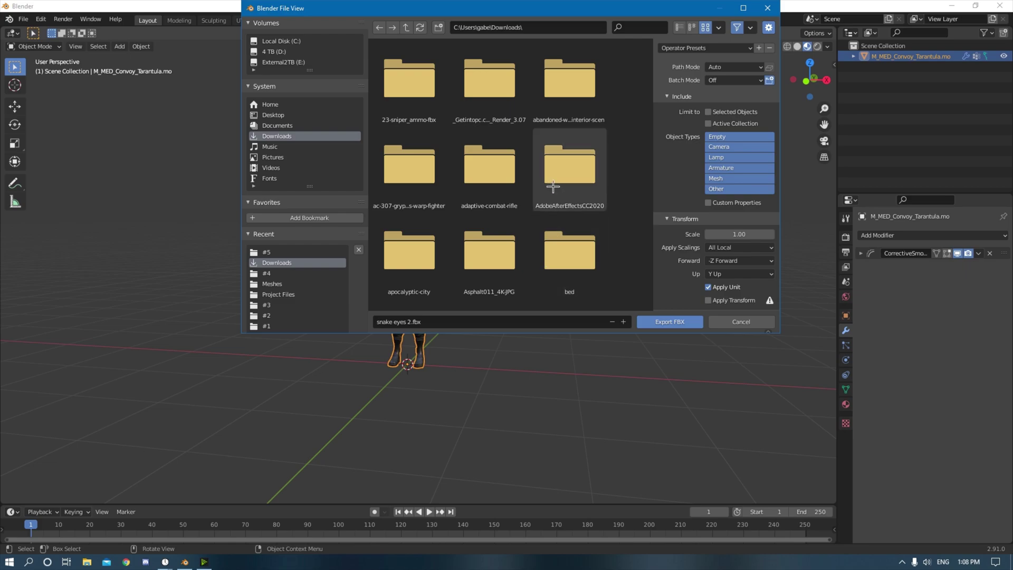
left_click(670, 322)
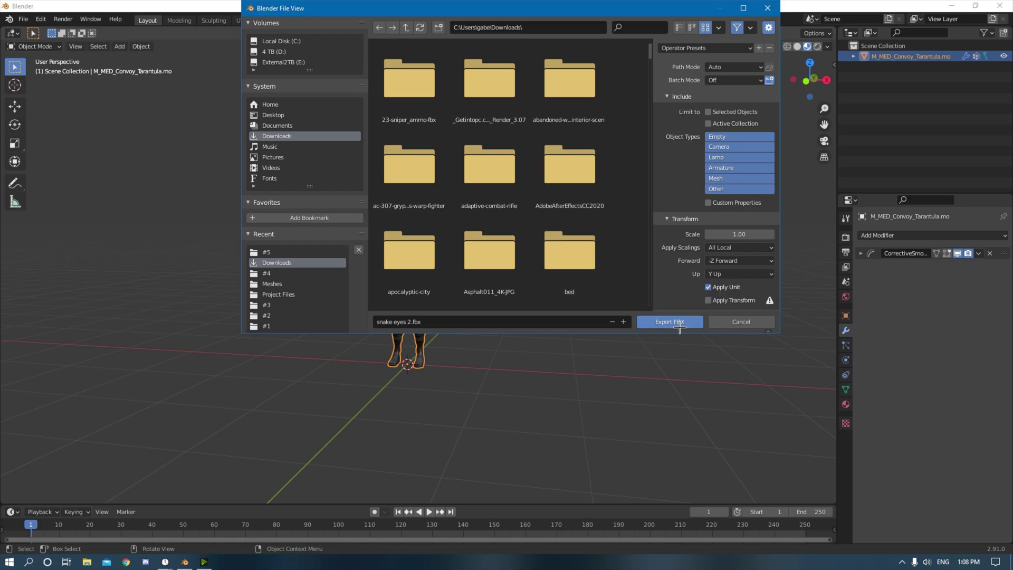
Confirm snake eyes 2.fbx is in the Downloads folder in File Explorer.
key("super+e")
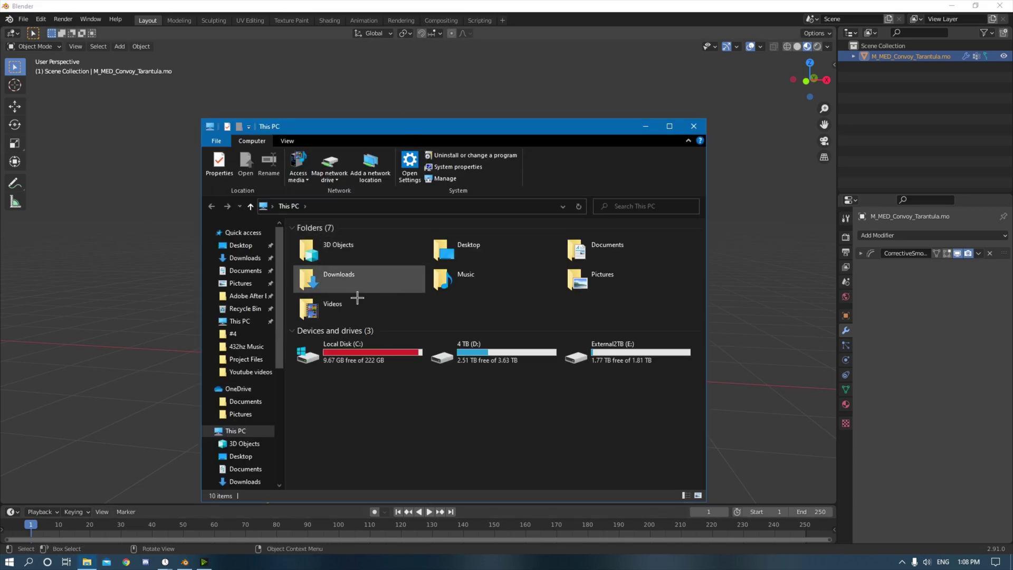
double_click(354, 280)
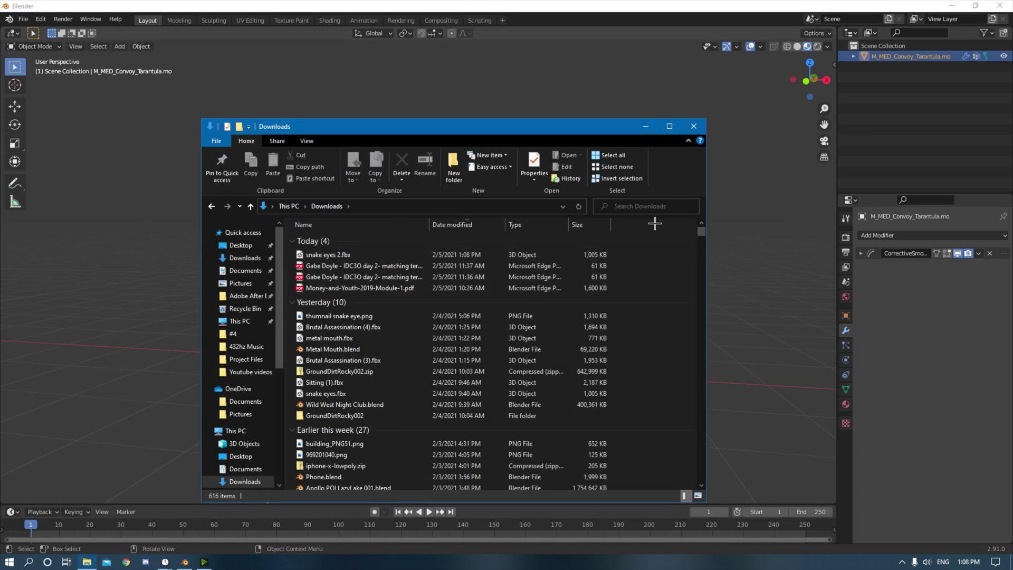
left_click(694, 126)
Quit Blender without saving the scene.
key("ctrl+s")
left_click(741, 322)
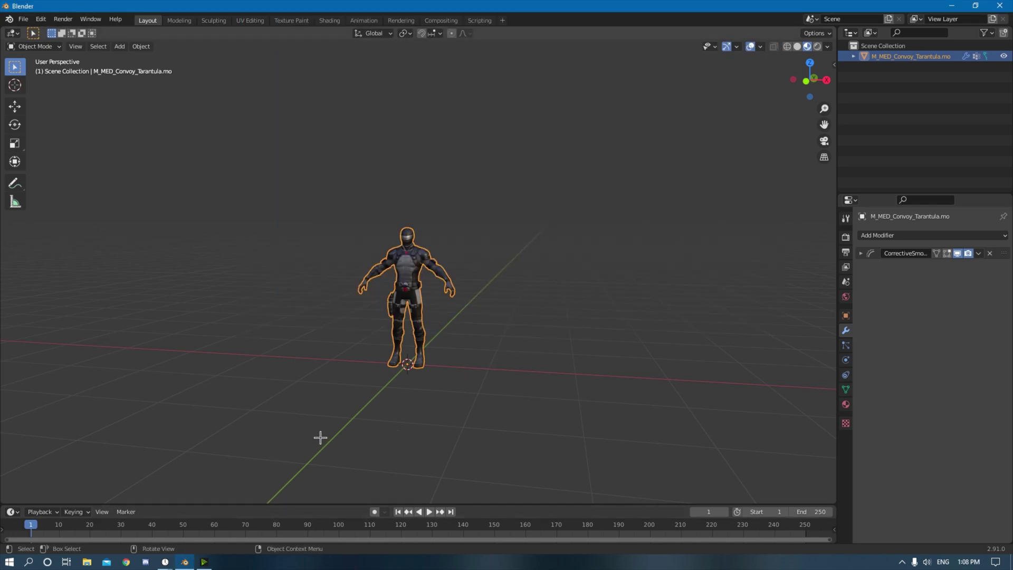
left_click(1000, 5)
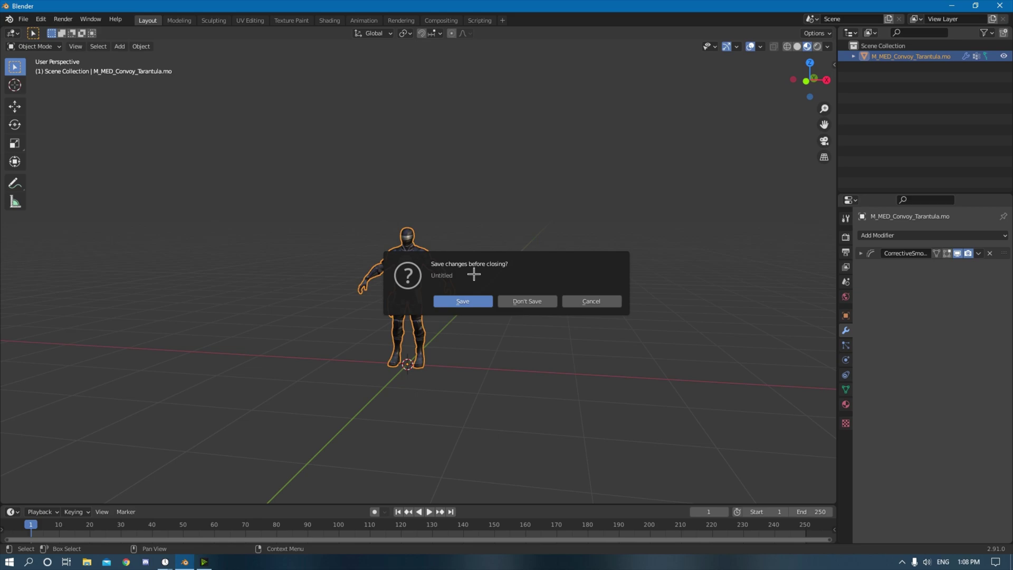
left_click(539, 303)
Open a browser and go to the Mixamo website.
left_click(126, 561)
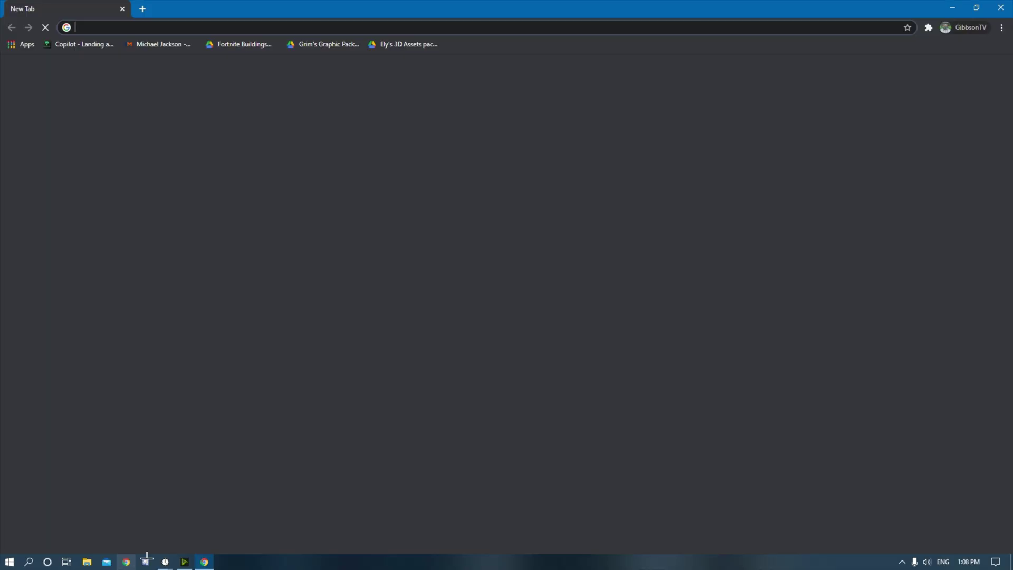
type("mixamo.com/#/")
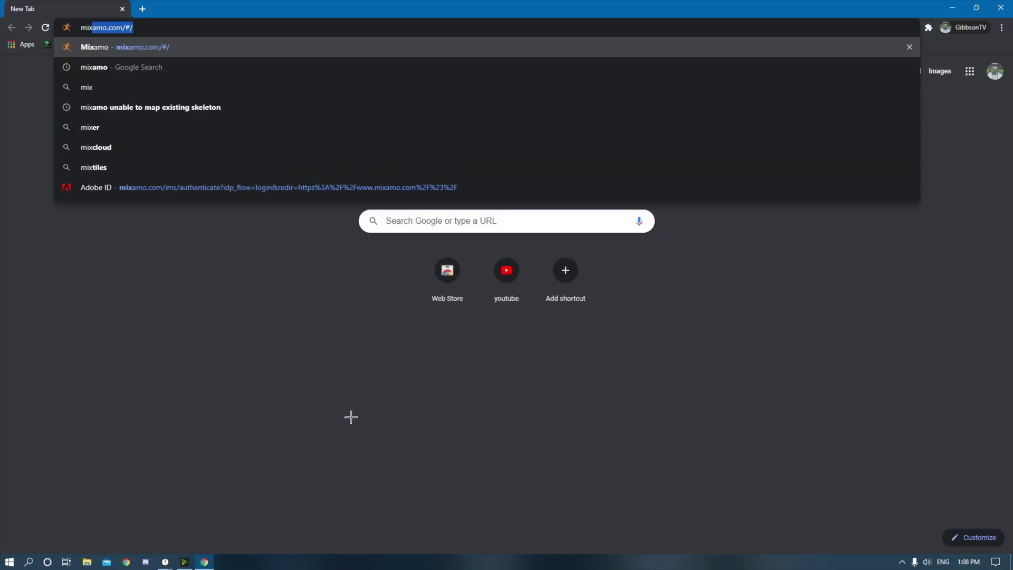
key("Return")
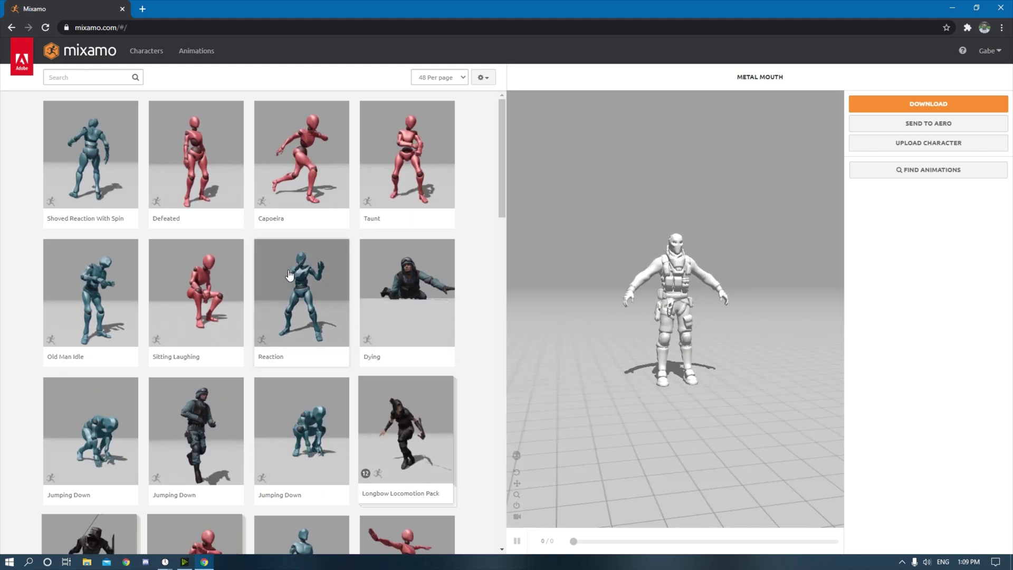
Preview Injured Walk Left Turn from page 52, then go back to the Animations catalogue.
scroll(269, 202, "down", 6)
scroll(272, 203, "down", 15)
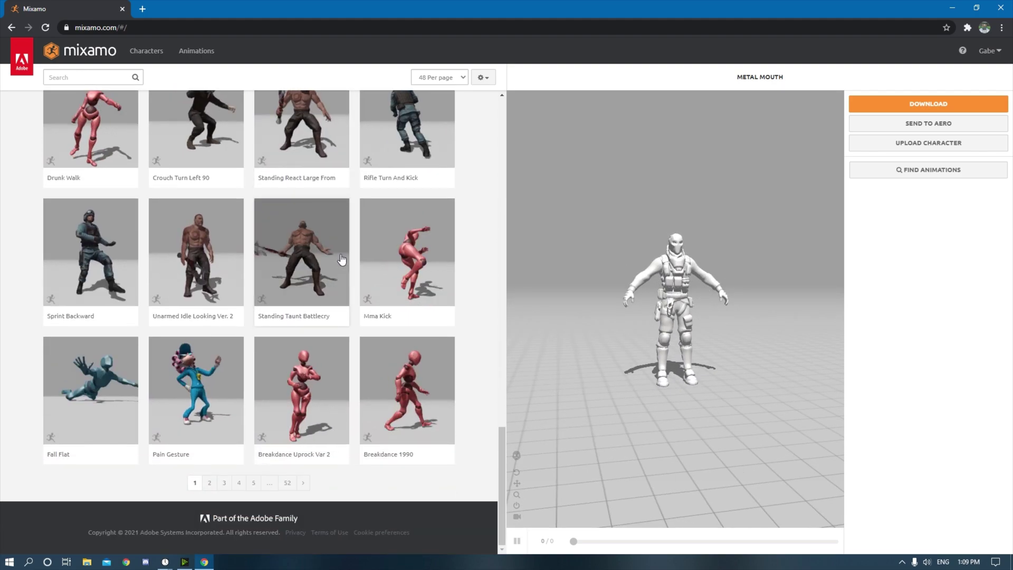
left_click(293, 487)
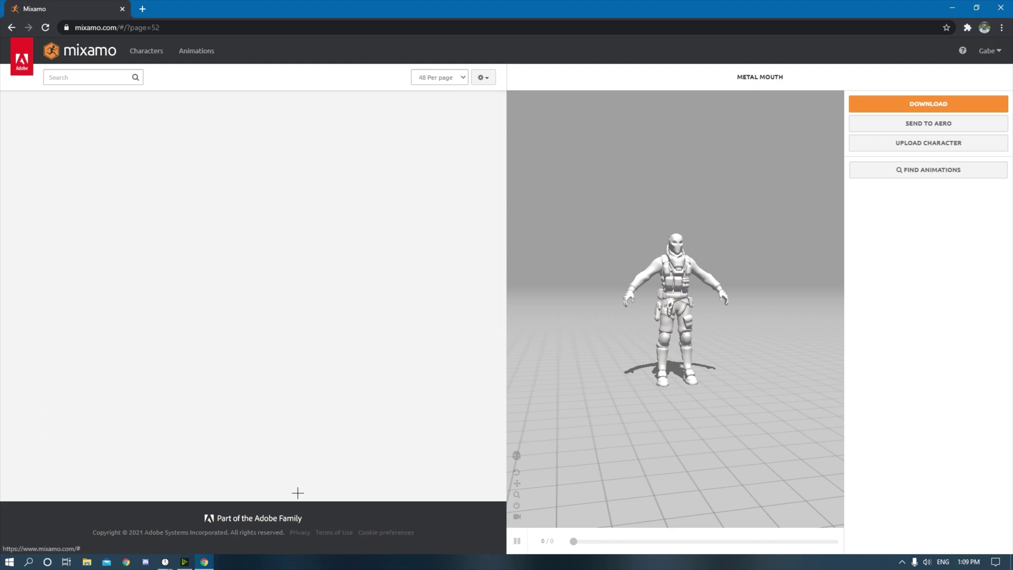
left_click(312, 235)
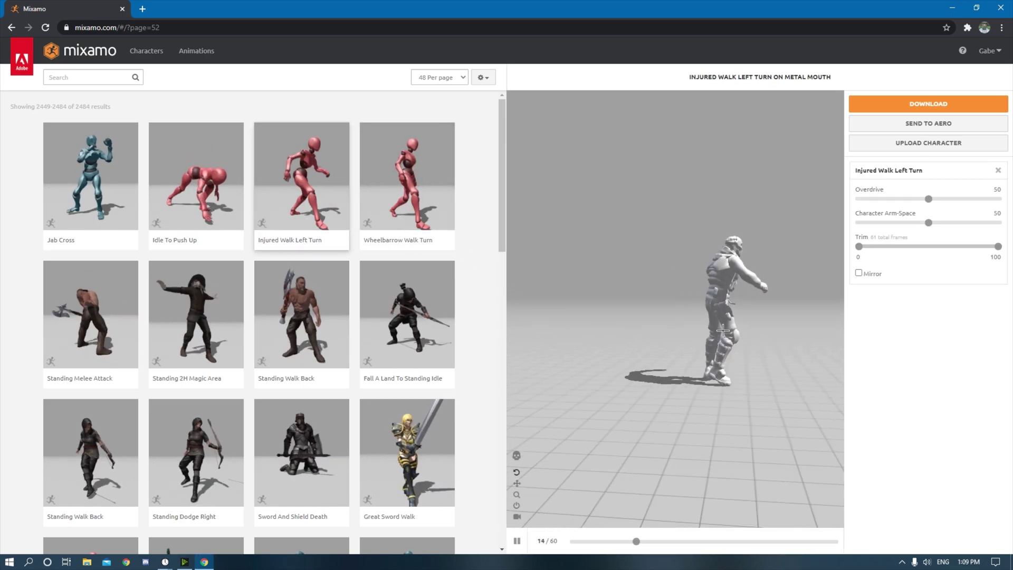
left_click(517, 540)
left_click(75, 55)
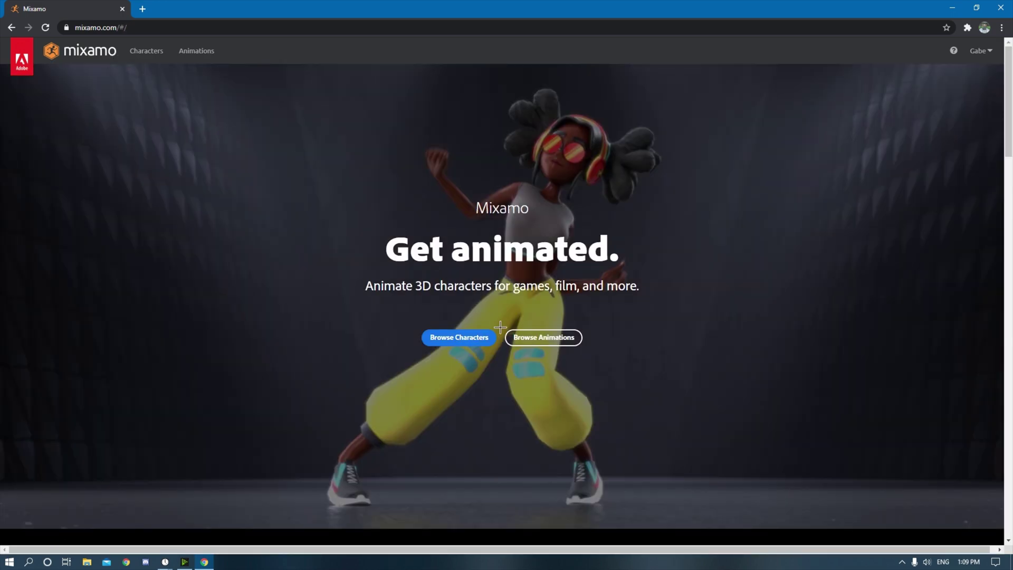
left_click(544, 338)
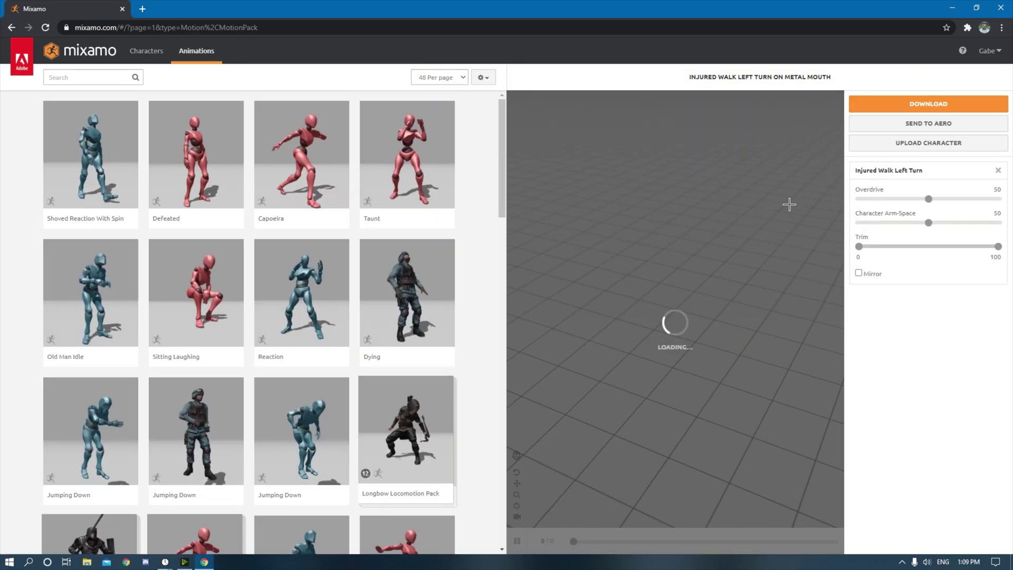
scroll(562, 511, "up", 5)
Upload snake eyes 2.fbx from Downloads as a new Mixamo character.
key("space")
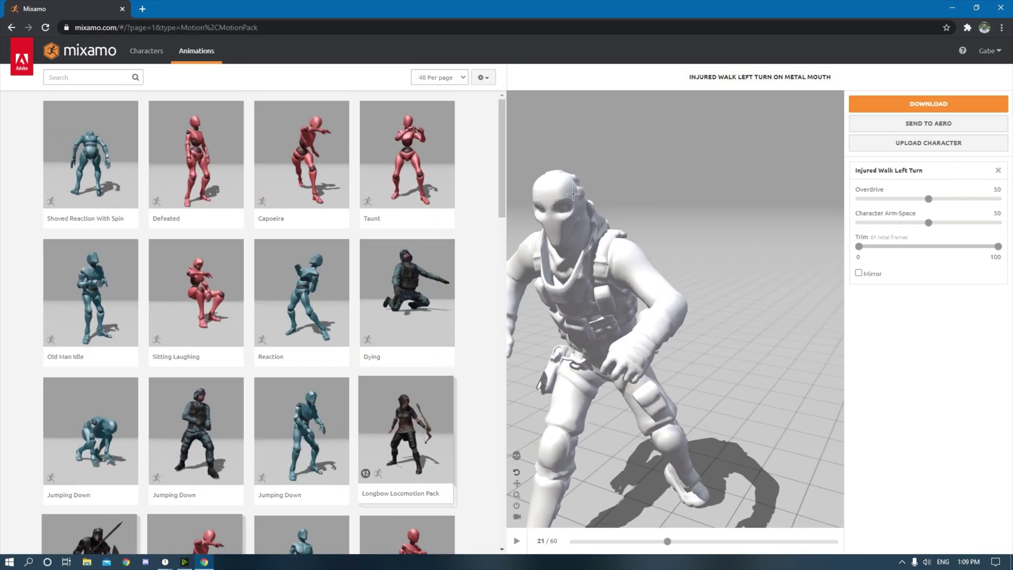
left_click(929, 143)
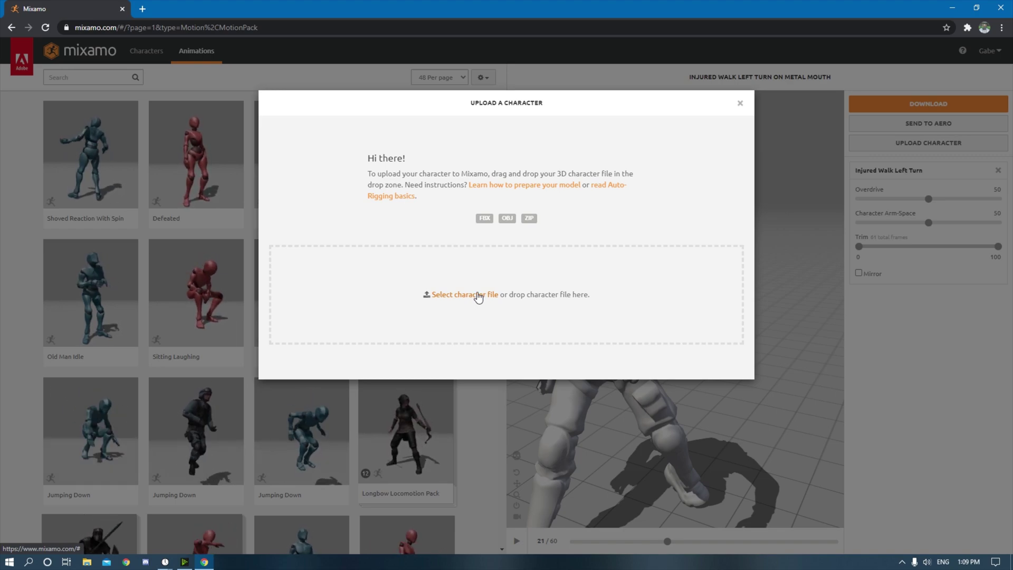
left_click(478, 297)
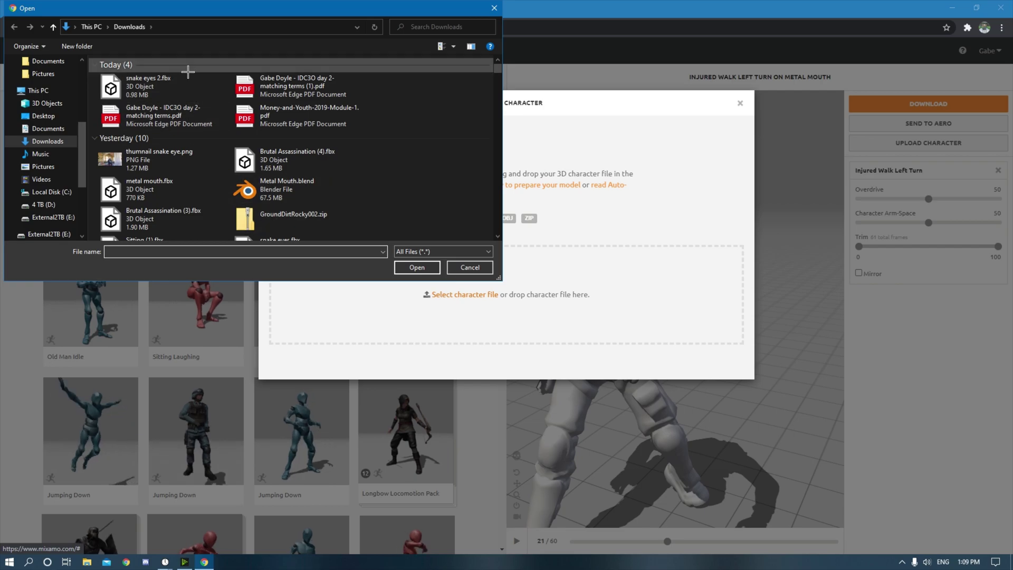
double_click(177, 98)
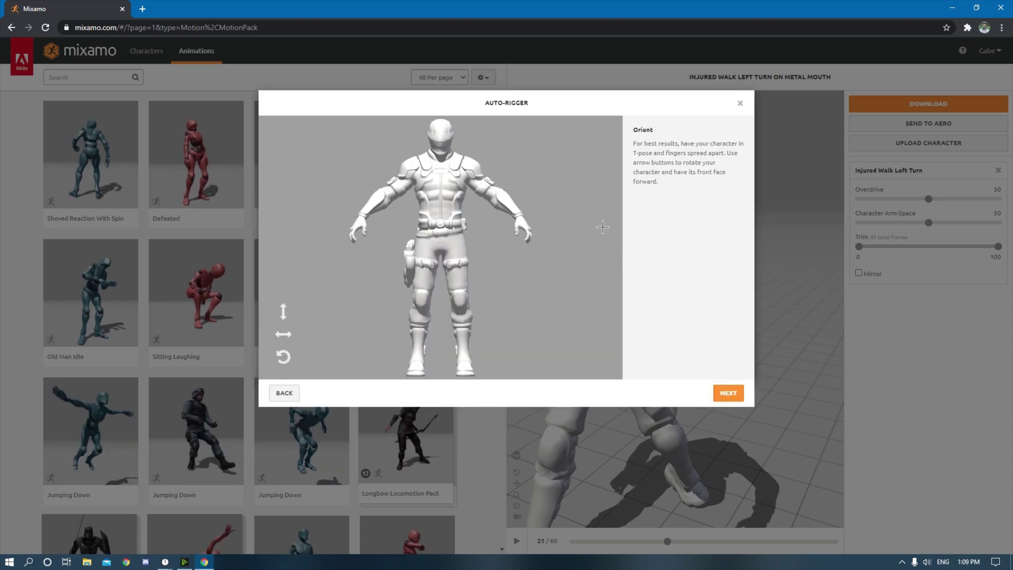
Position the chin, wrist, elbow, knee and groin markers on Snake Eyes and start auto-rigging.
left_click(728, 393)
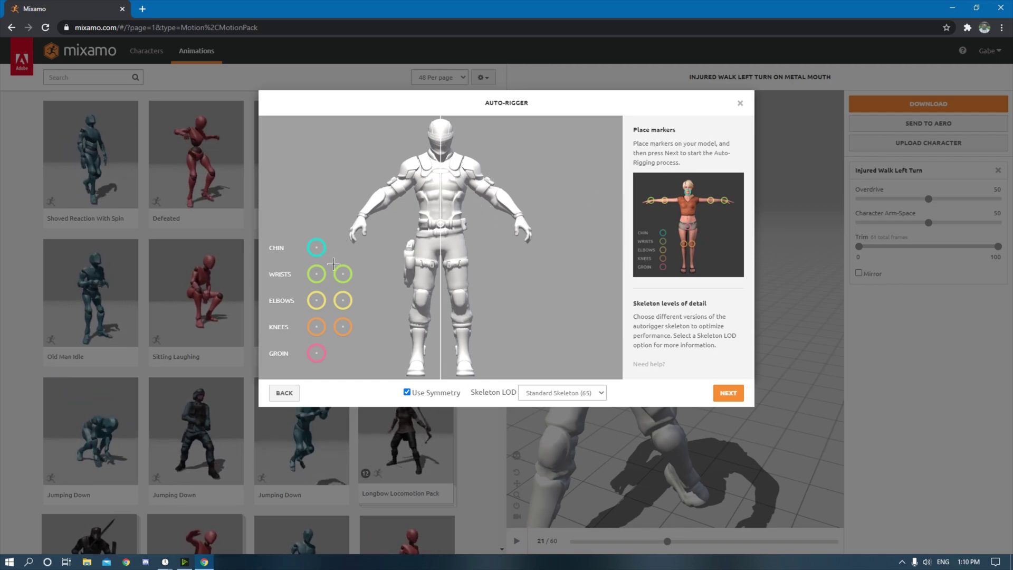
mouse_move(317, 247)
left_mouse_down()
mouse_move(420, 194)
mouse_move(323, 228)
mouse_move(323, 254)
mouse_move(446, 156)
left_mouse_up()
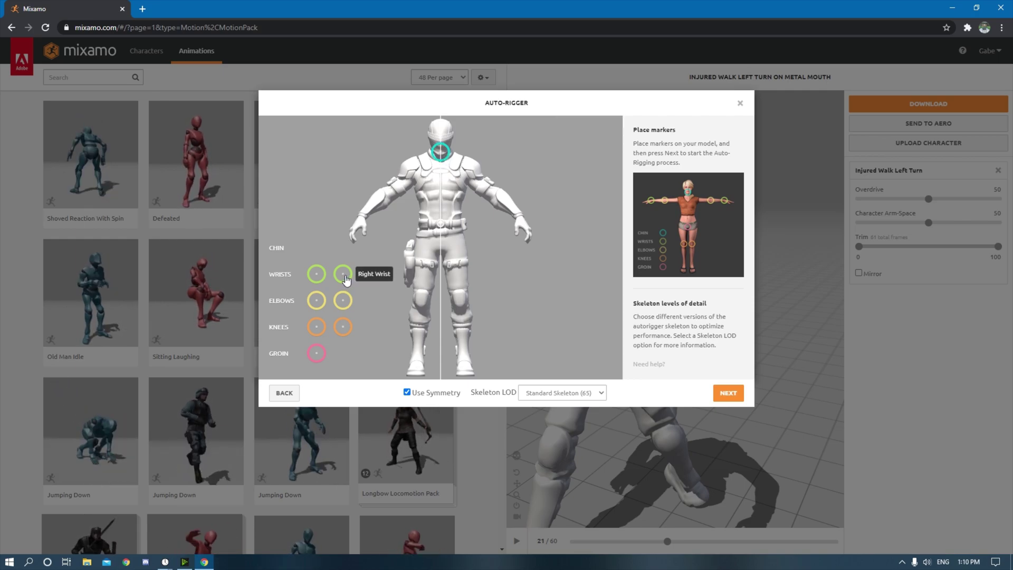
mouse_move(344, 274)
left_mouse_down()
mouse_move(413, 245)
mouse_move(365, 221)
left_mouse_up()
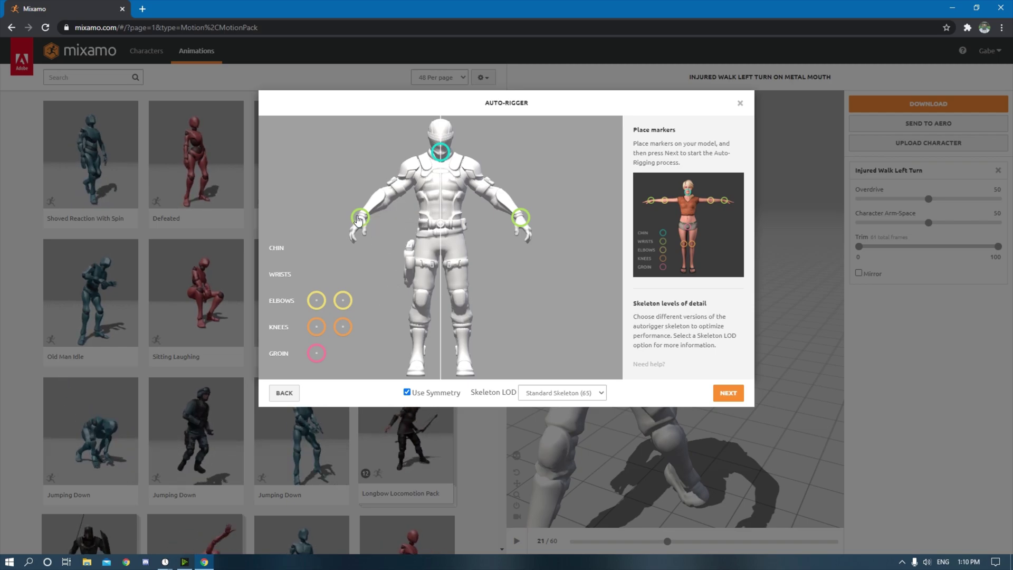
left_click_drag(358, 220, 360, 218)
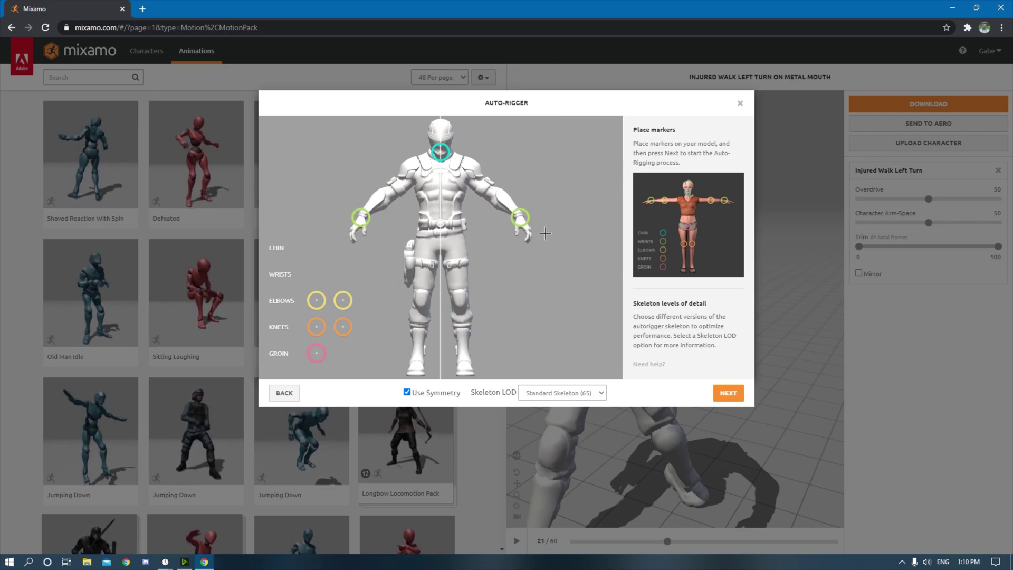
left_click_drag(520, 217, 524, 222)
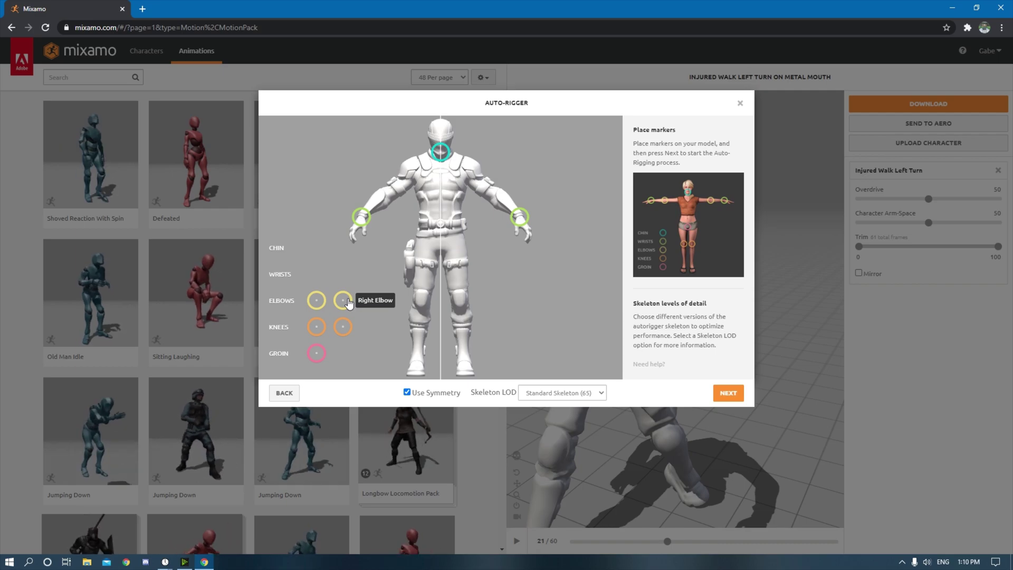
mouse_move(347, 302)
left_mouse_down()
mouse_move(385, 251)
mouse_move(384, 207)
mouse_move(395, 196)
left_mouse_up()
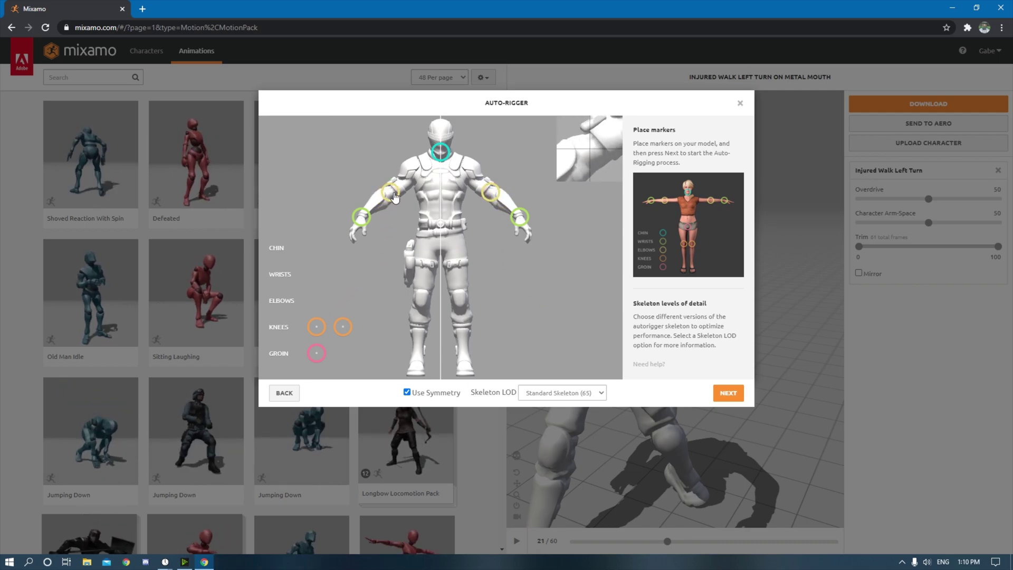
left_click_drag(490, 193, 500, 200)
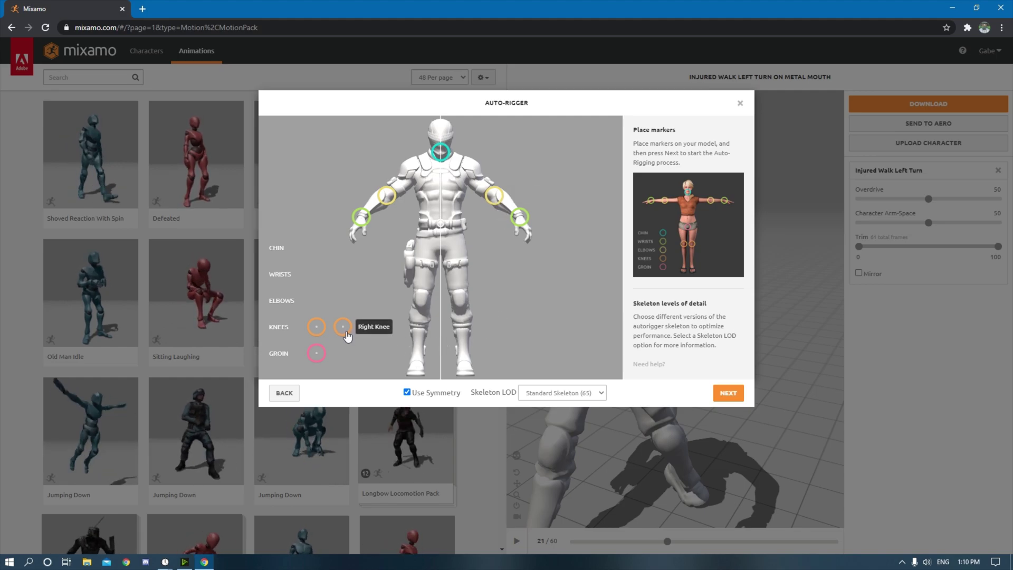
mouse_move(344, 329)
left_mouse_down()
mouse_move(446, 321)
mouse_move(462, 299)
left_mouse_up()
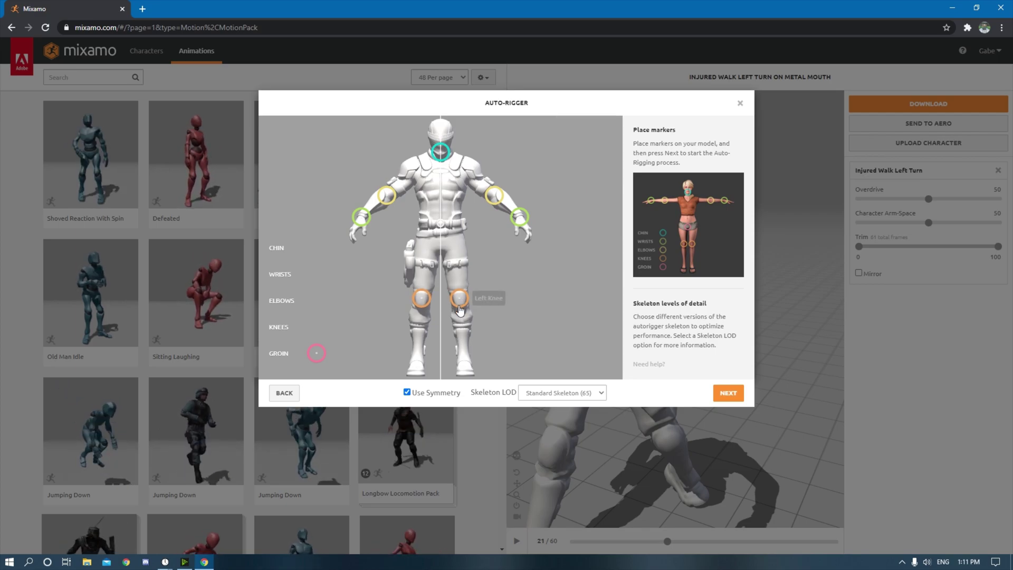
mouse_move(319, 361)
left_mouse_down()
mouse_move(414, 293)
mouse_move(443, 250)
left_mouse_up()
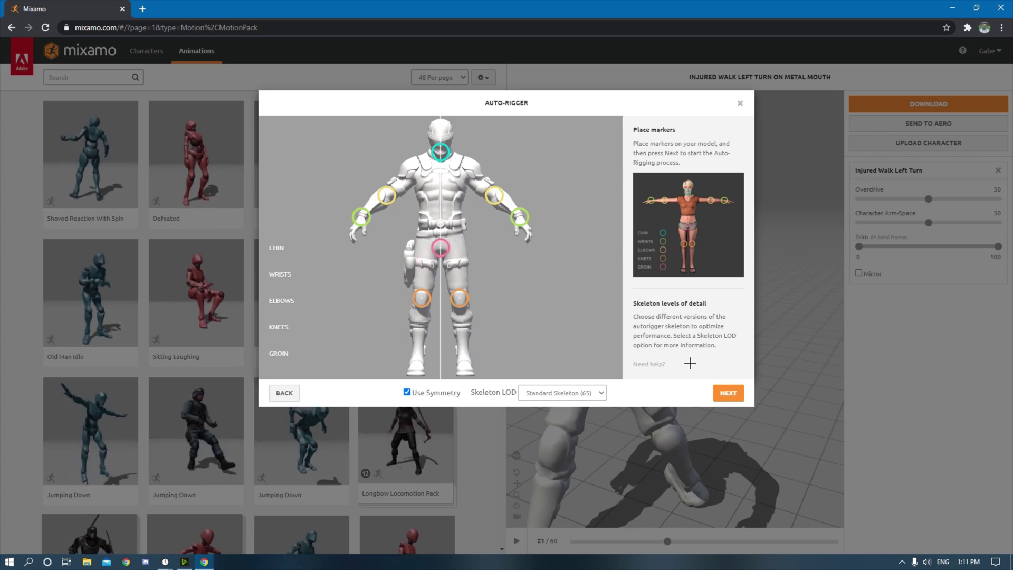
left_click(723, 393)
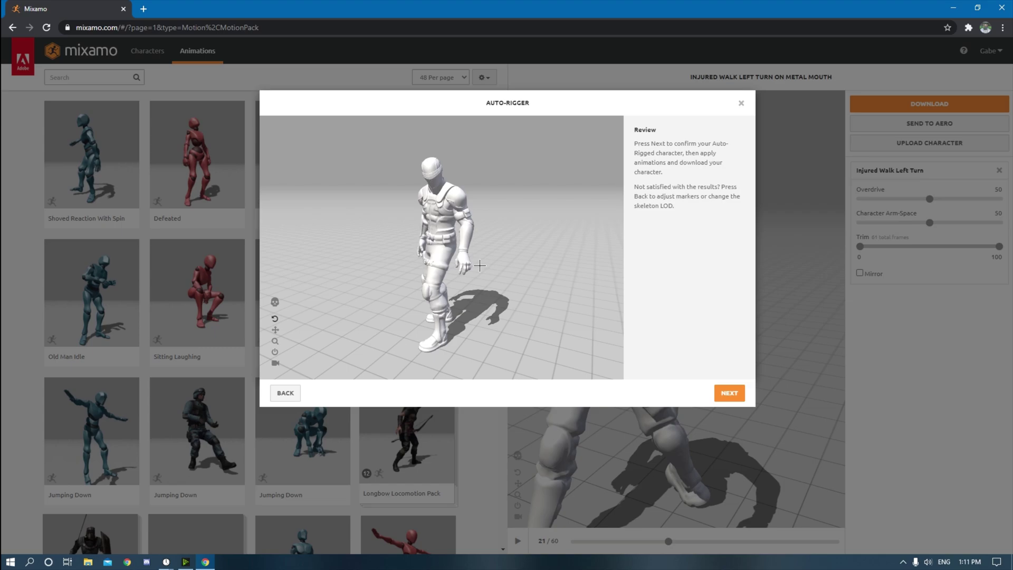
Orbit and zoom the Review preview to inspect the rigged character, then accept it.
left_click_drag(447, 256, 528, 257)
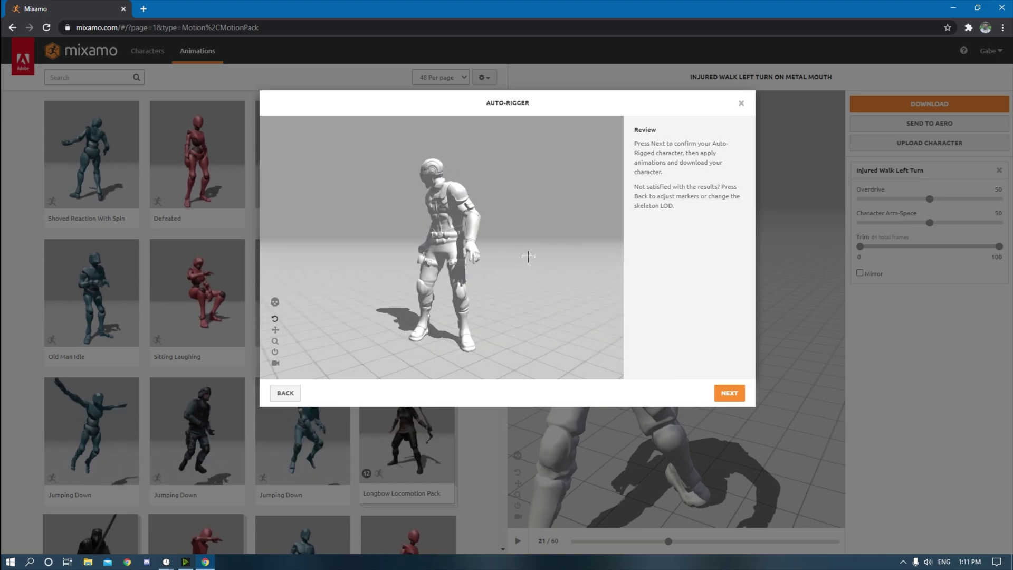
scroll(500, 253, "up", 5)
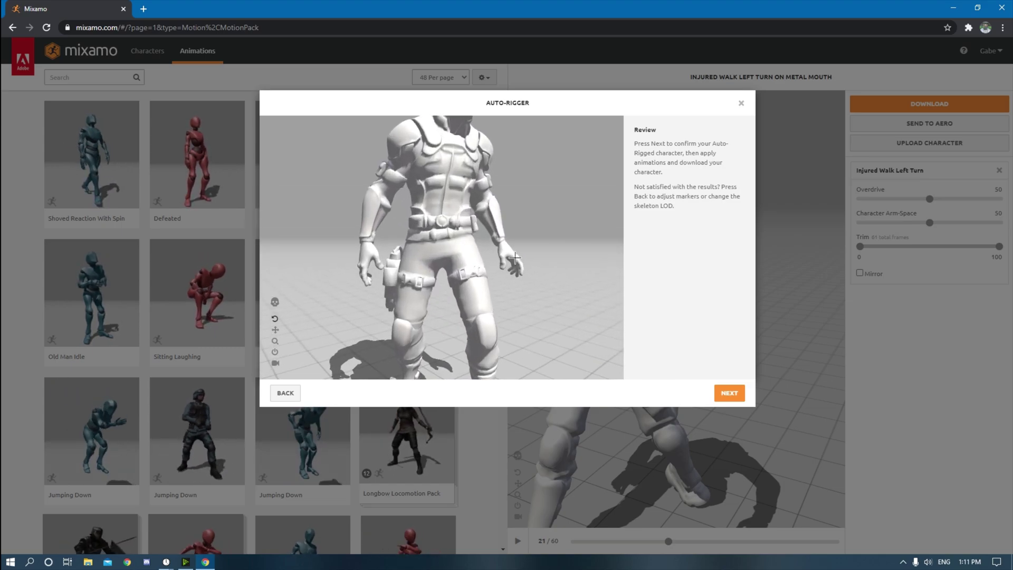
scroll(470, 258, "down", 5)
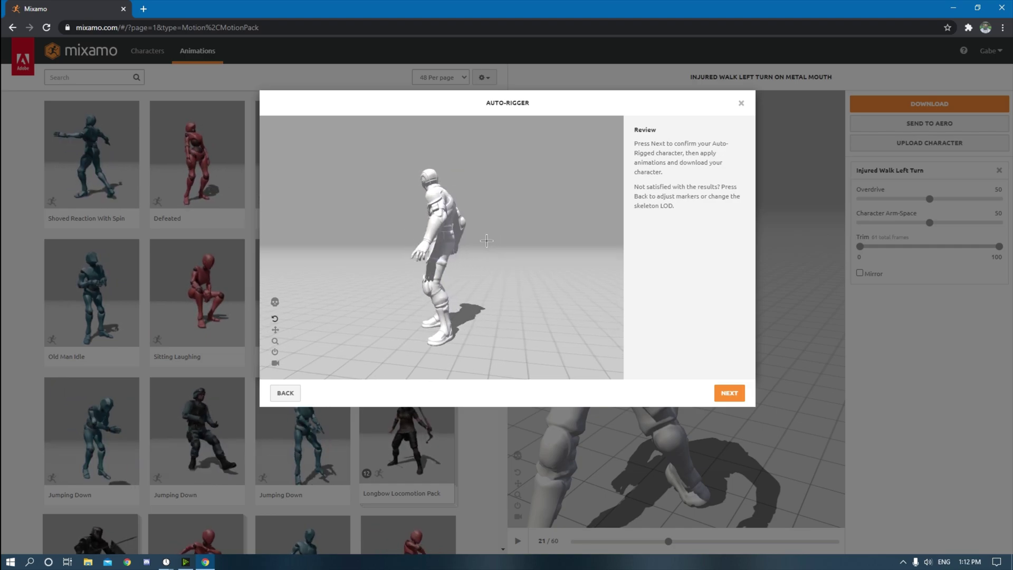
scroll(488, 279, "up", 5)
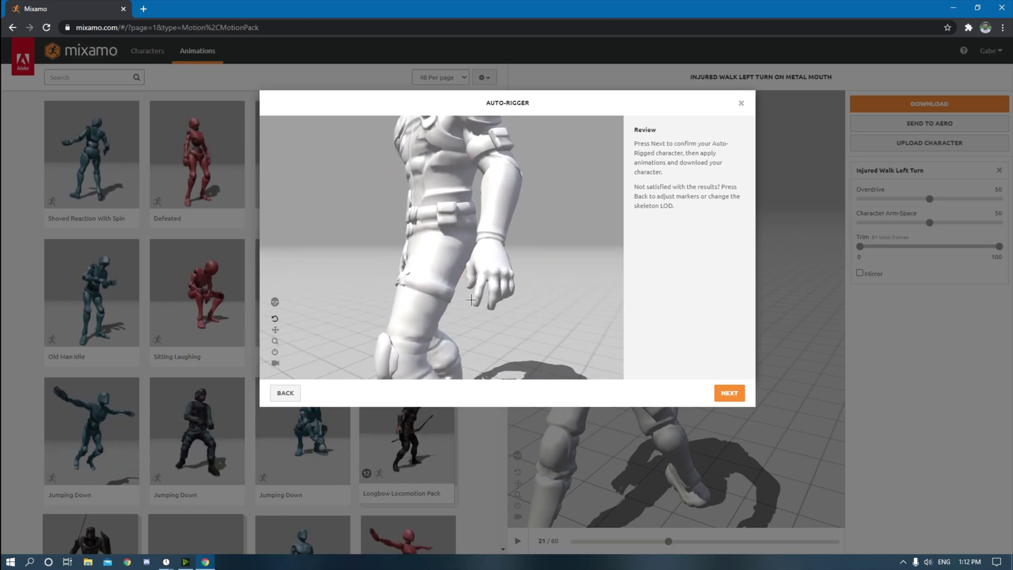
scroll(410, 281, "down", 5)
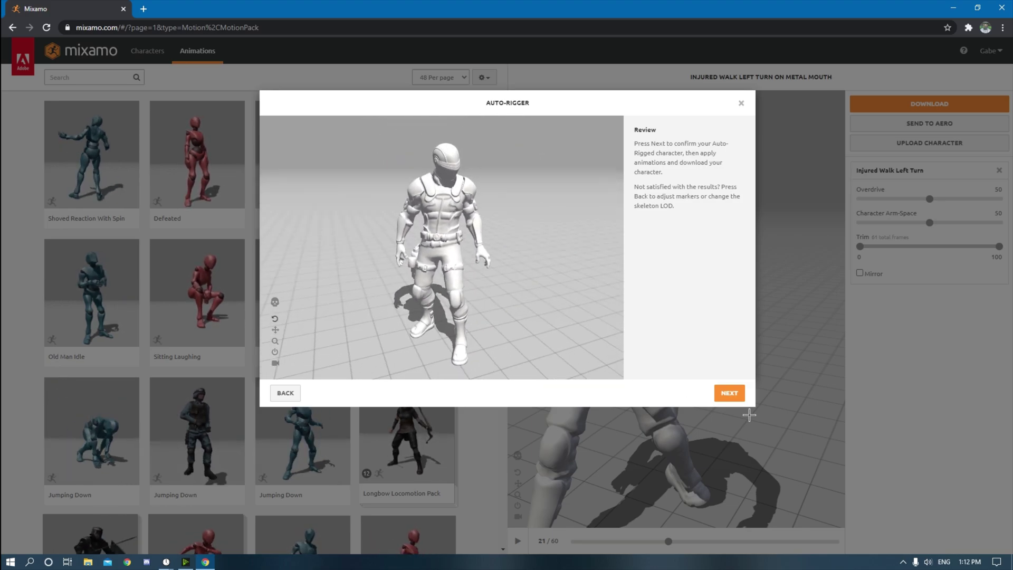
left_click(738, 397)
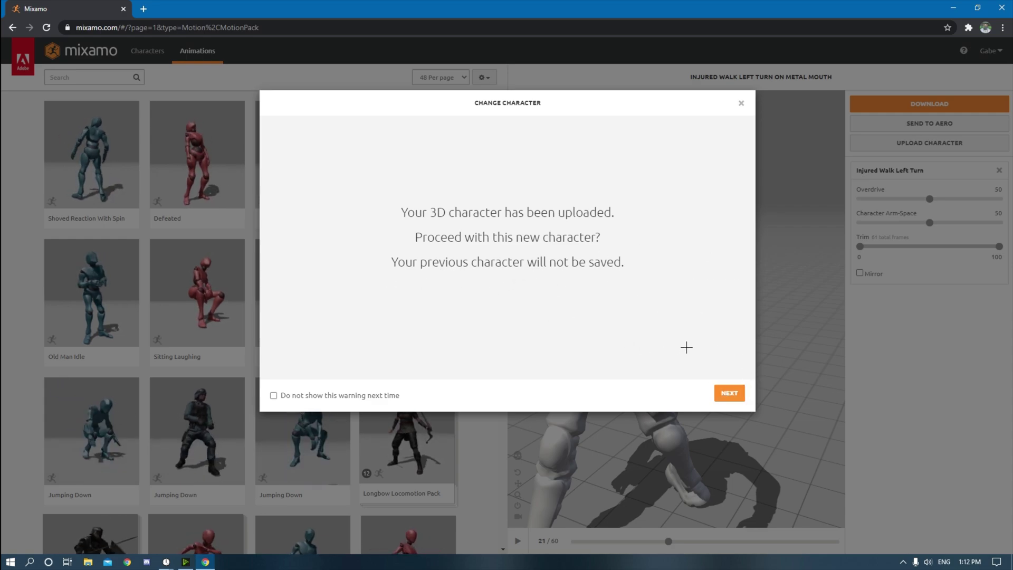
Confirm the Change Character prompt to make Snake Eyes 2 the active model.
left_click(734, 397)
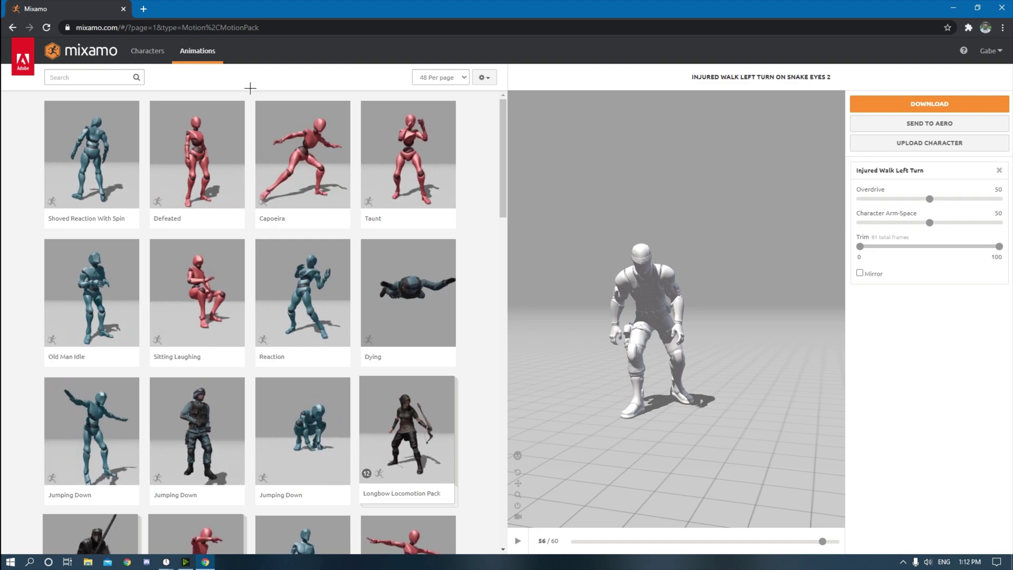
left_click(113, 79)
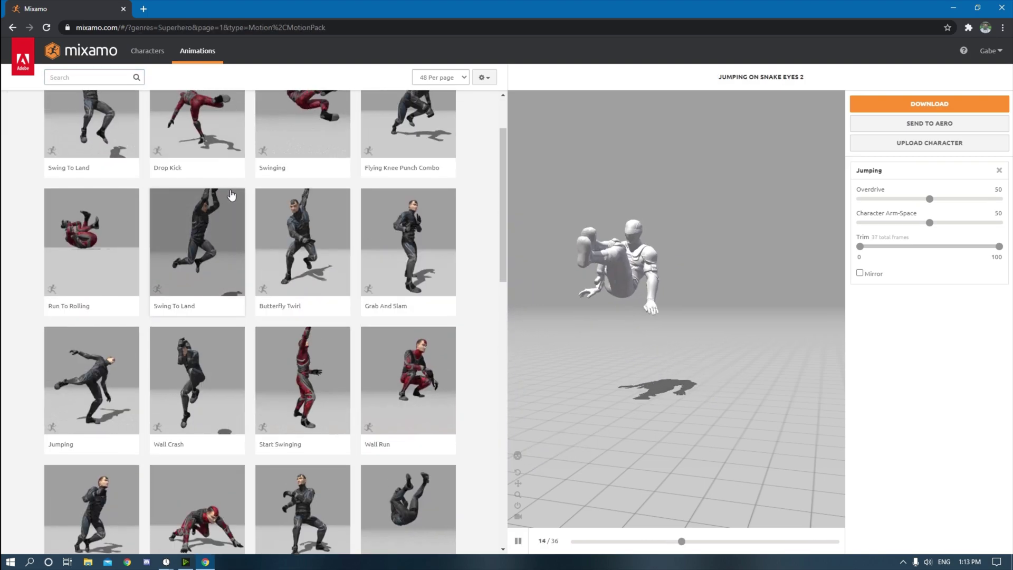
scroll(231, 195, "up", 2)
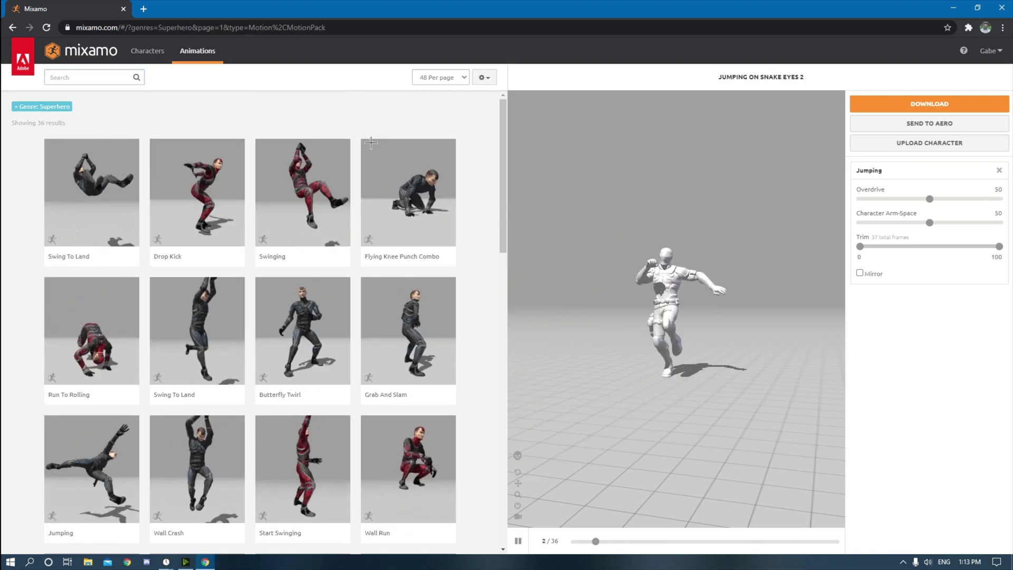
left_click(150, 53)
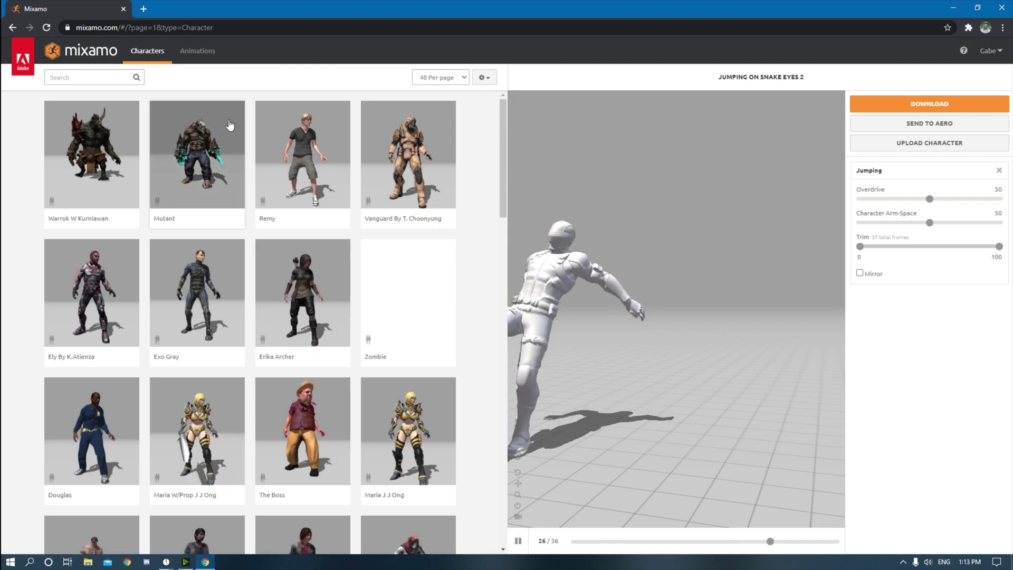
scroll(232, 127, "down", 20)
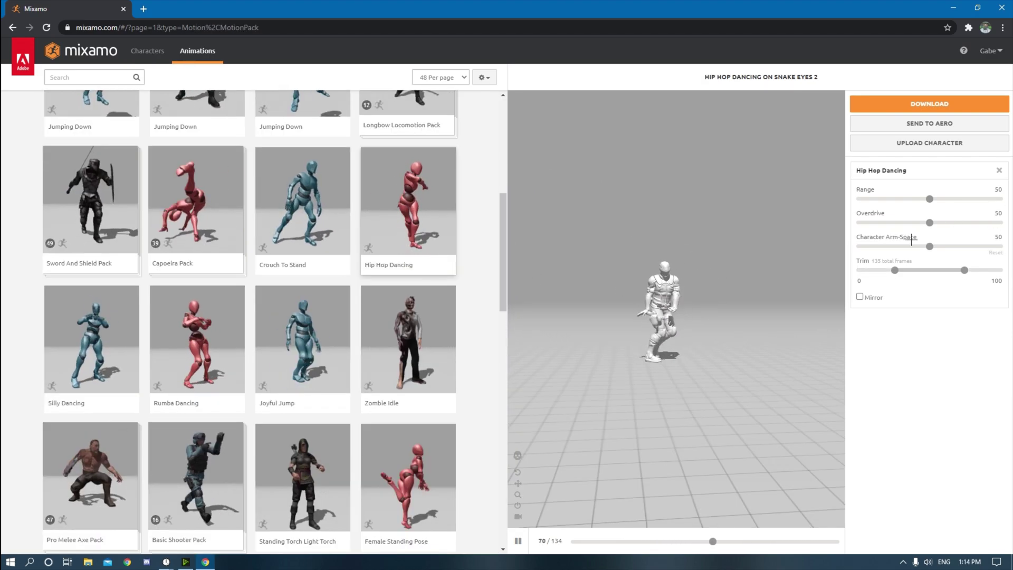
left_click_drag(930, 199, 999, 199)
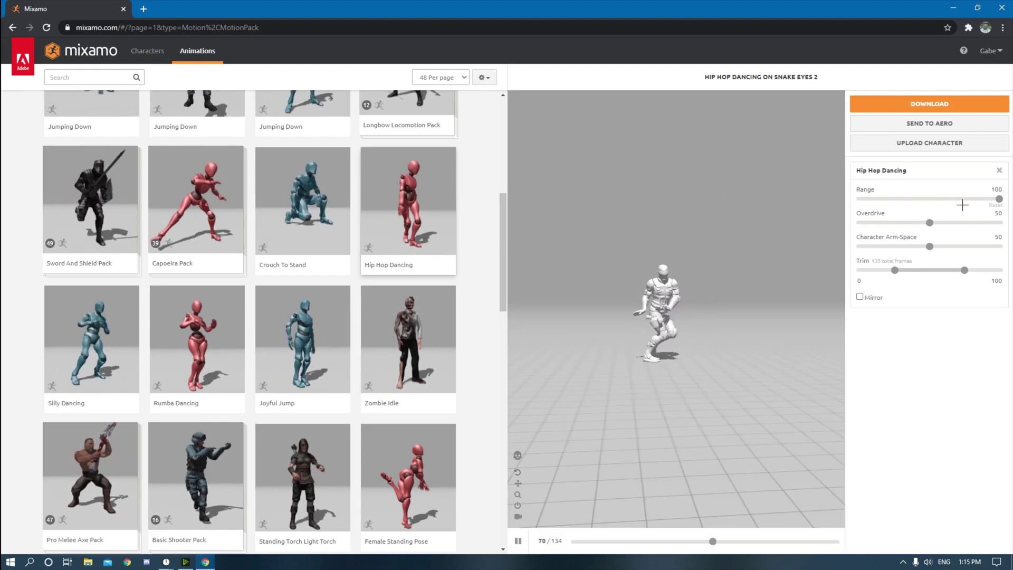
left_click(999, 199)
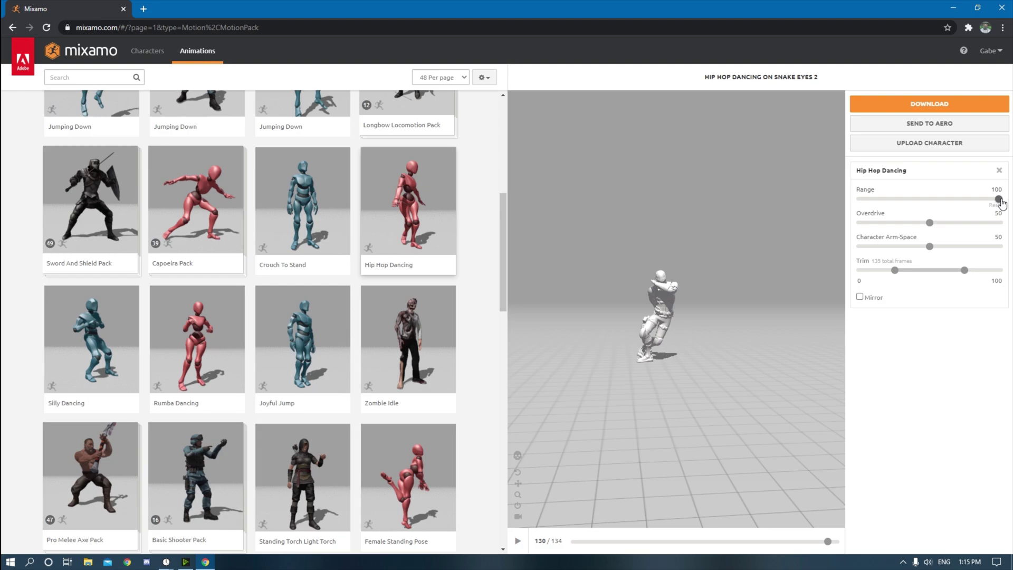
left_click_drag(999, 200, 746, 201)
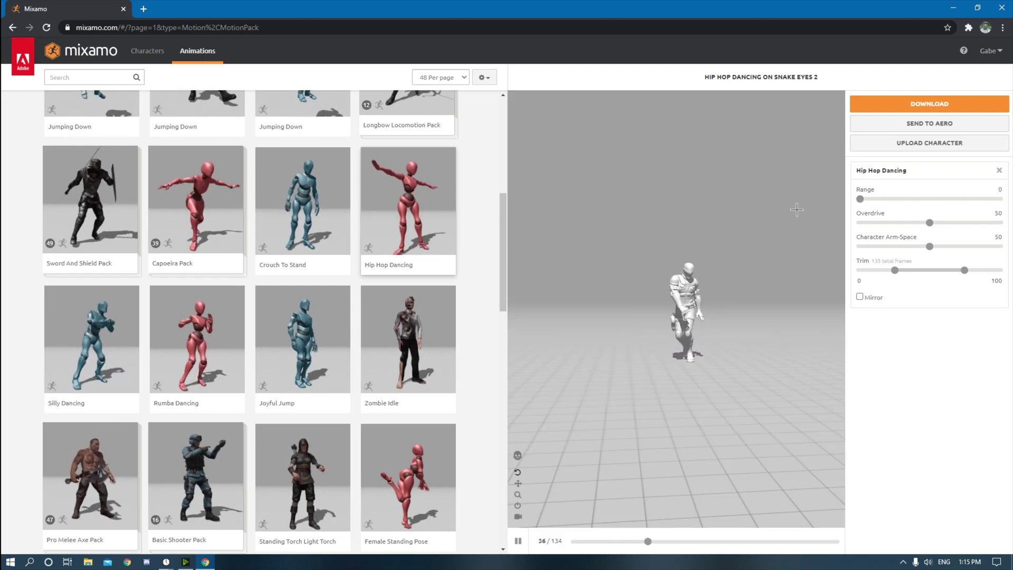
left_click_drag(860, 200, 1000, 200)
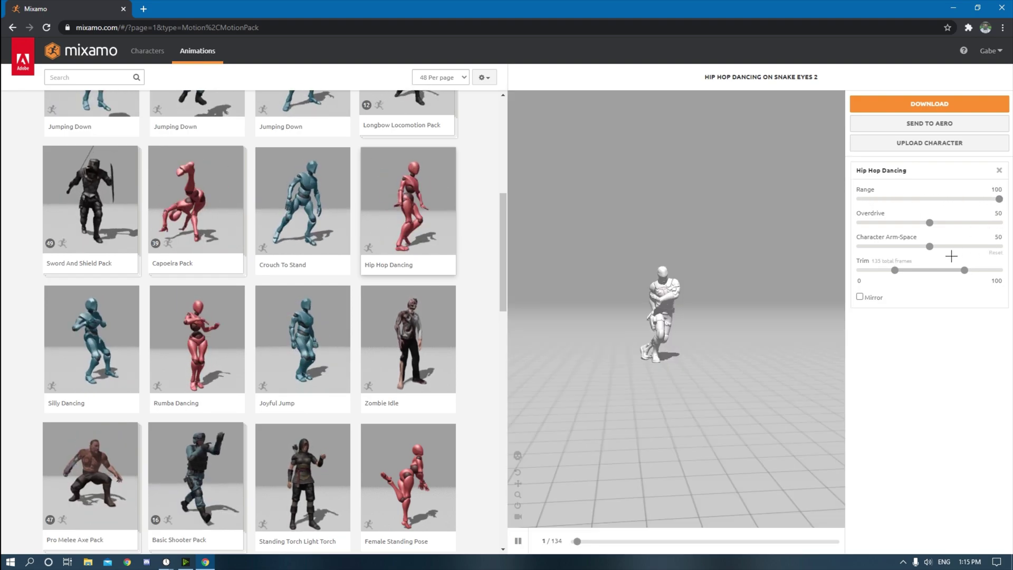
Download Hip Hop Dancing as FBX Binary with skin at 30 fps, then close Chrome.
left_click(917, 109)
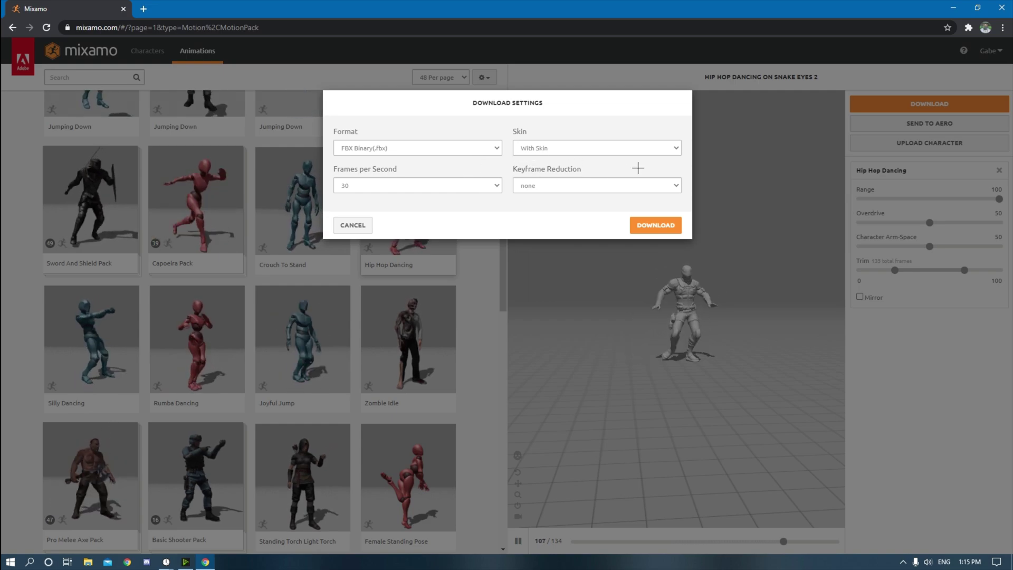
left_click(492, 191)
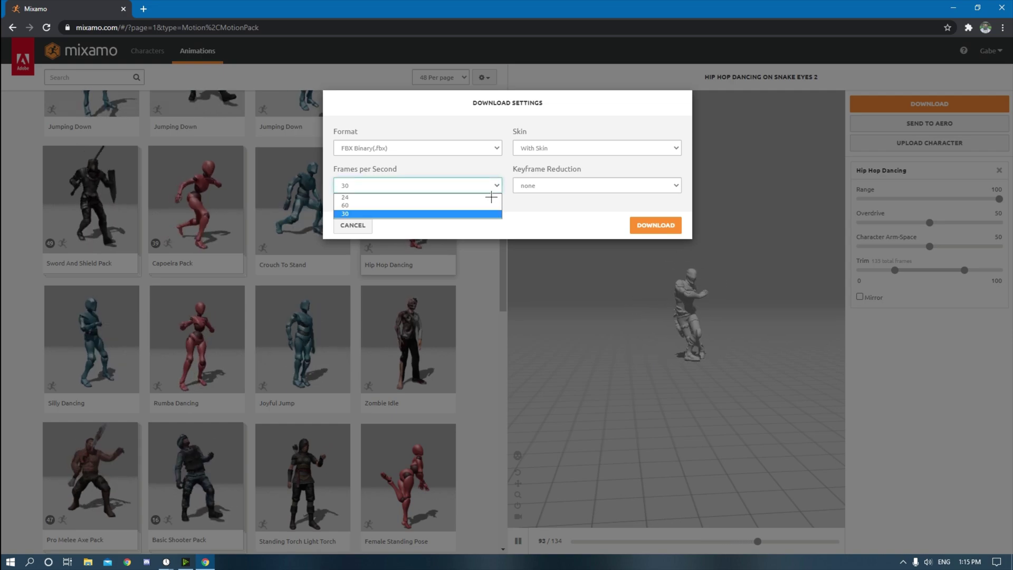
left_click(407, 225)
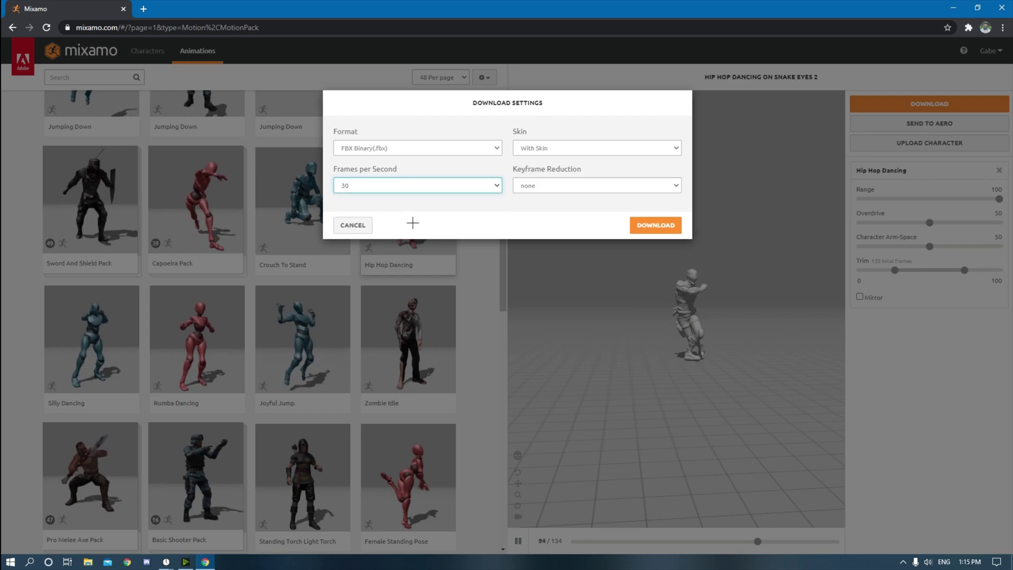
left_click(667, 228)
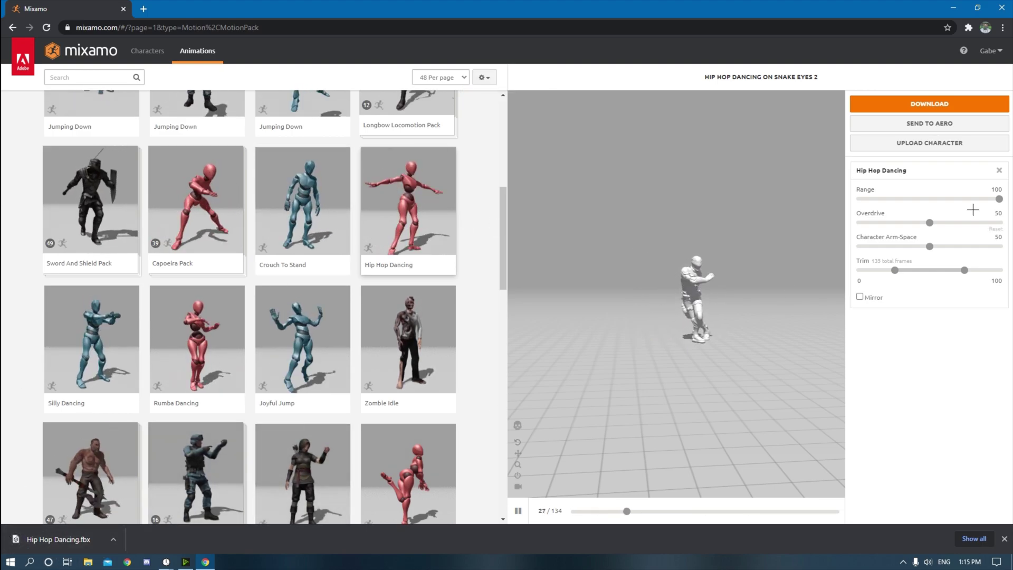
key("alt+F4")
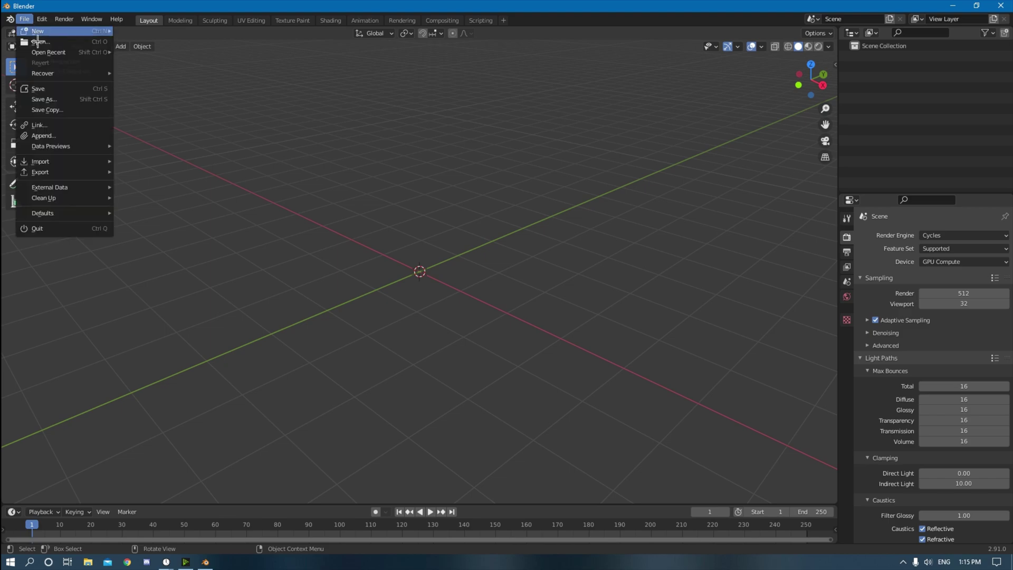
Open the FBX import browser on Downloads and scroll to Hip Hop Dancing.fbx.
mouse_move(64, 162)
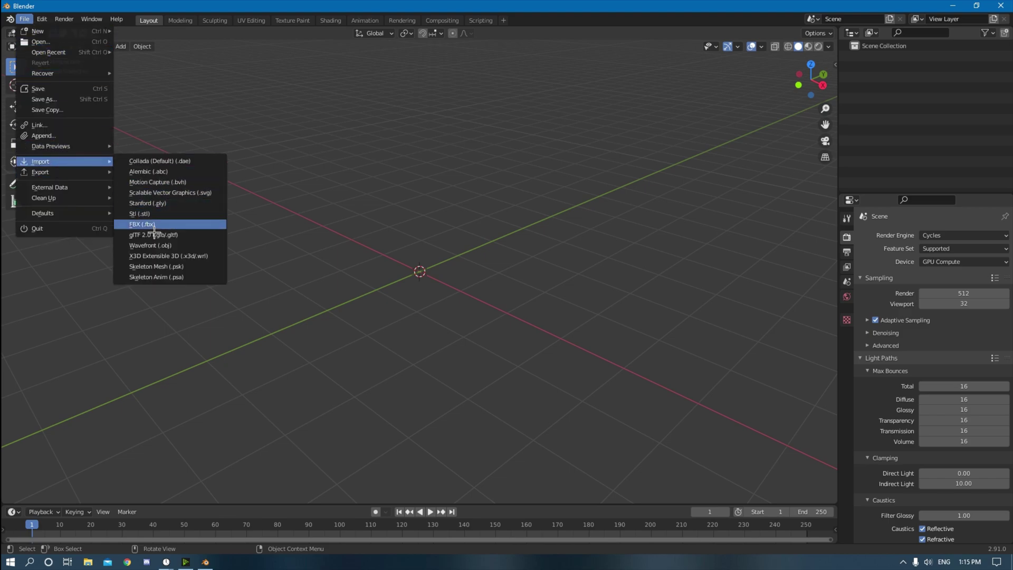
left_click(142, 225)
left_click(298, 139)
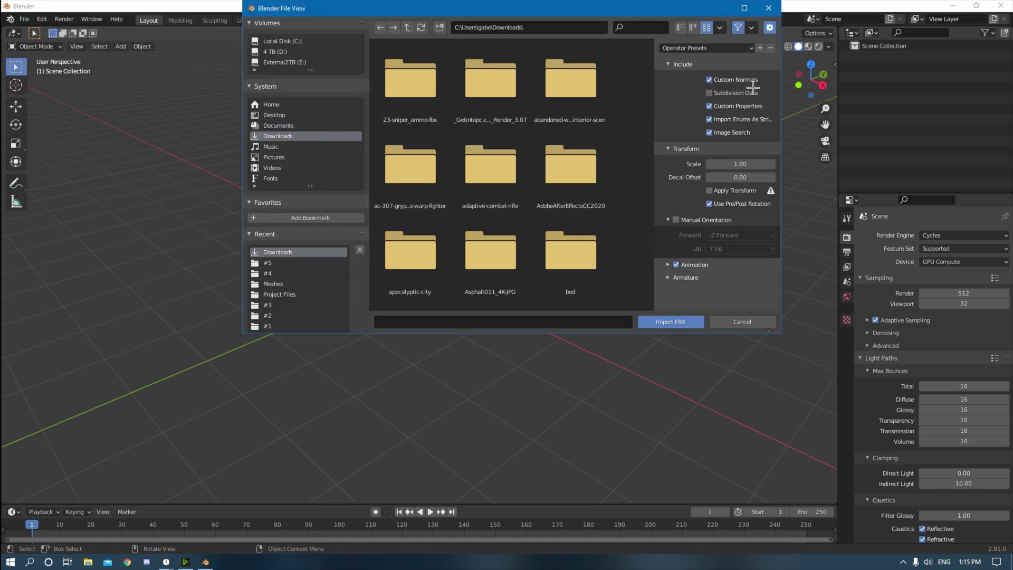
left_click_drag(653, 58, 650, 225)
scroll(650, 225, "down", 8)
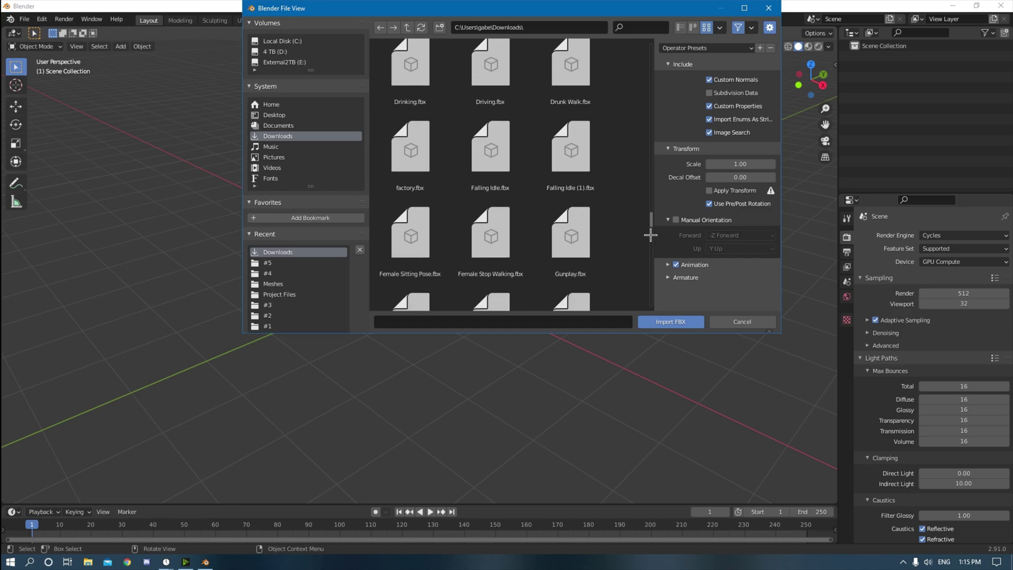
scroll(534, 230, "down", 2)
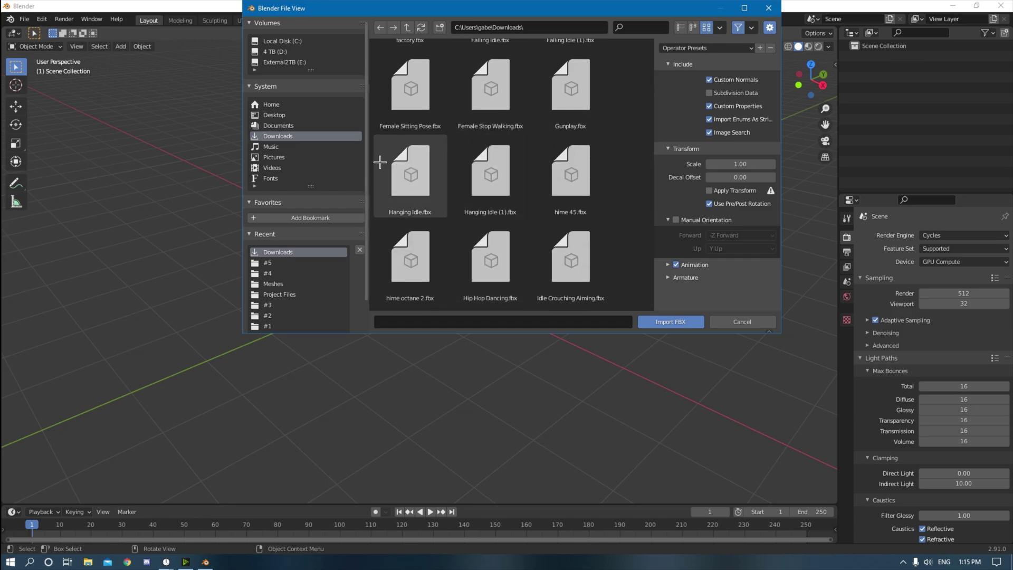
scroll(536, 127, "down", 3)
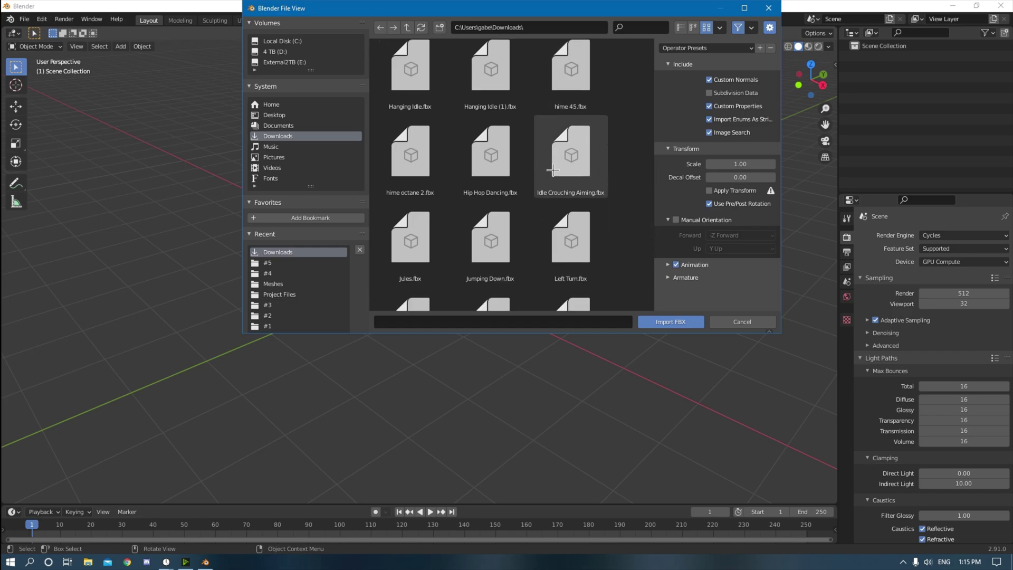
Import Hip Hop Dancing.fbx and play back the dance to review it.
double_click(496, 168)
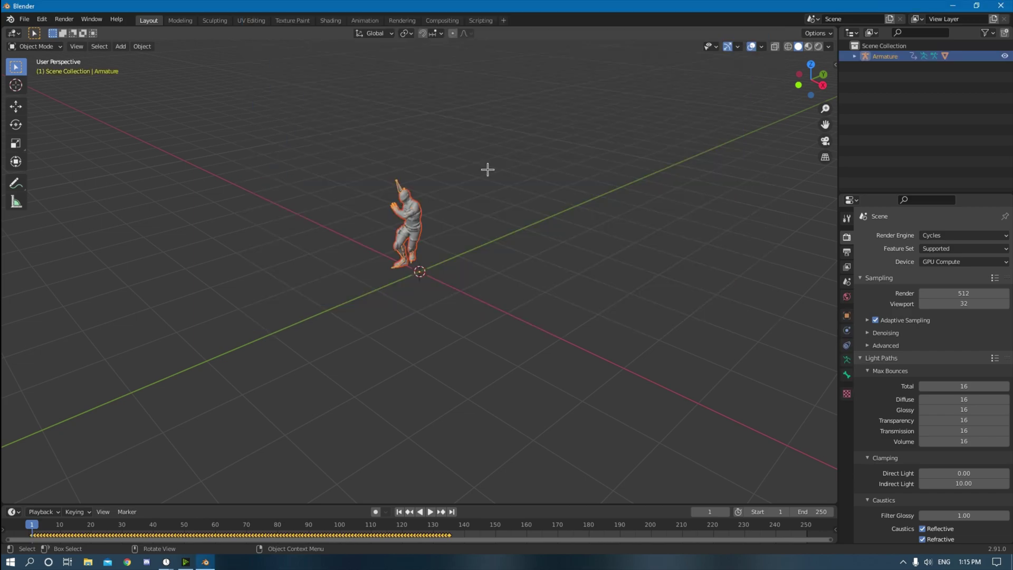
middle_click_drag(486, 170, 488, 227)
scroll(530, 150, "up", 5)
scroll(508, 147, "down", 5)
key("space")
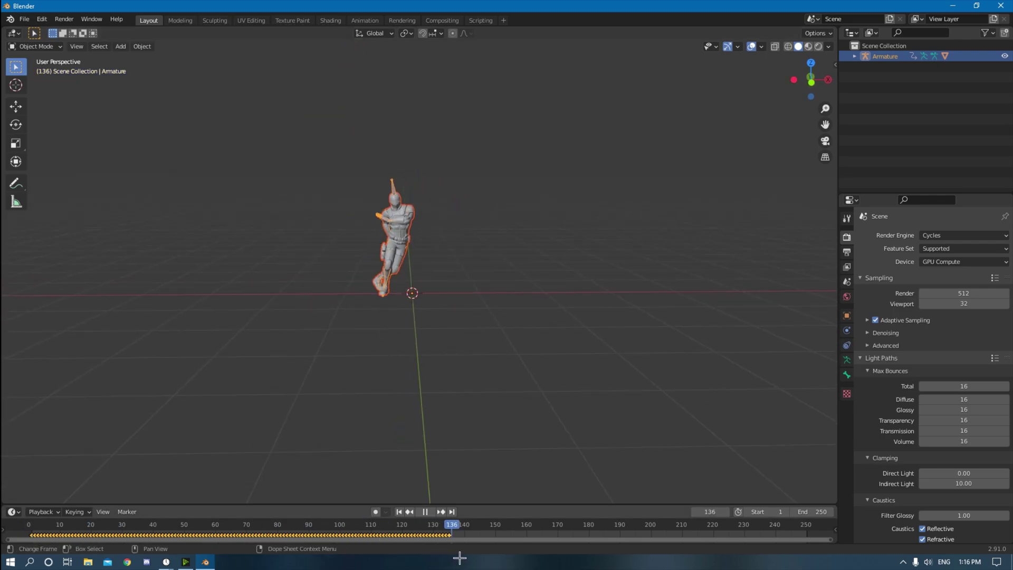
key("space")
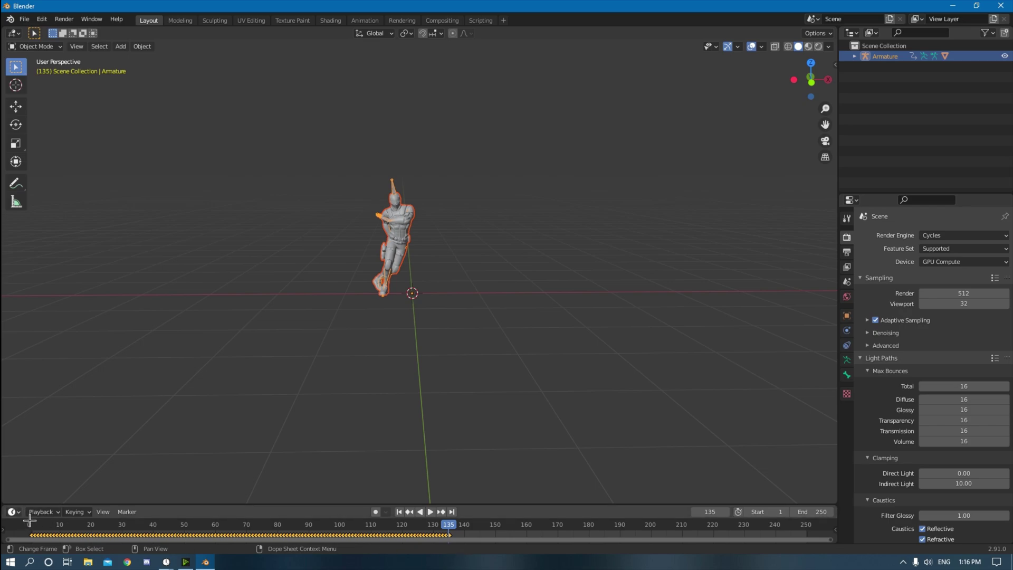
Remove the keyframes after frame 135 and make the scene end at frame 135.
left_click(470, 542)
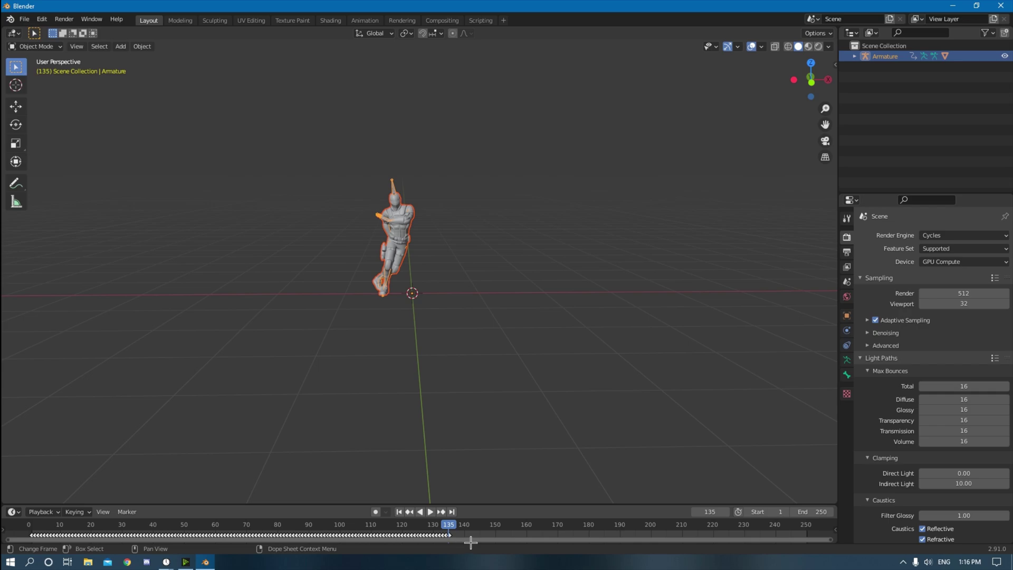
key("bracketright")
key("space")
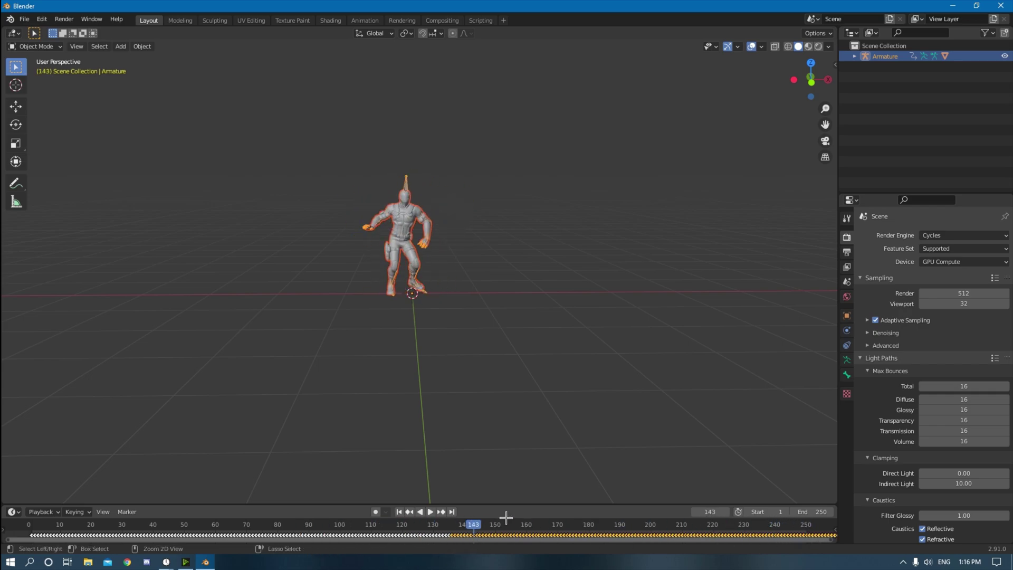
key("Escape")
key("ctrl+z")
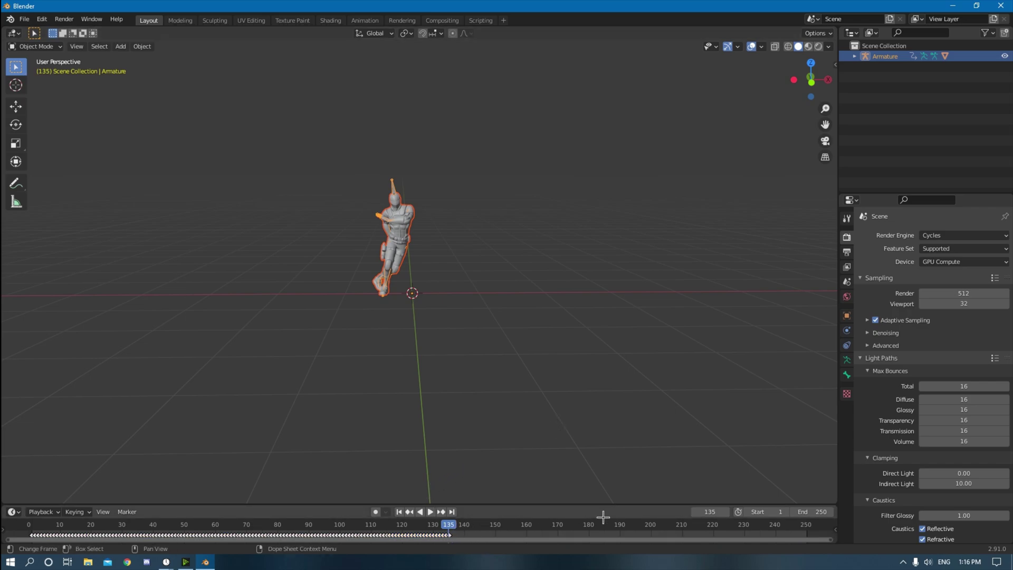
key("ctrl+End")
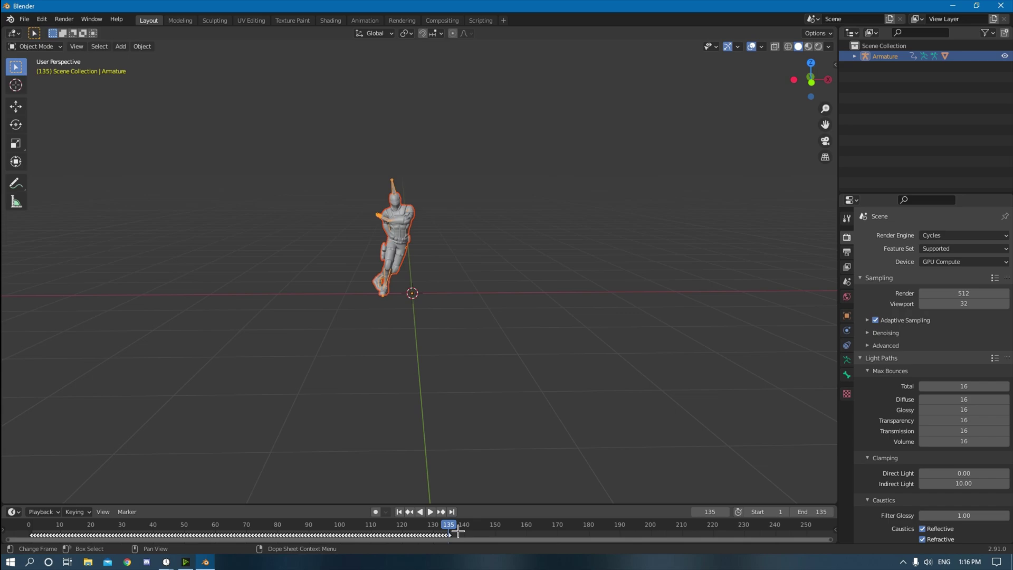
key("space")
left_click(530, 403)
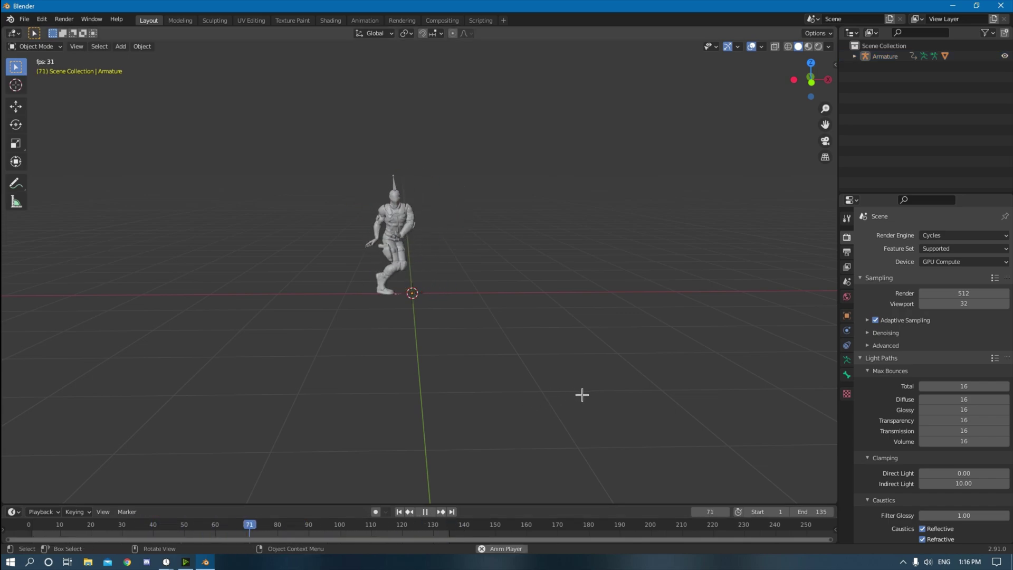
key("space")
Save the file as 'animation test'.
key("ctrl+s")
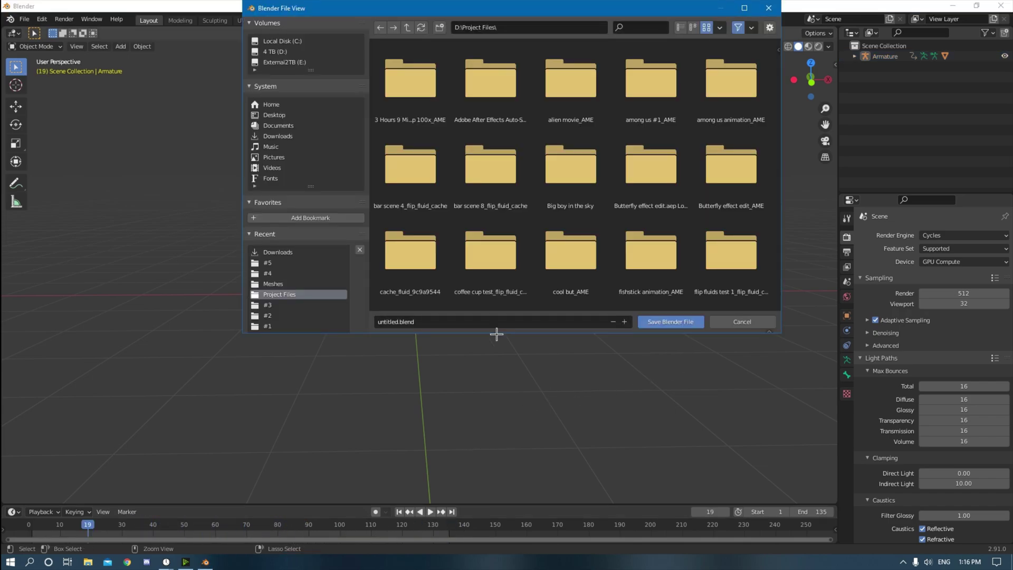
left_click(480, 323)
type("animation test")
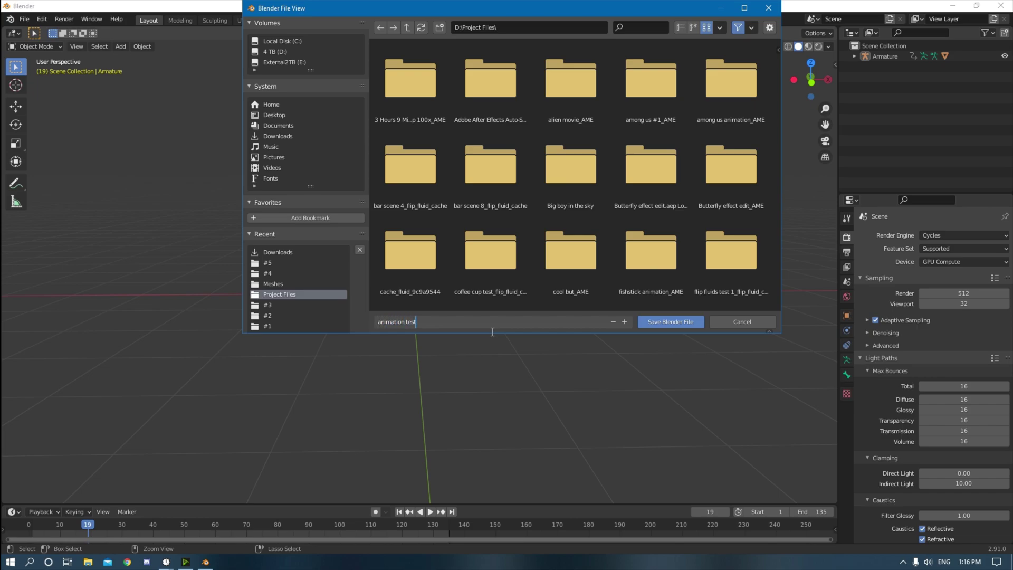
key("Return")
key("Return")
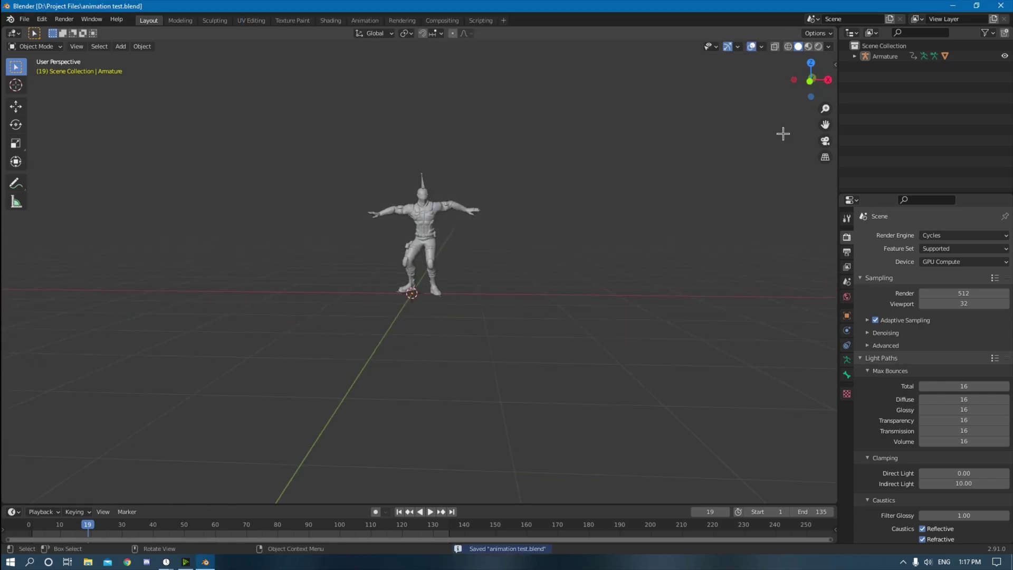
Use Material Preview shading, show the mesh's M_MED_Convoy_Tarantula_Head material slot, and save.
left_click(808, 46)
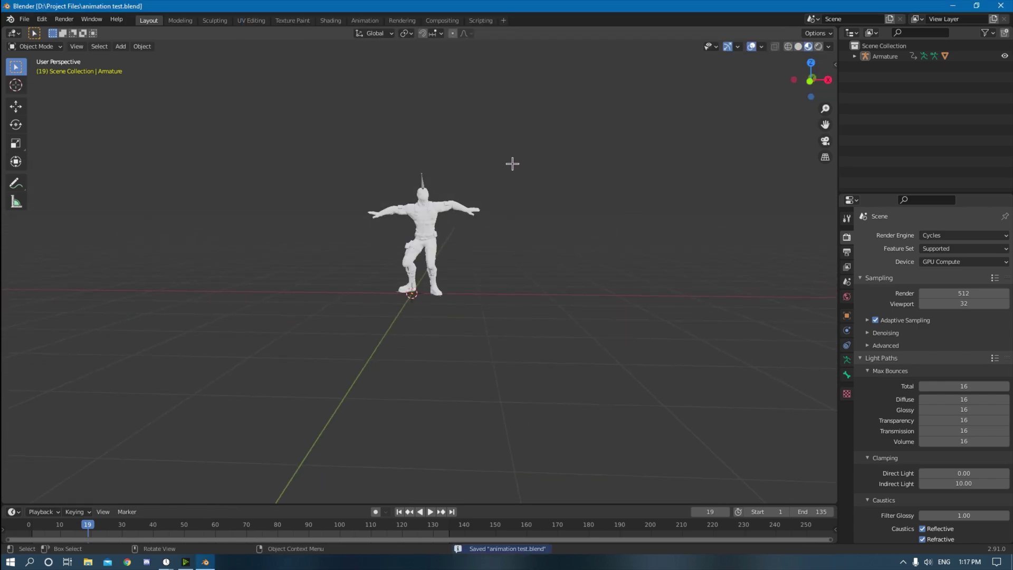
middle_click_drag(512, 164, 481, 205)
left_click(462, 212)
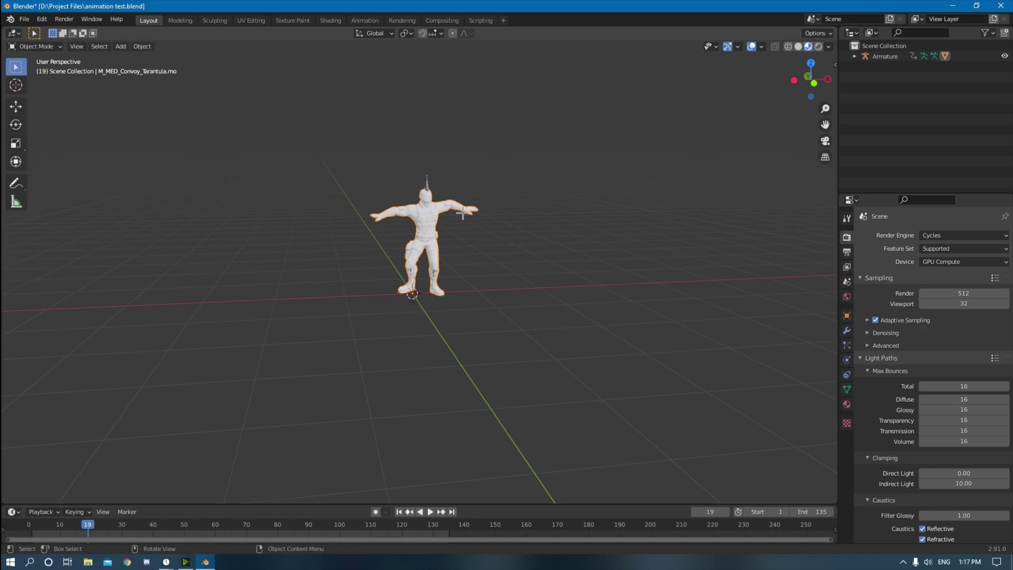
left_click(847, 405)
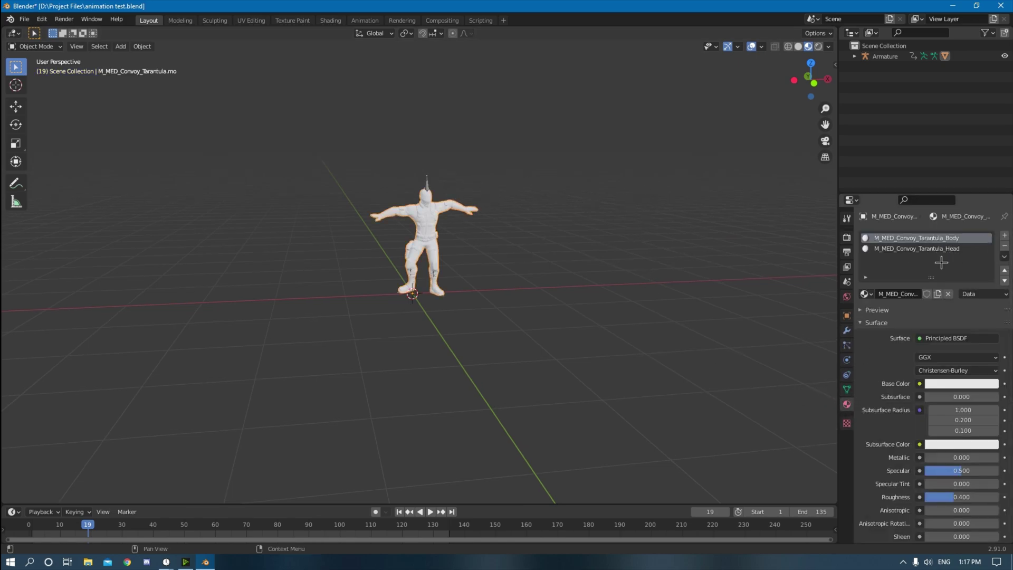
left_click(918, 249)
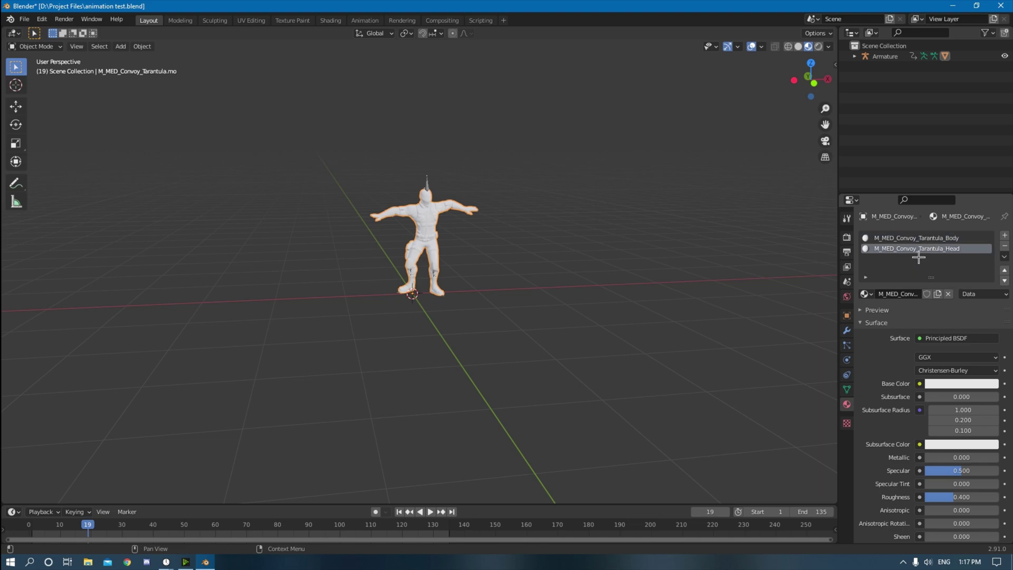
left_click(346, 176)
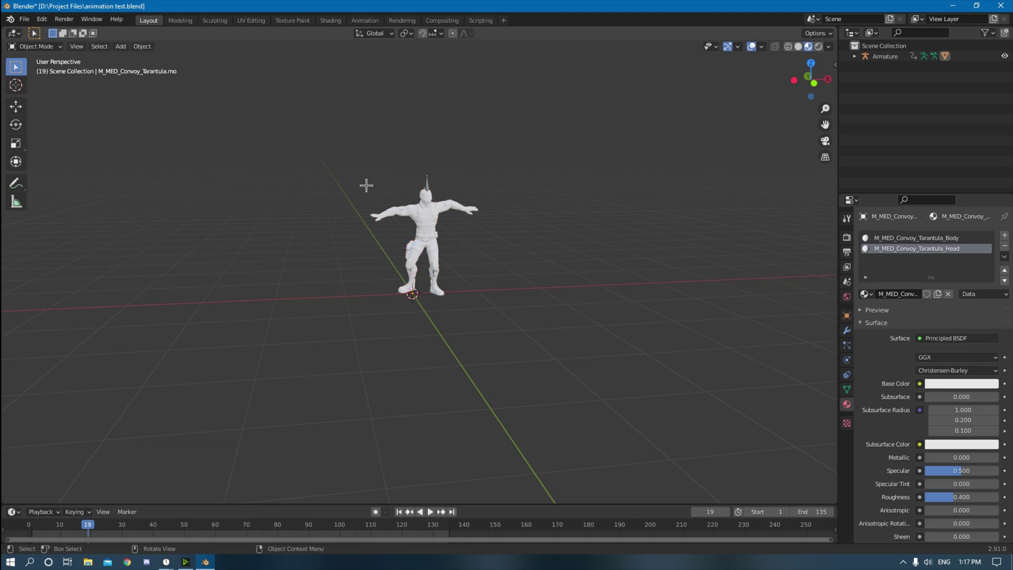
key("ctrl+s")
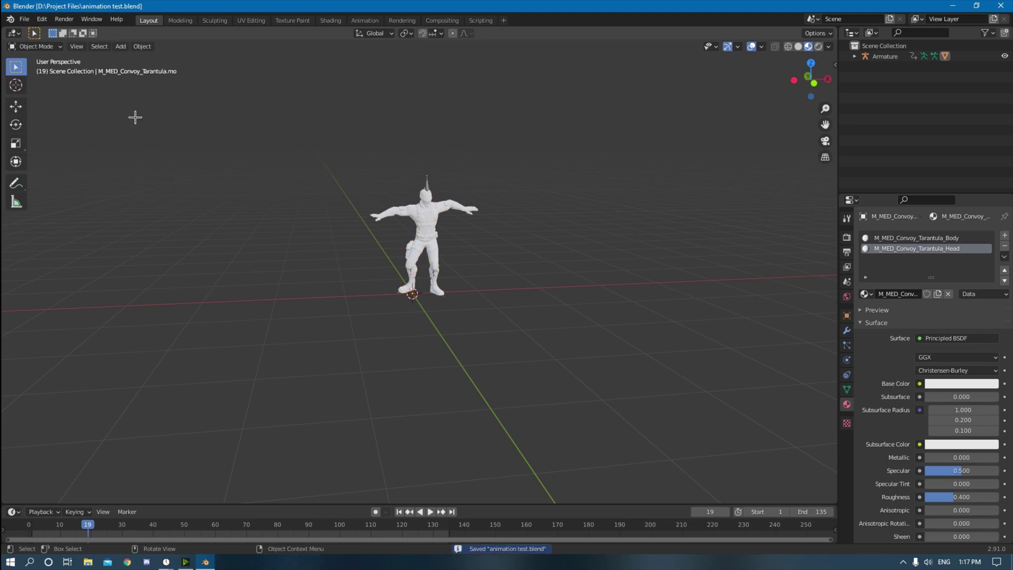
Browse the Append dialog to D:\Project Files\gi joe fully textured ik rig.blend\Material.
left_click(31, 23)
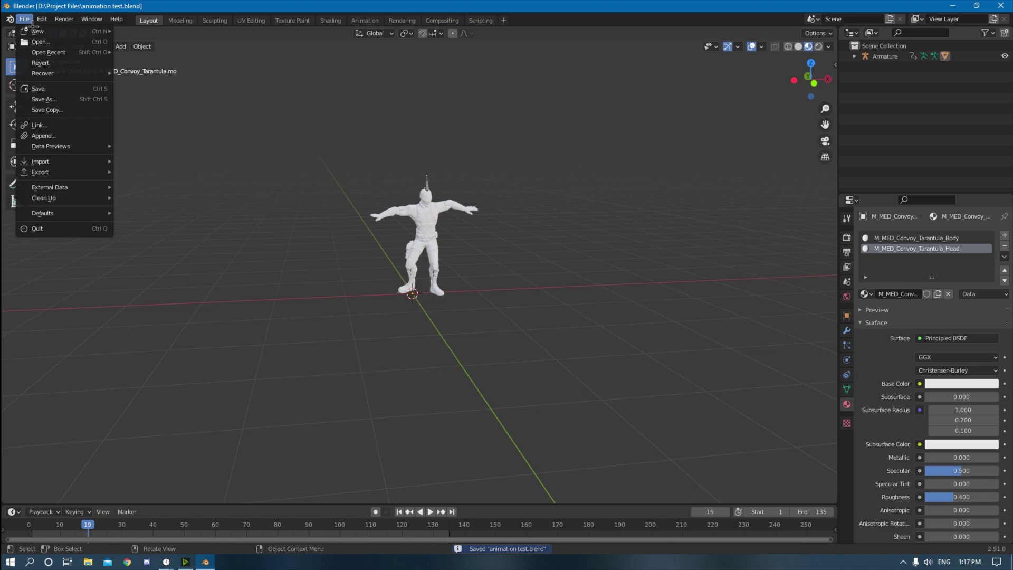
left_click(43, 136)
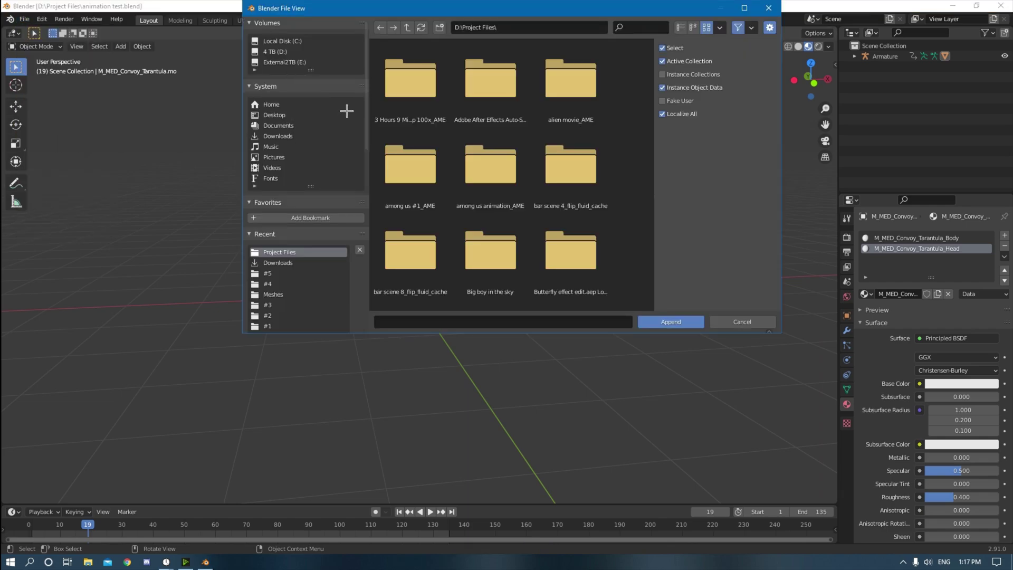
left_click(280, 52)
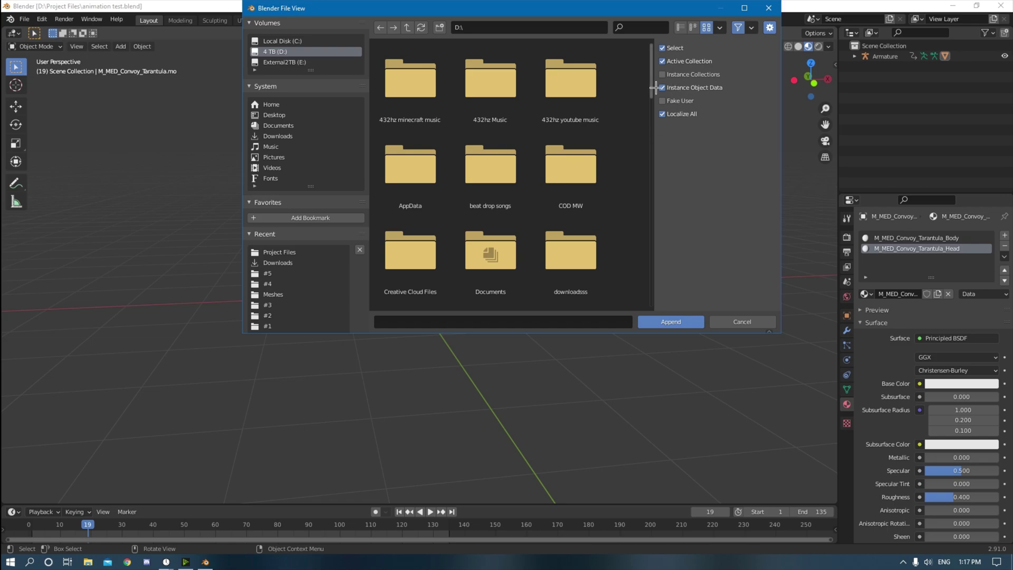
left_click_drag(658, 87, 669, 256)
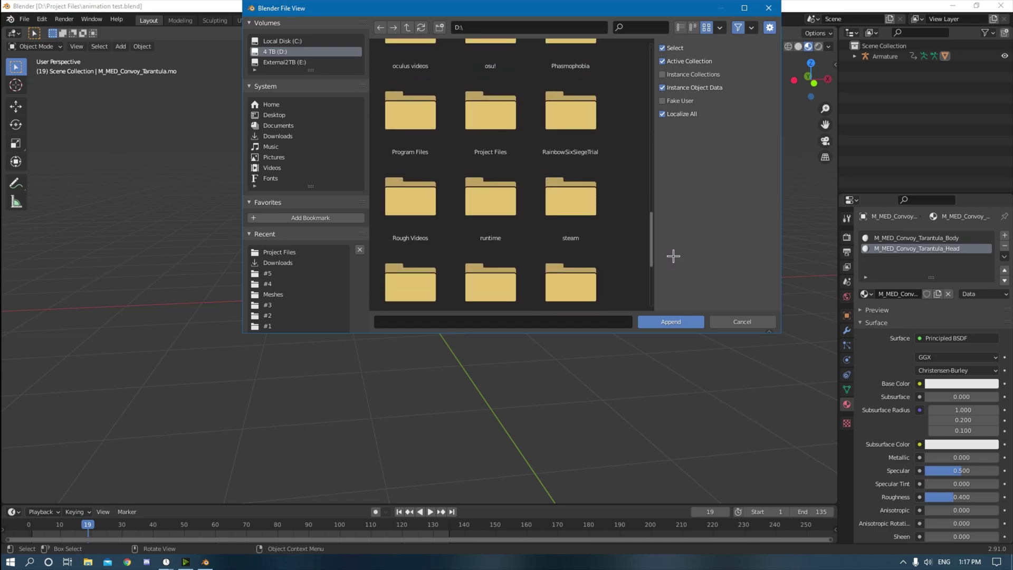
double_click(508, 152)
double_click(411, 169)
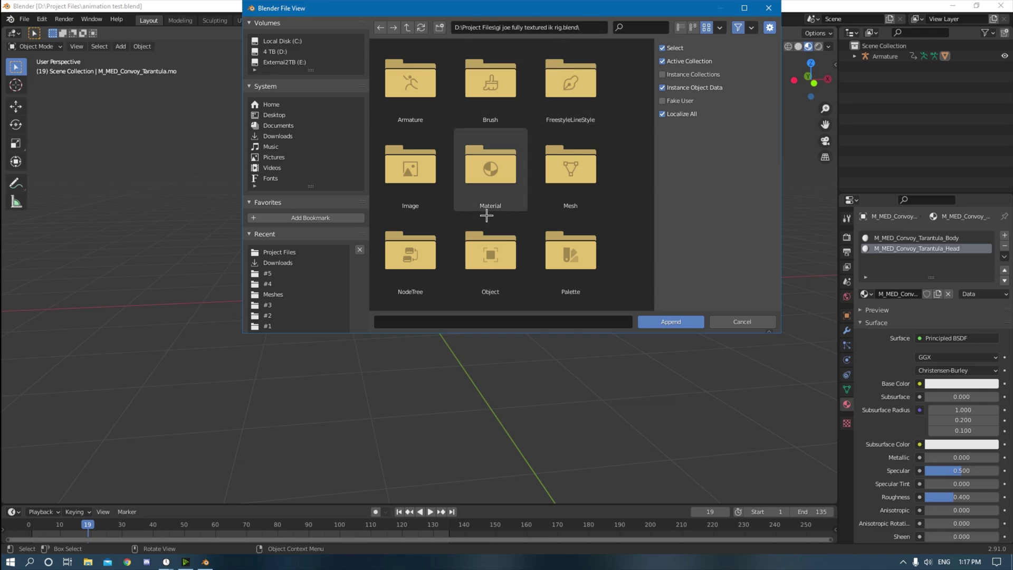
double_click(494, 188)
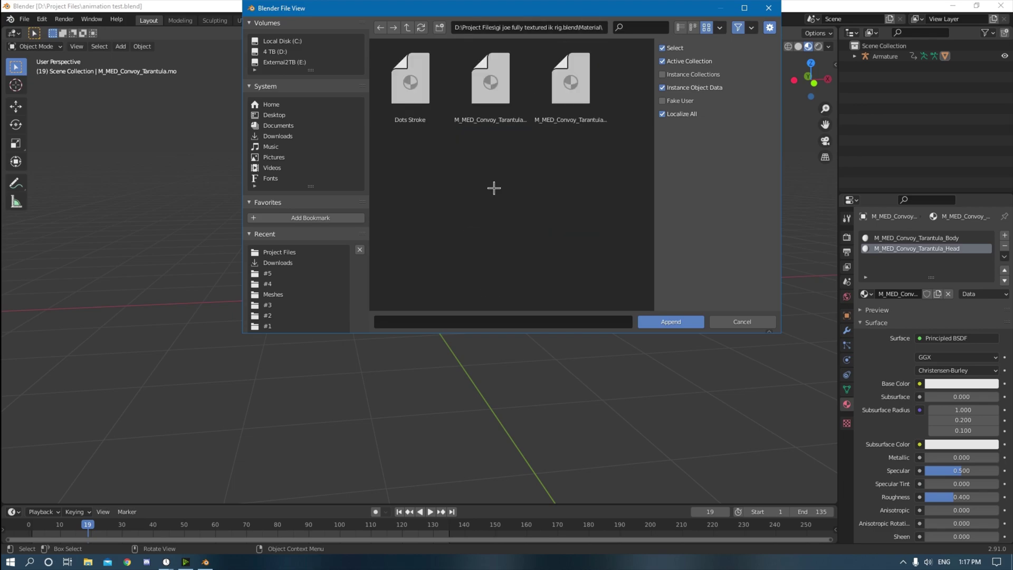
Select both M_MED_Convoy_Tarantula Body and Head materials and append them.
left_click(494, 98)
left_click(569, 94)
left_click(490, 98)
left_click(570, 87)
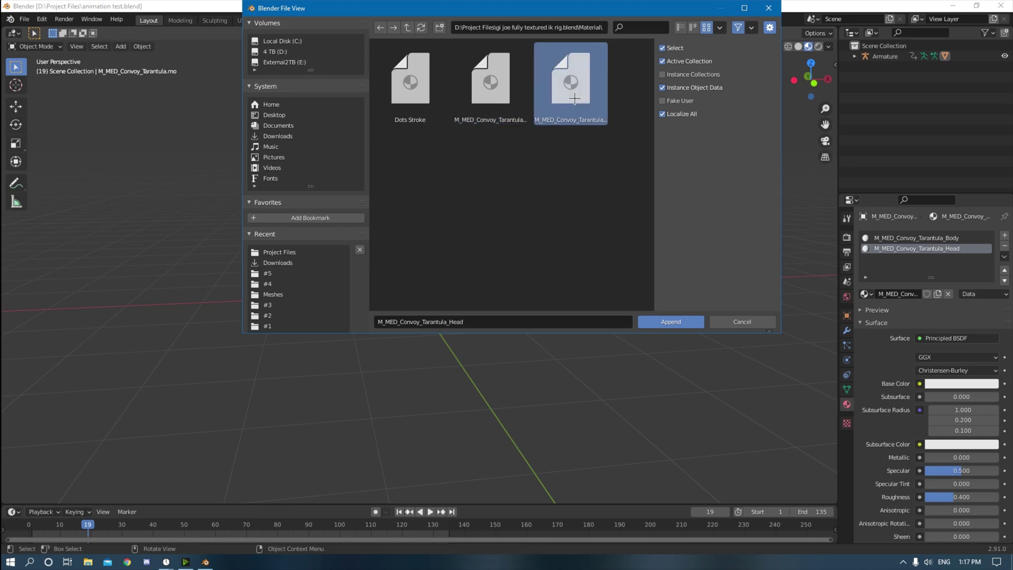
left_click(490, 95)
left_click(509, 227)
left_click_drag(507, 196, 596, 98)
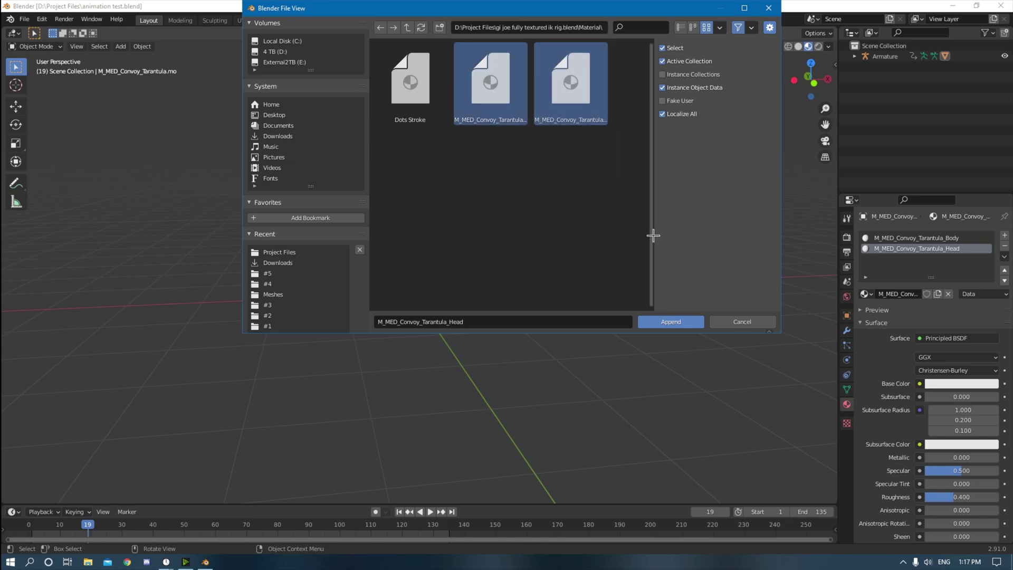
left_click(692, 327)
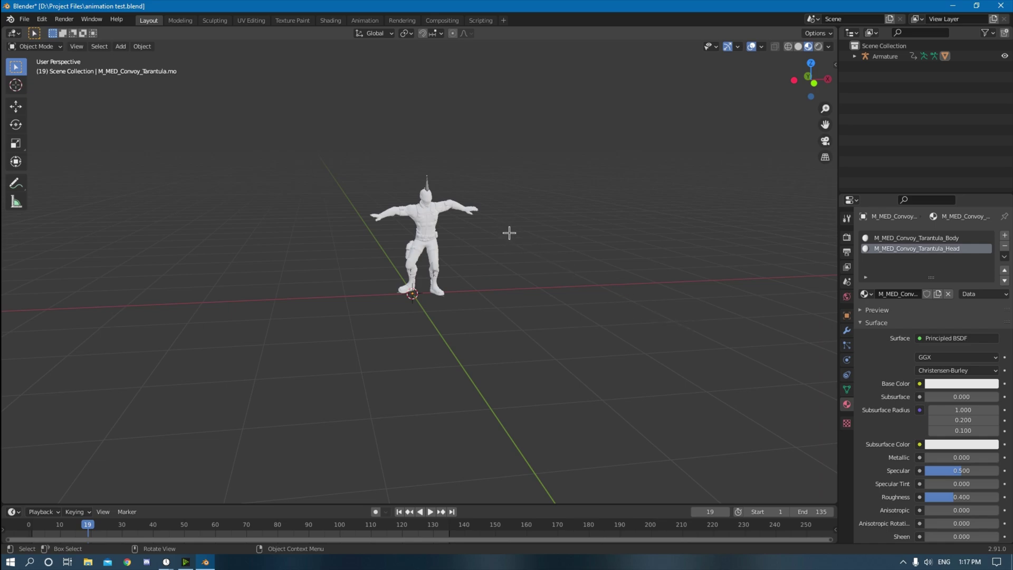
Assign M_MED_Convoy_Tarantula_Body.001 to the character's Body material slot.
scroll(512, 233, "up", 5)
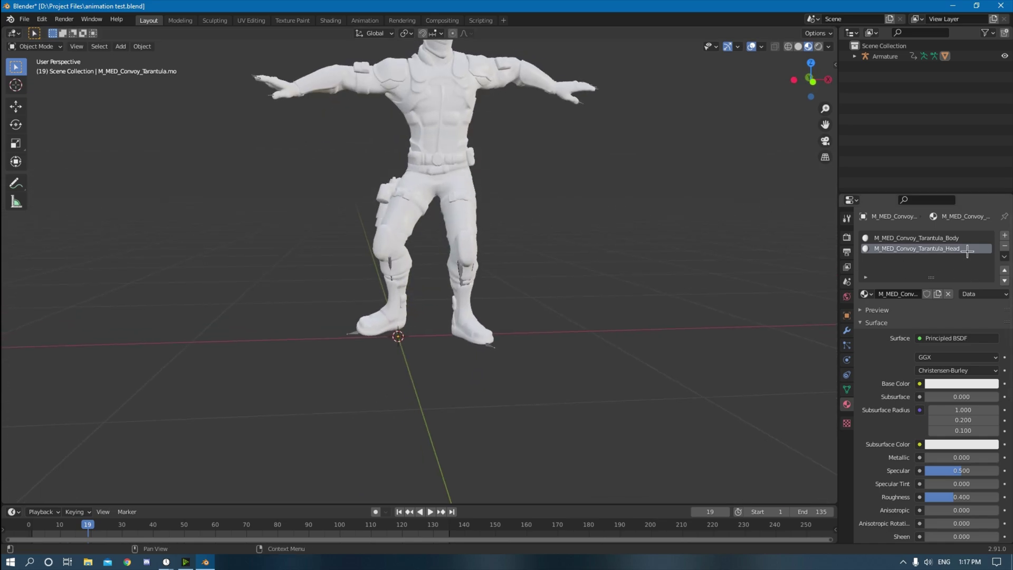
left_click(908, 238)
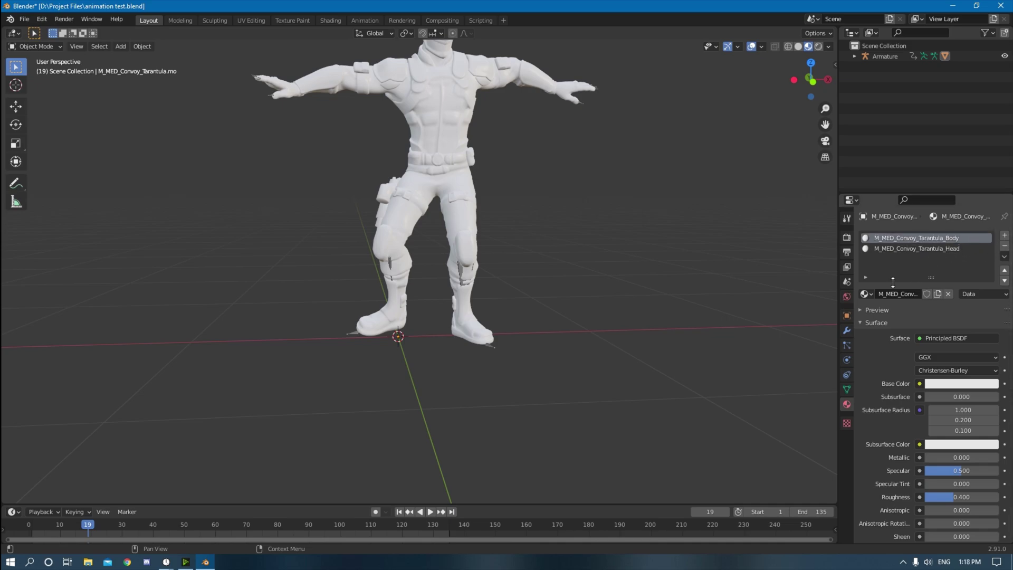
left_click(876, 297)
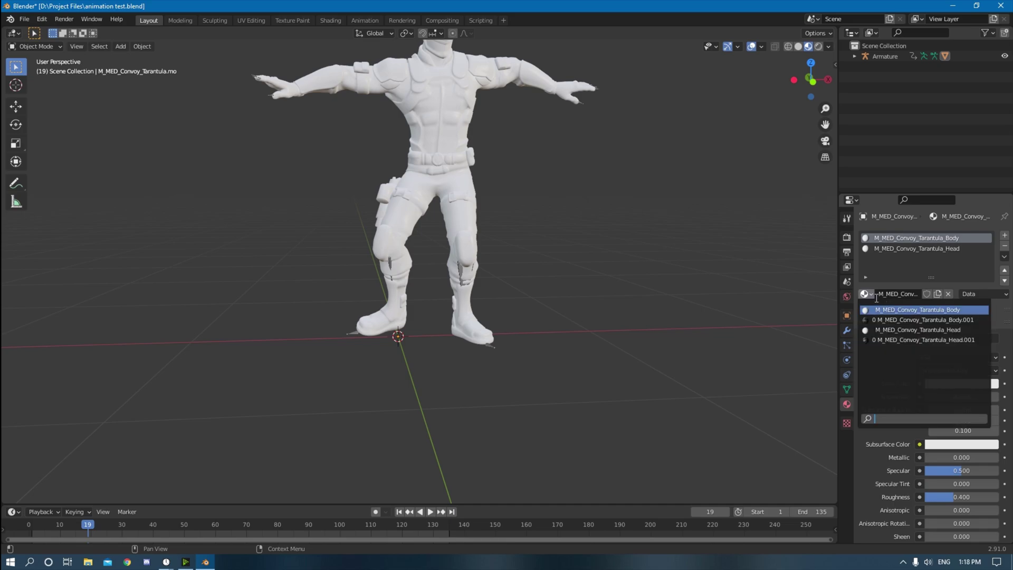
left_click(920, 323)
mouse_move(681, 206)
middle_mouse_down()
mouse_move(590, 177)
mouse_move(684, 224)
middle_mouse_up()
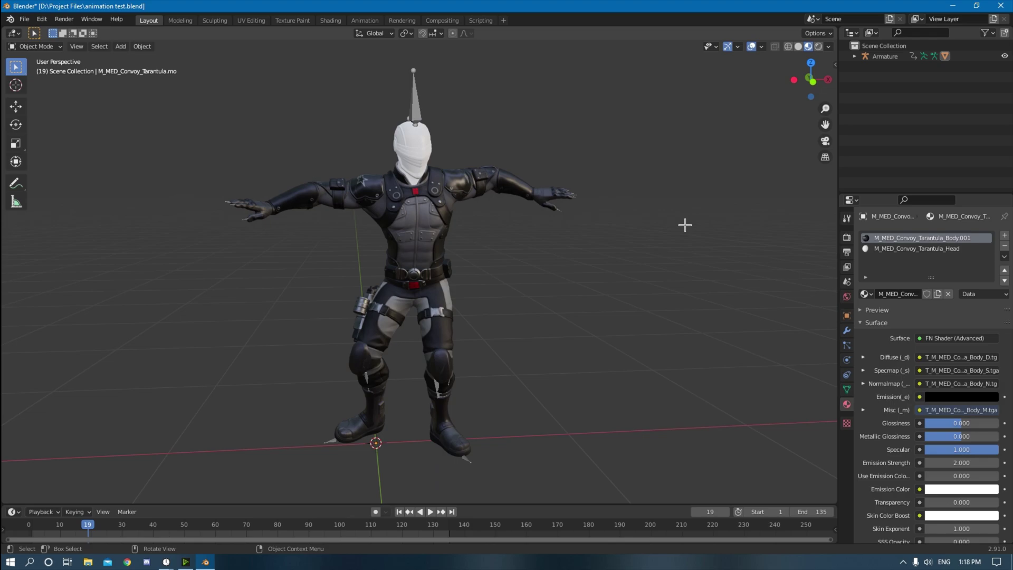
Assign M_MED_Convoy_Tarantula_Head.001 to the Head slot and save the file.
left_click(945, 250)
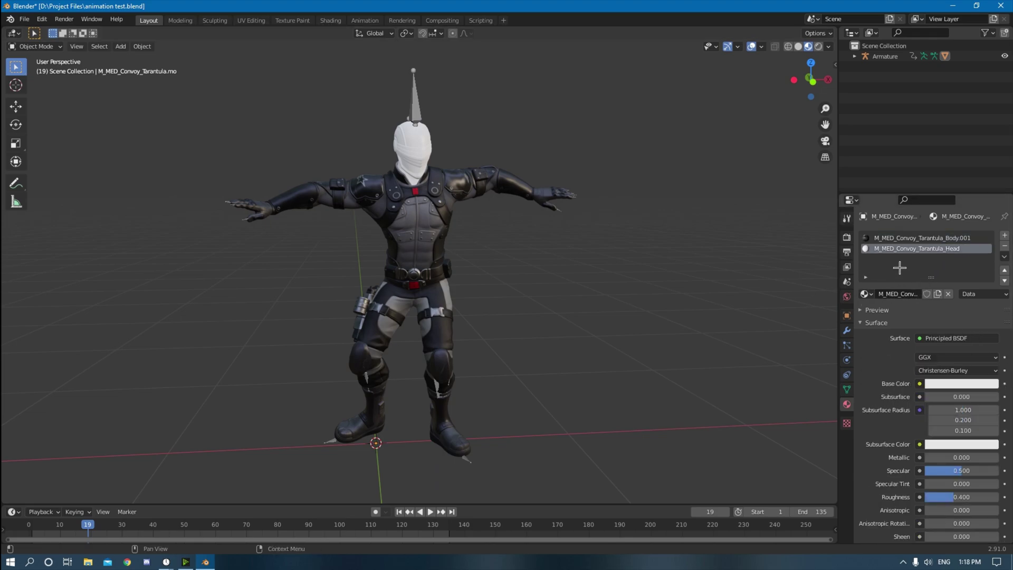
left_click(872, 295)
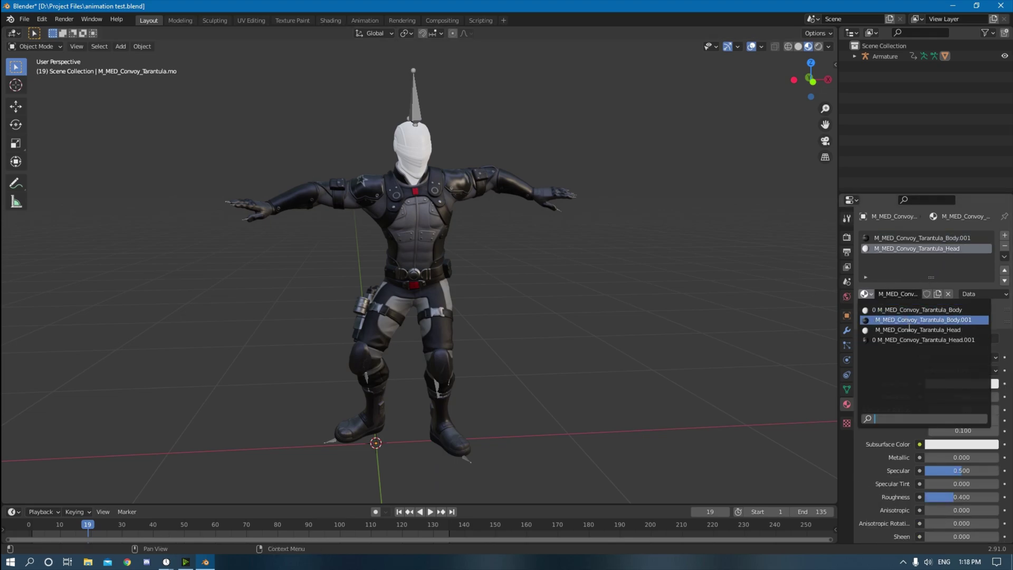
left_click(919, 341)
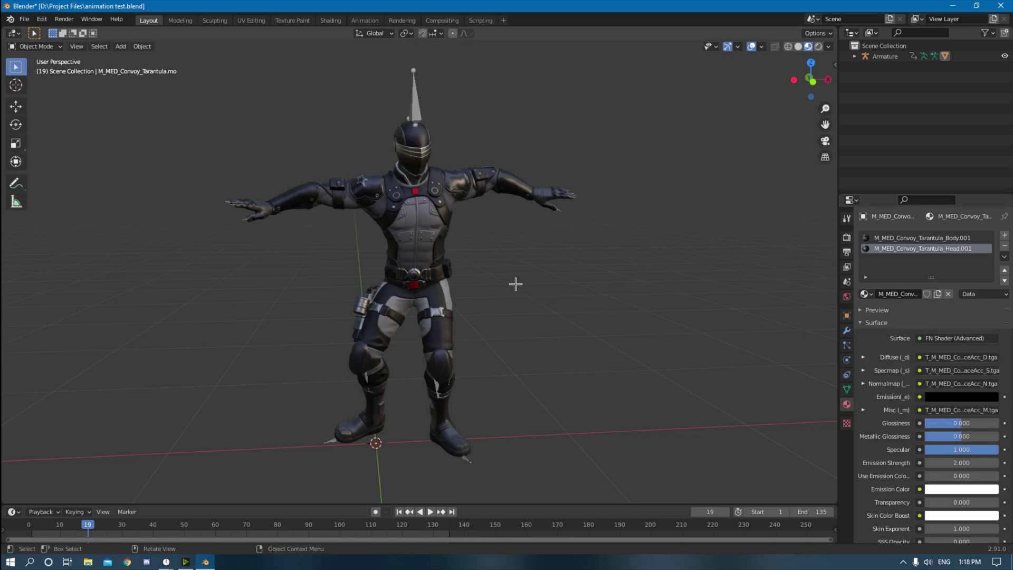
middle_click_drag(515, 283, 122, 276)
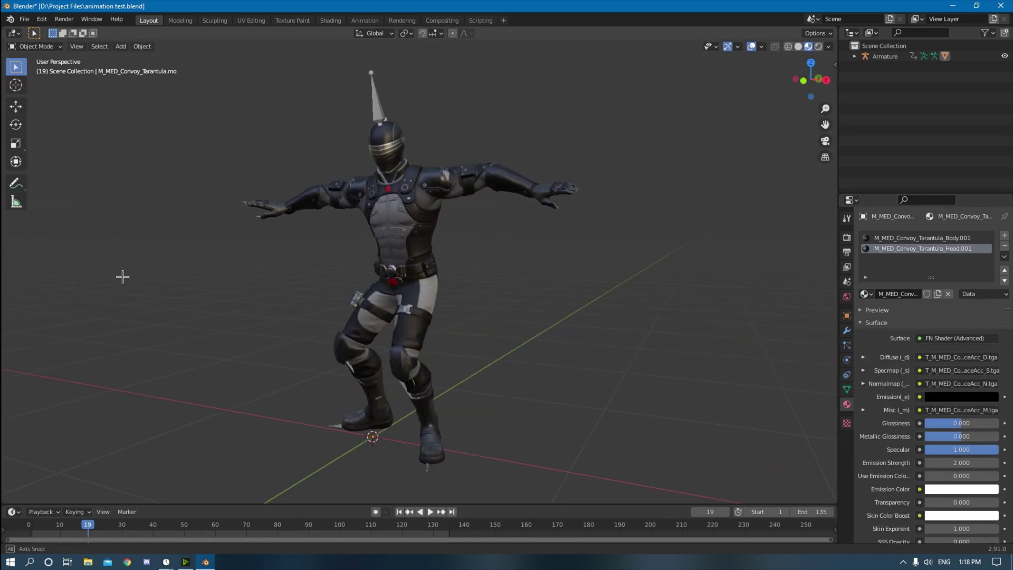
key("ctrl+s")
middle_click_drag(303, 250, 506, 252)
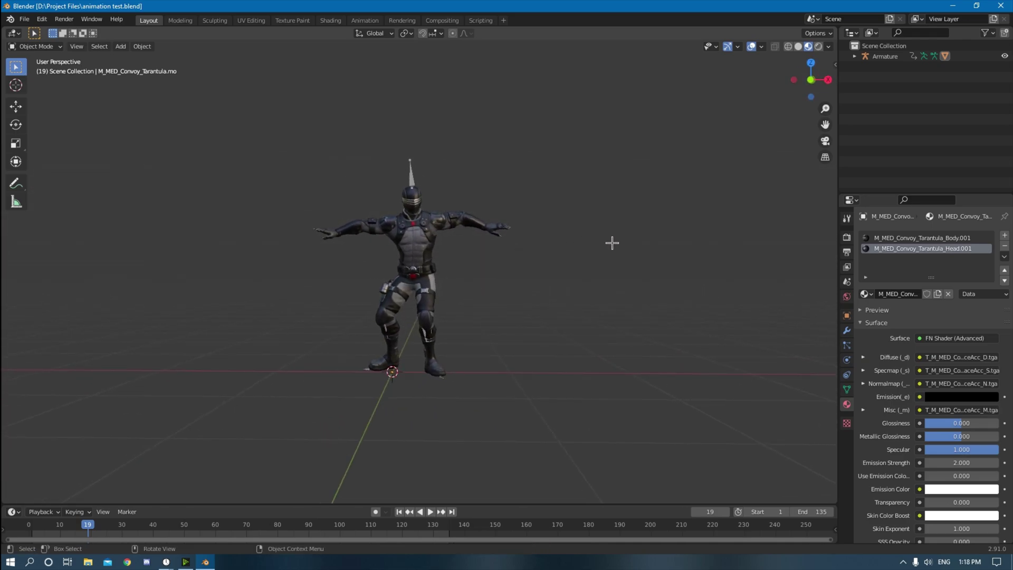
key("ctrl+s")
middle_click_drag(611, 271, 631, 269)
Set Cycles render samples to 32 and viewport samples to 0.
left_click(847, 238)
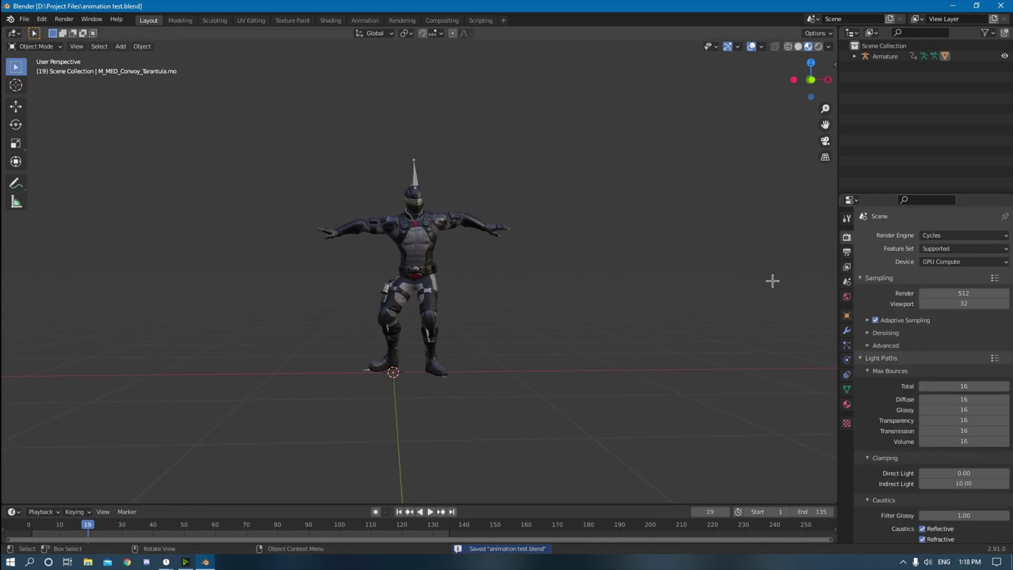
left_click(971, 294)
key("Return")
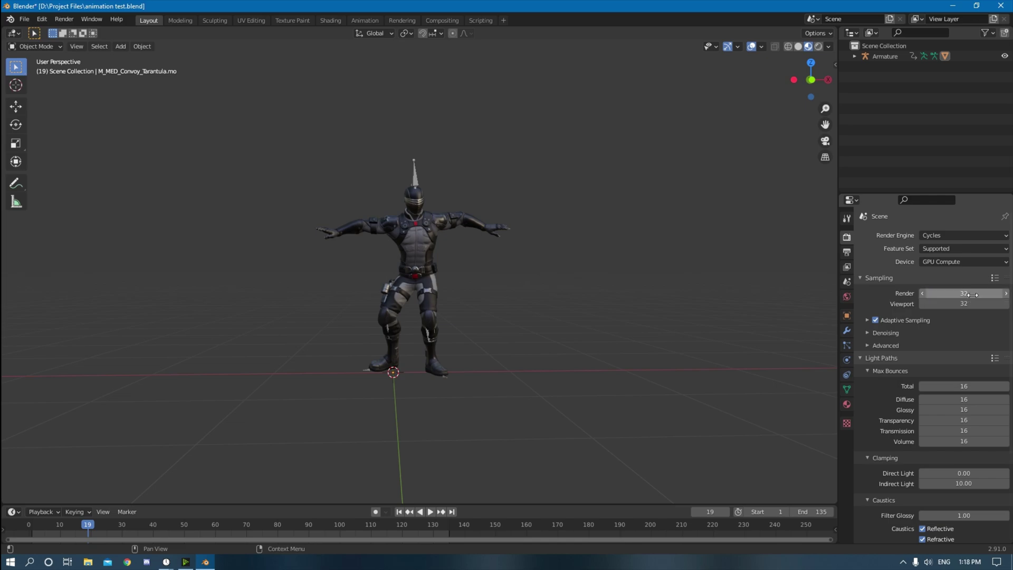
left_click(969, 304)
type("0")
key("Return")
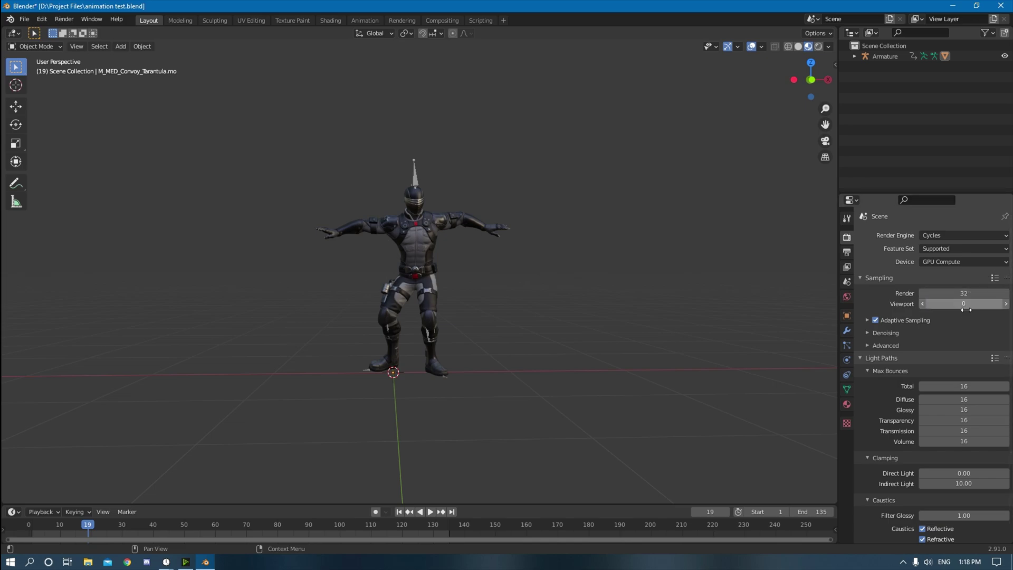
Set the Performance render tiles X and Y to 256 px.
left_click(889, 333)
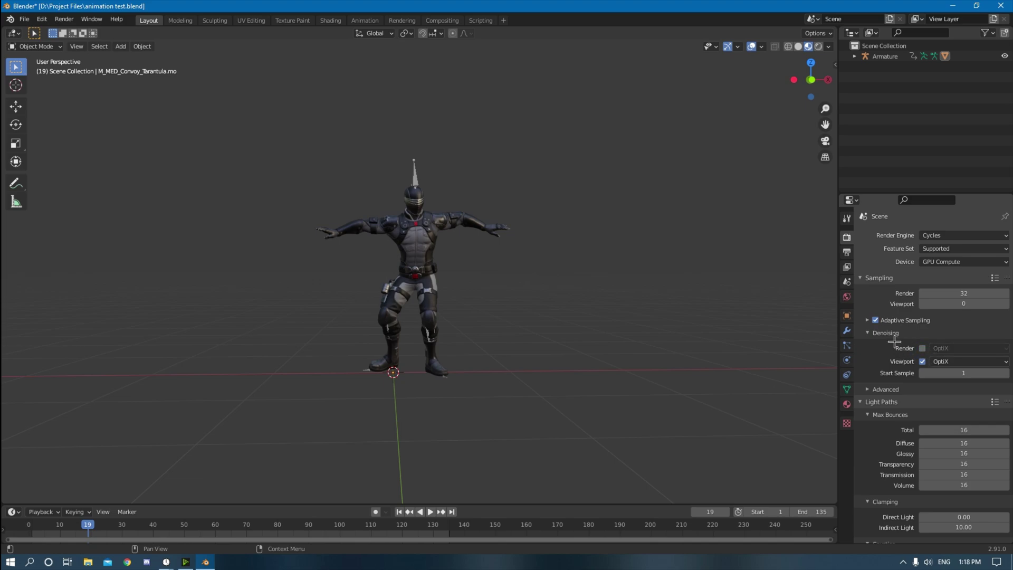
left_click(892, 337)
left_click(889, 346)
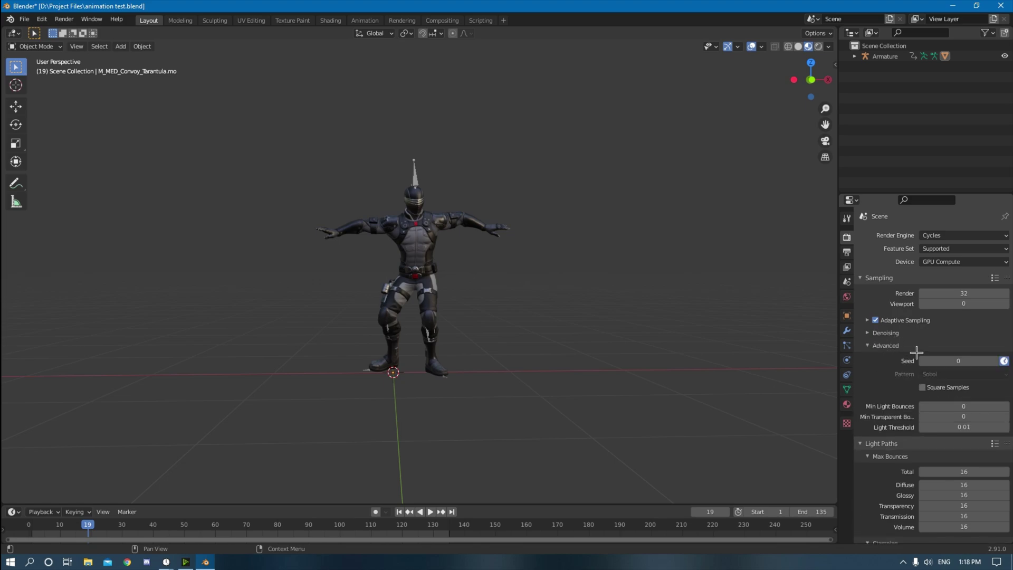
left_click(886, 345)
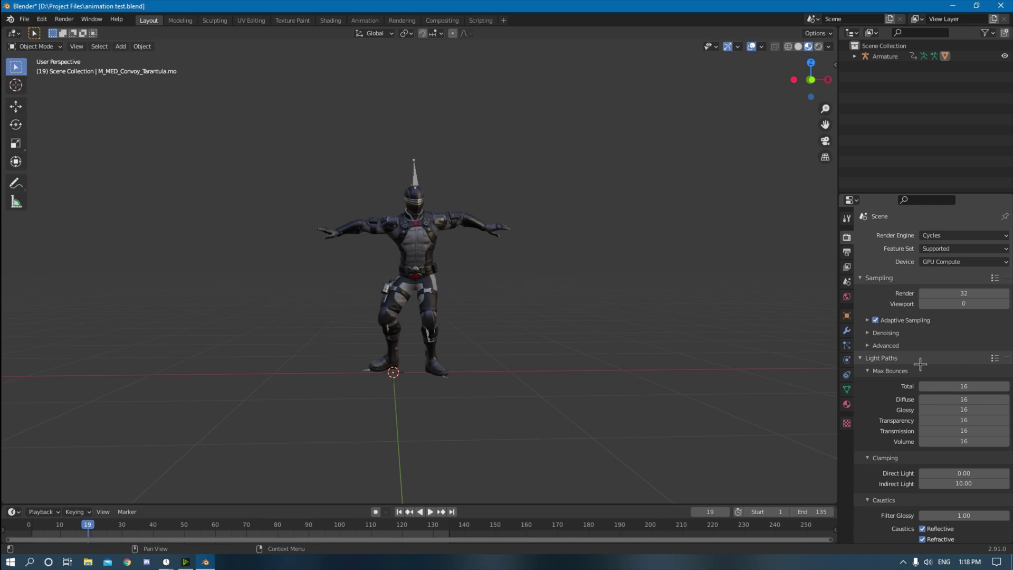
left_click(897, 359)
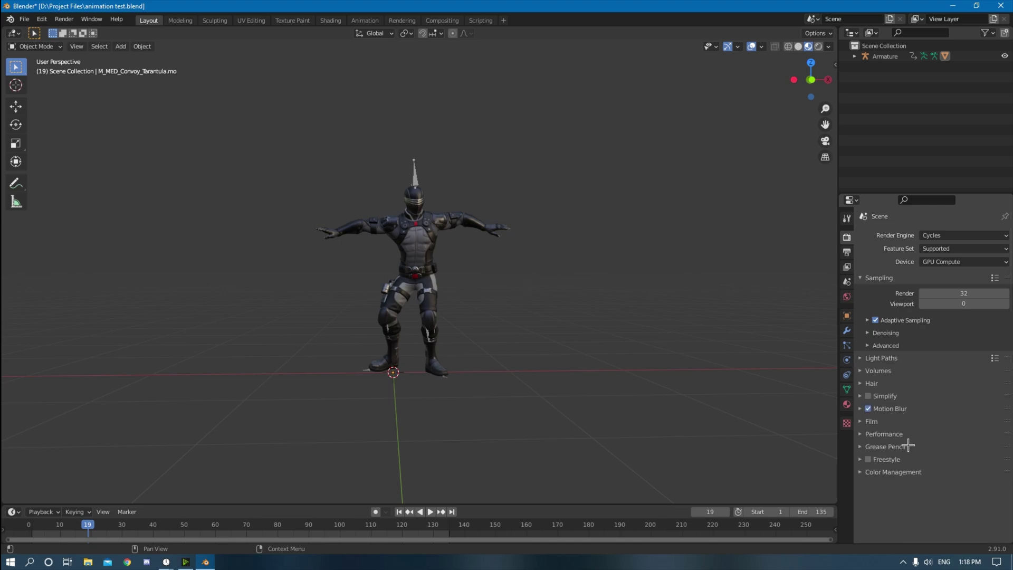
left_click(885, 434)
scroll(897, 434, "down", 6)
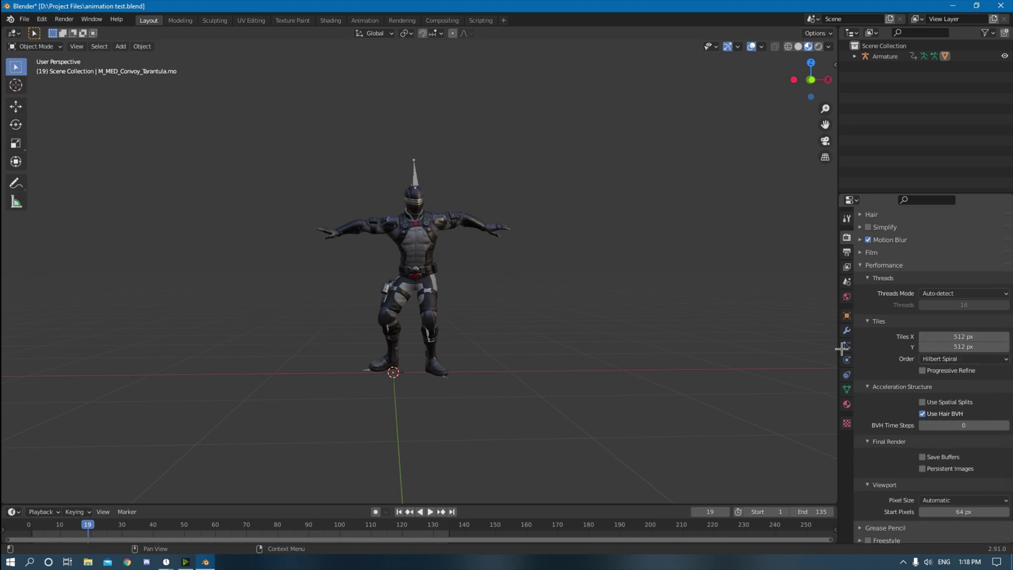
left_click(960, 337)
key("Tab")
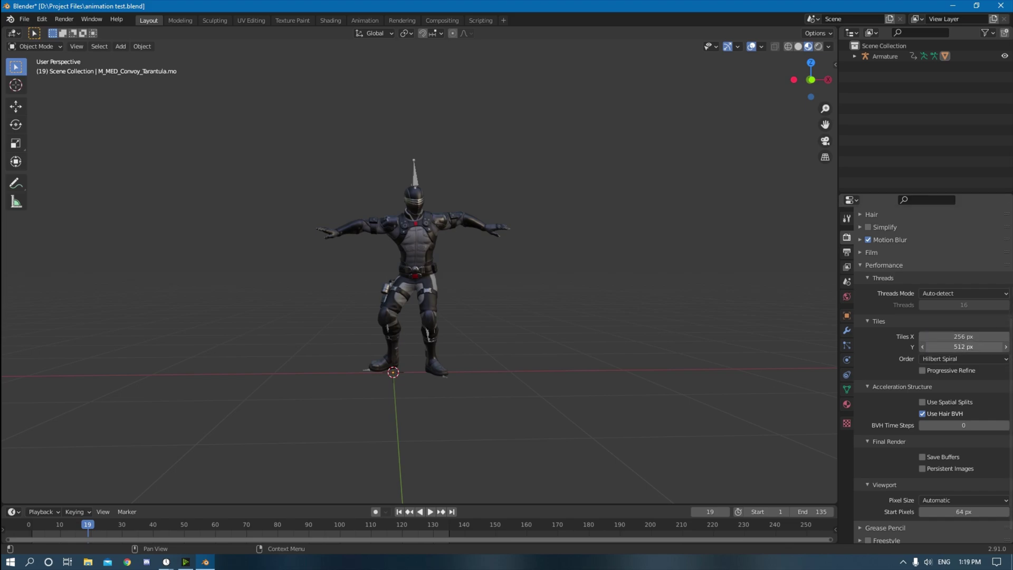
type("256")
key("Return")
left_click(901, 271)
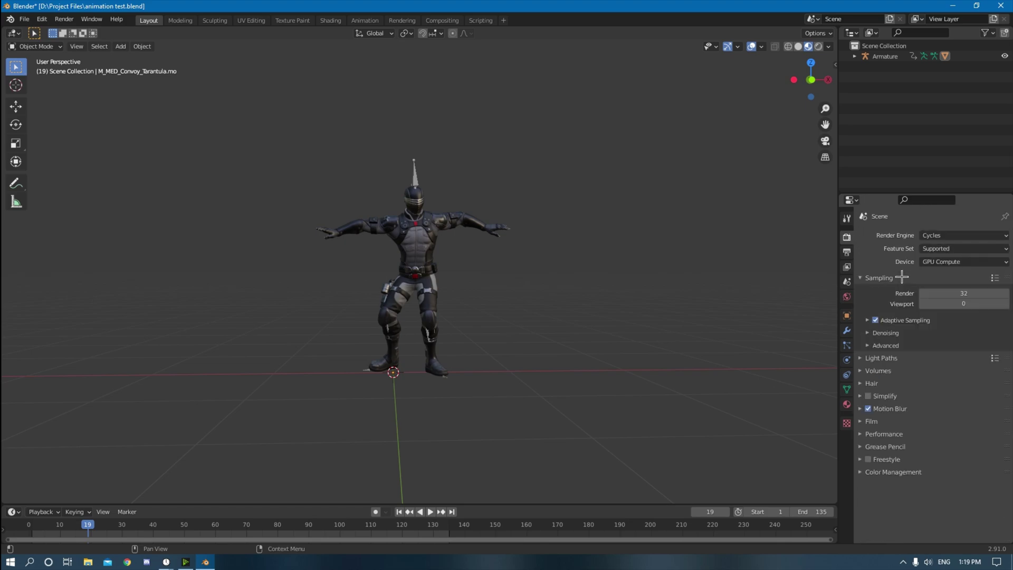
Set the Color Management look to Medium Contrast and sequencer colour space to Linear.
left_click(921, 478)
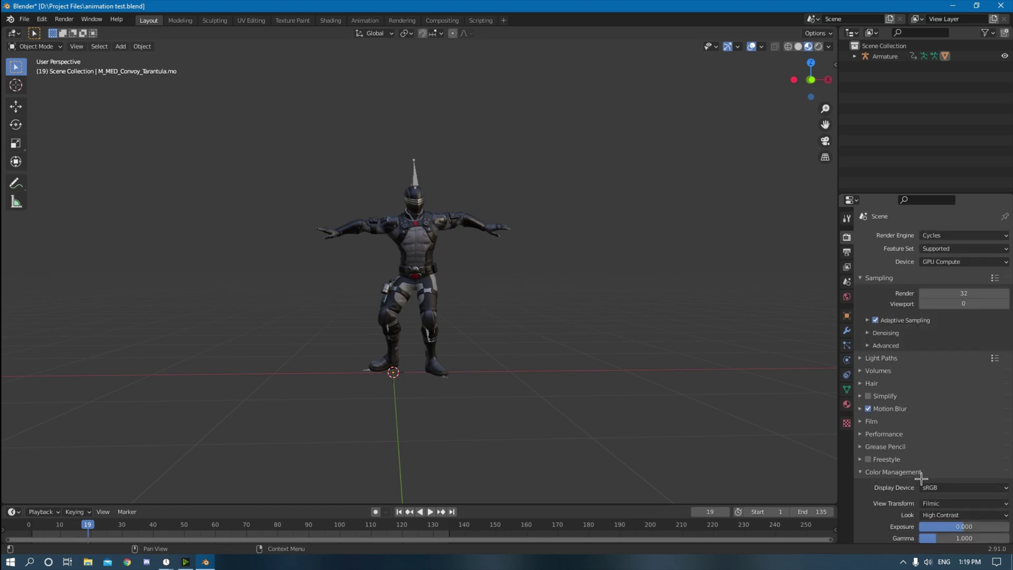
scroll(910, 417, "down", 2)
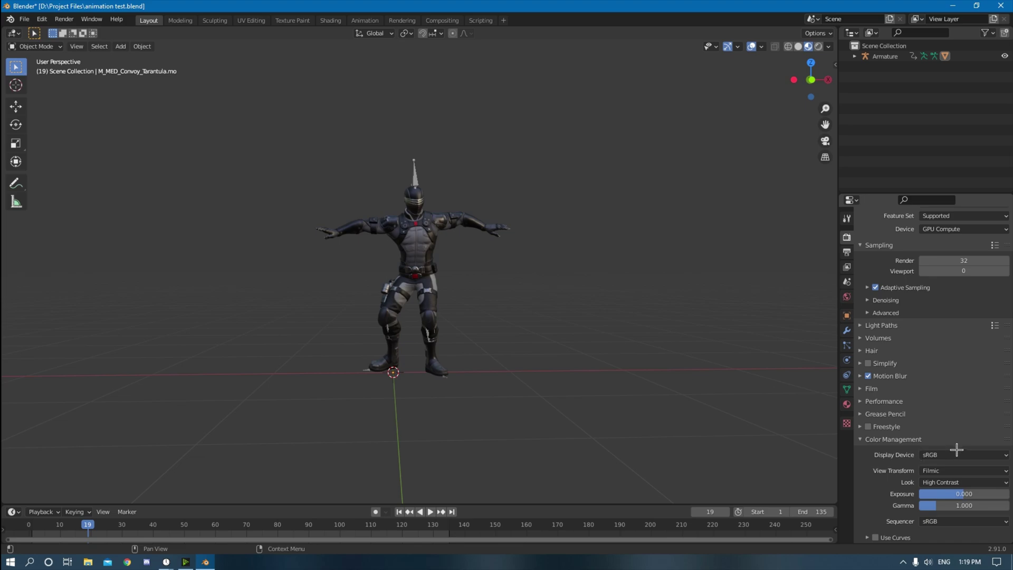
left_click(967, 484)
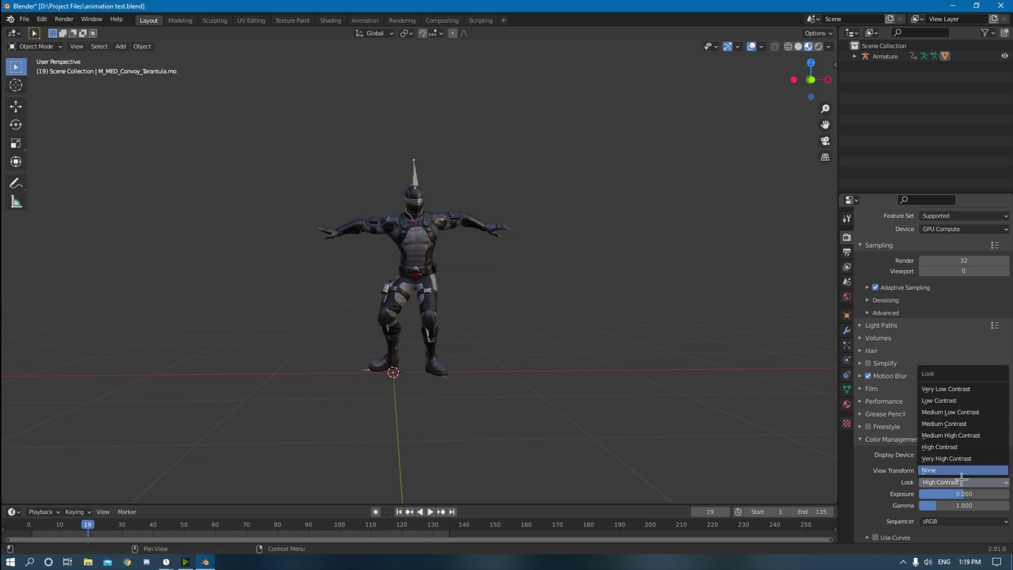
left_click(961, 435)
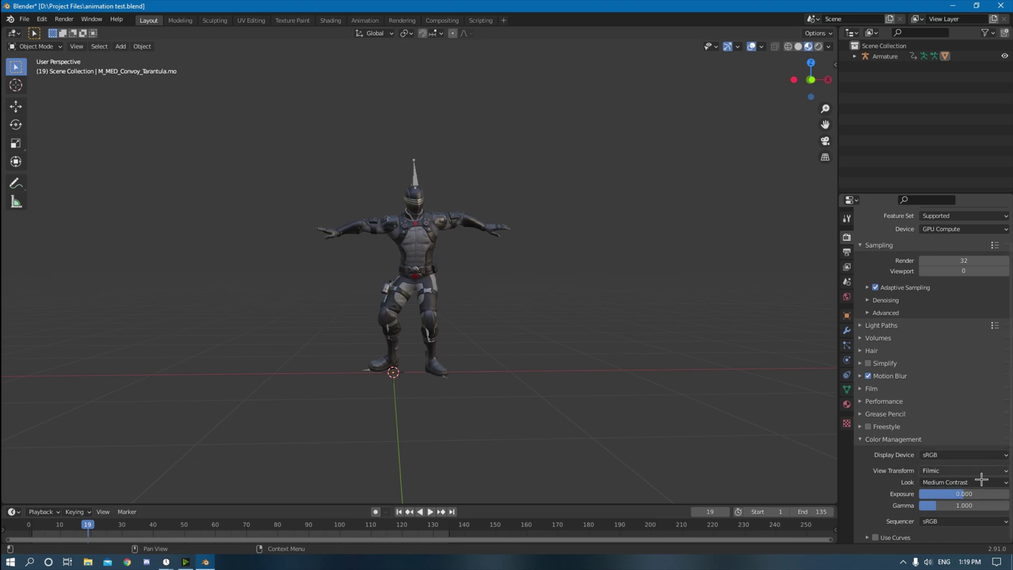
left_click(949, 521)
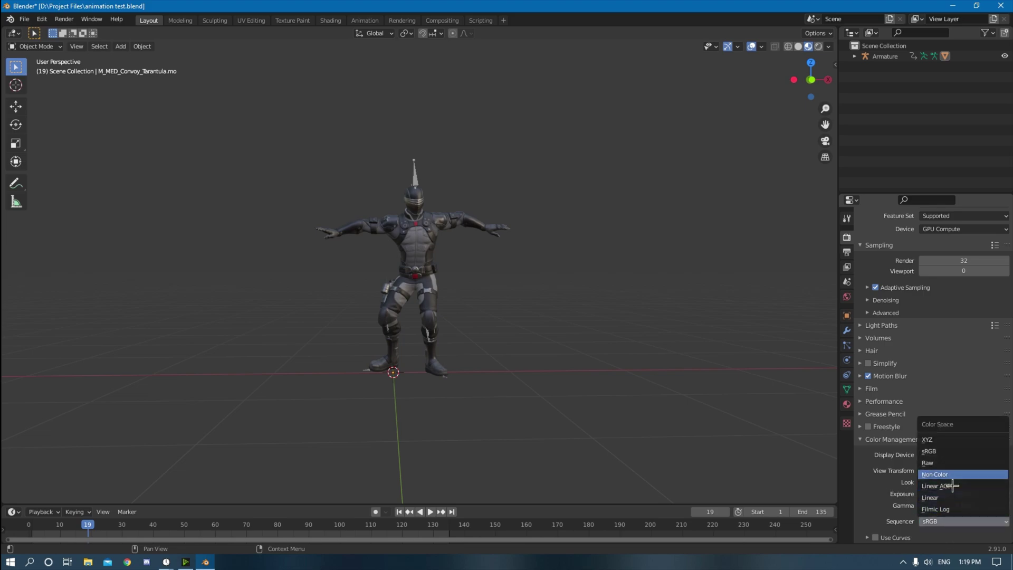
left_click(948, 504)
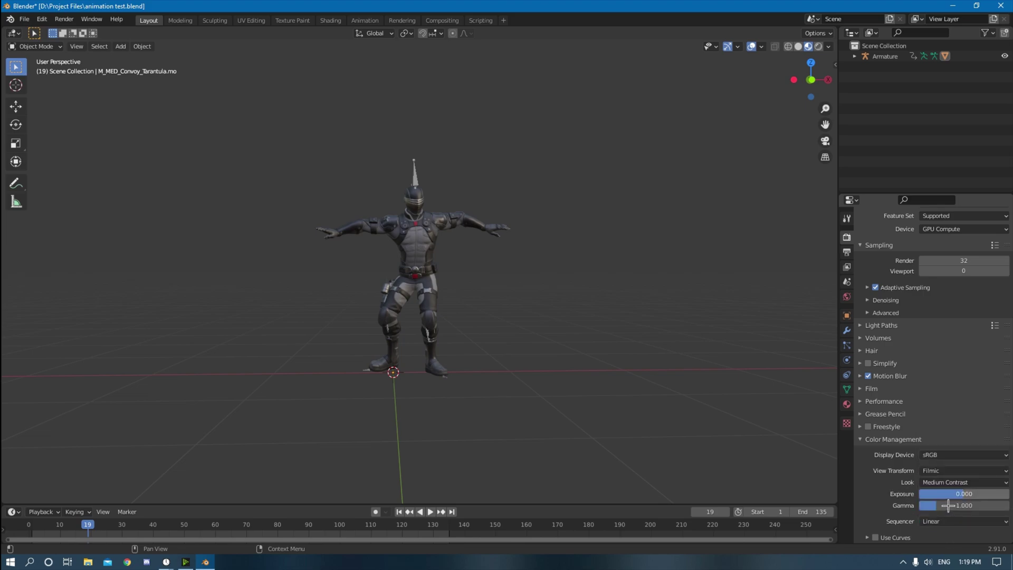
left_click(905, 440)
Show the Film settings and preview the character in Rendered shading.
left_click(892, 421)
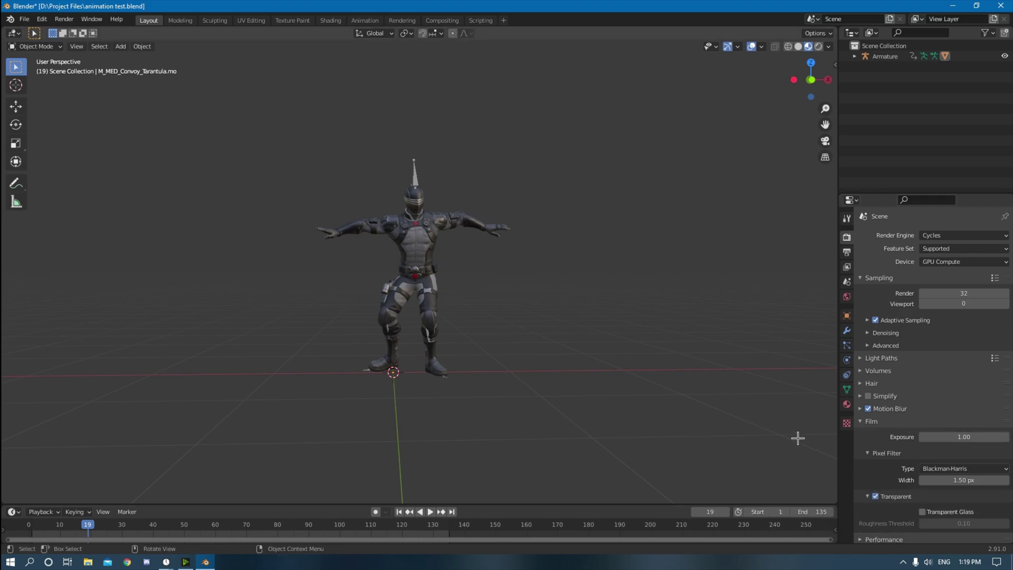
left_click(818, 46)
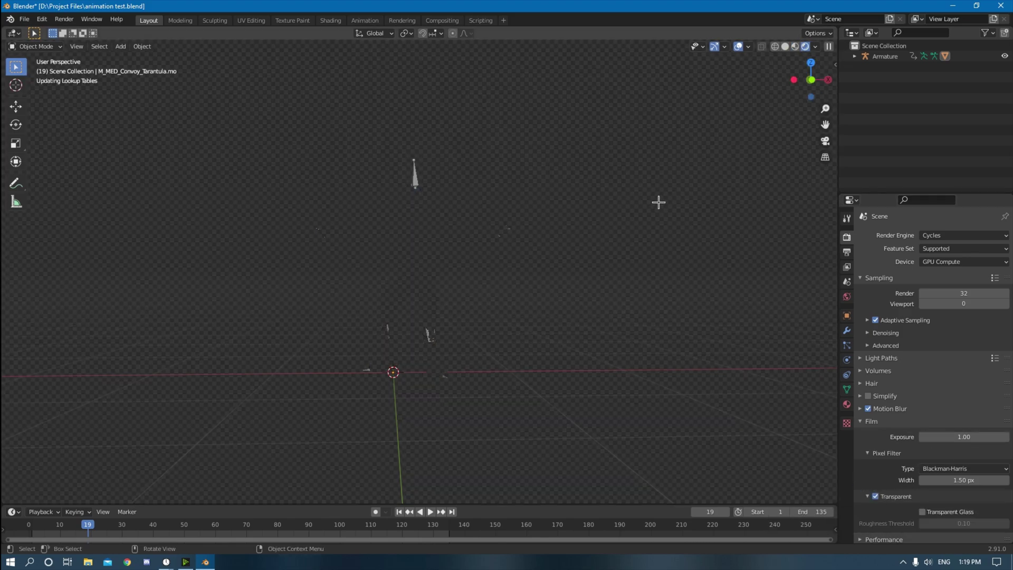
middle_click_drag(653, 203, 613, 242)
scroll(613, 242, "up", 3)
scroll(613, 242, "down", 1)
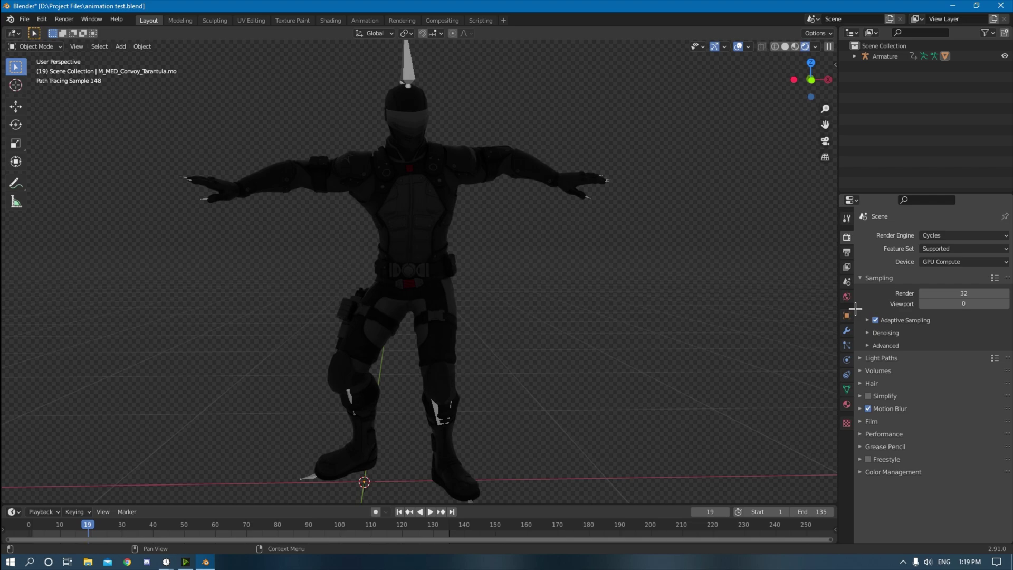
In the Shading workspace, show World nodes and delete the background nodes.
left_click(331, 20)
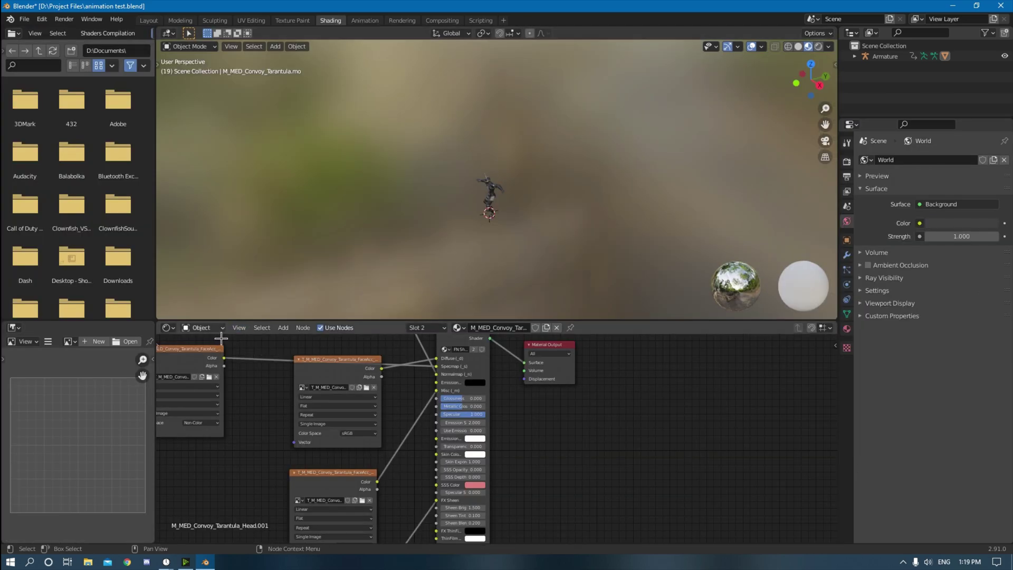
left_click(203, 328)
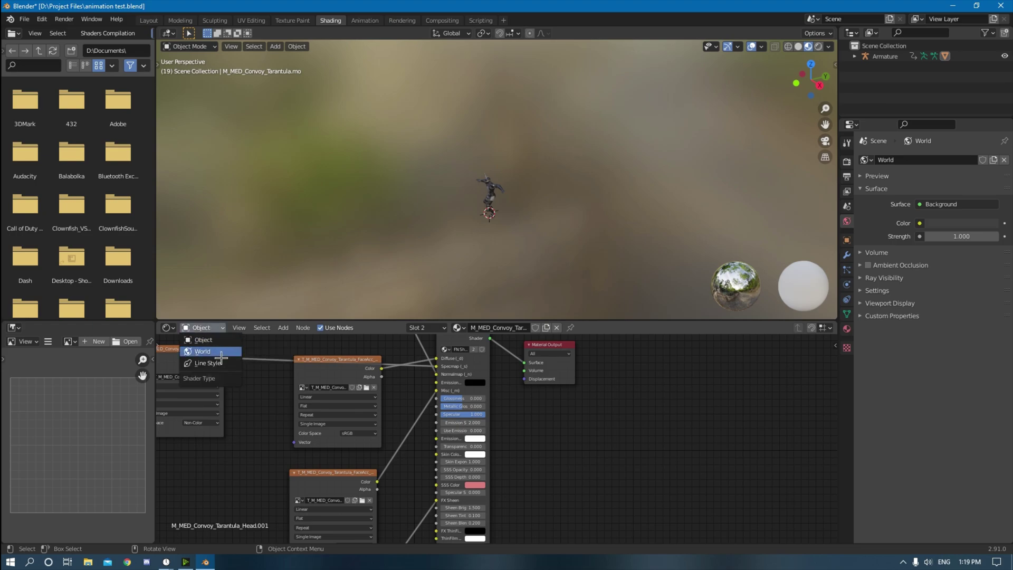
left_click(211, 352)
key("Home")
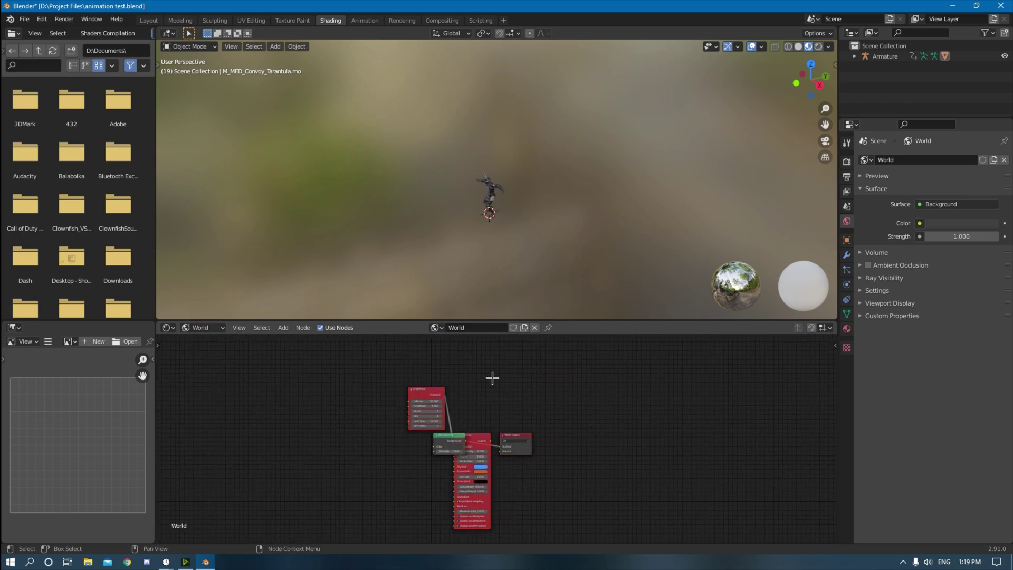
left_click_drag(493, 378, 429, 485)
key("Delete")
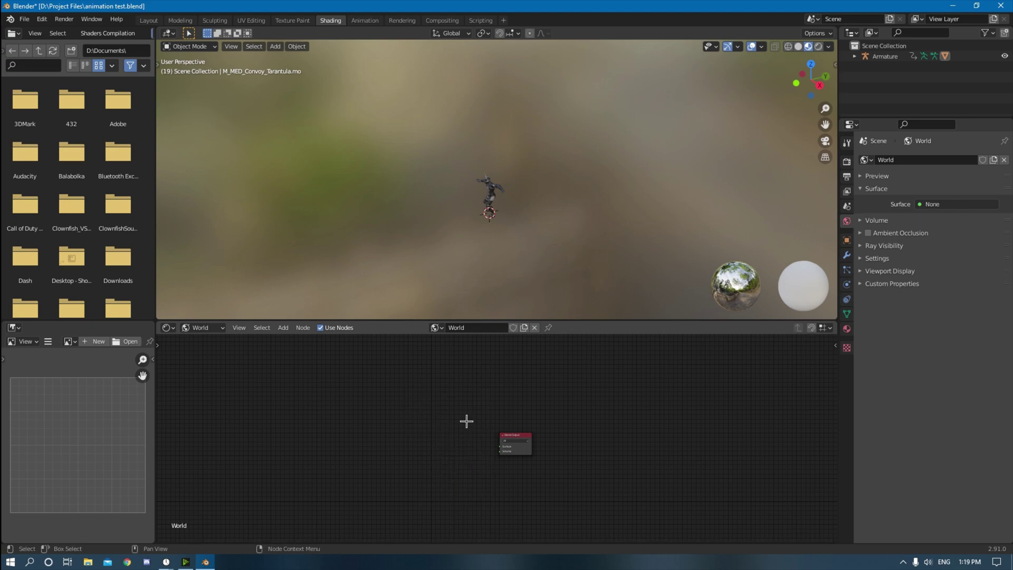
Add an Environment Texture node and connect its Color to World Output Surface.
key("shift+a")
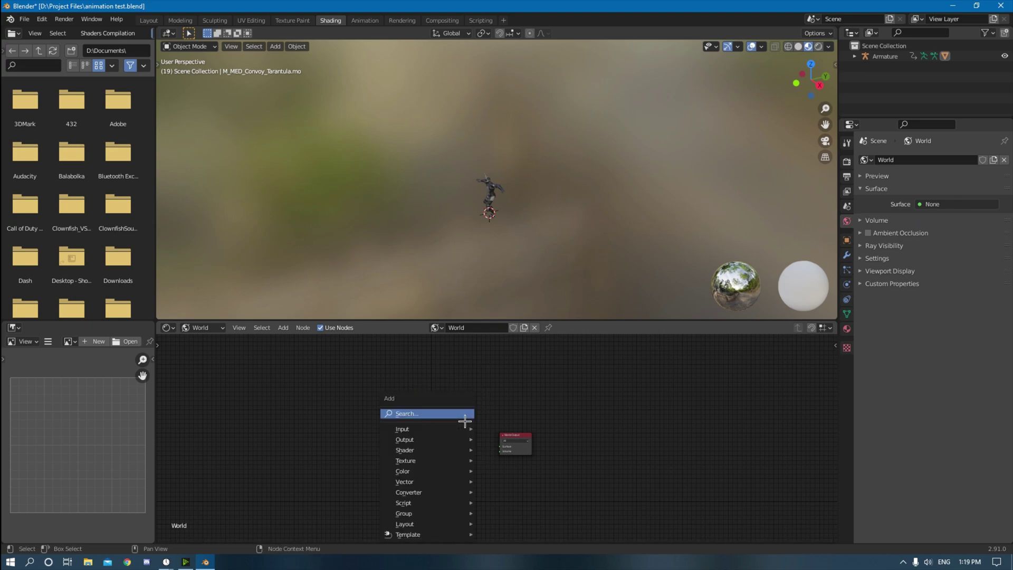
left_click(463, 417)
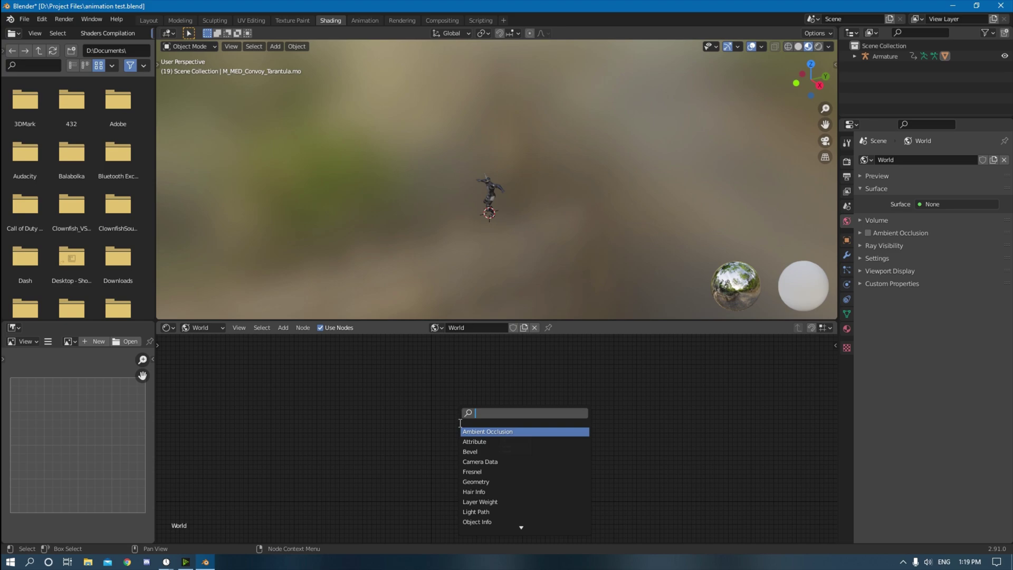
type("envi")
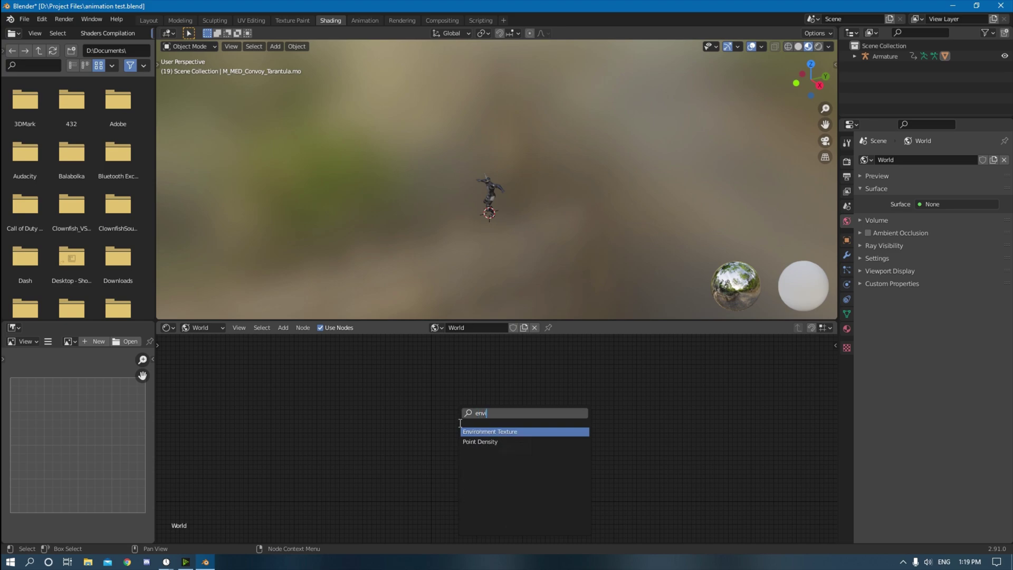
left_click(508, 436)
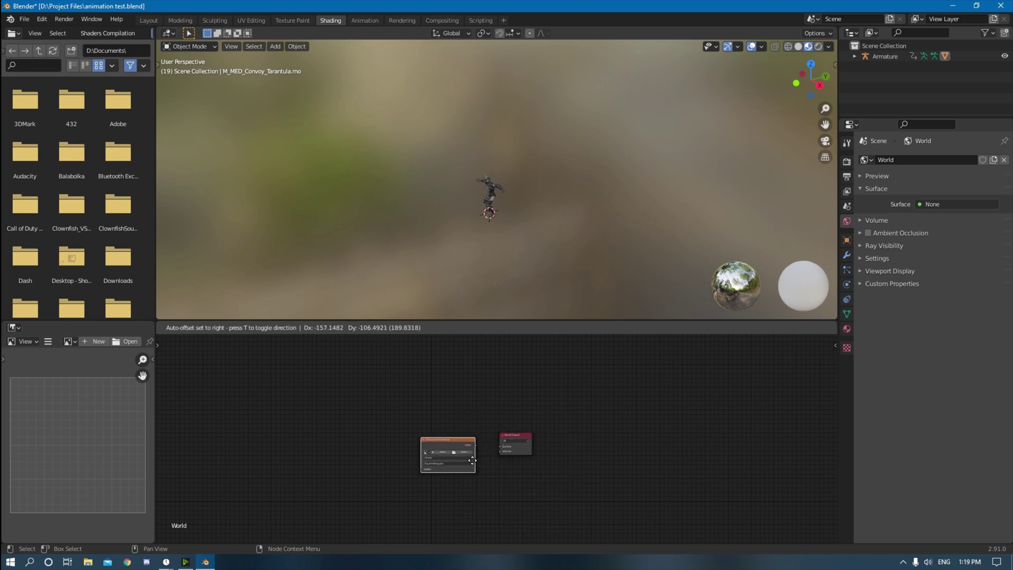
left_click(488, 447)
left_click_drag(484, 438, 518, 461)
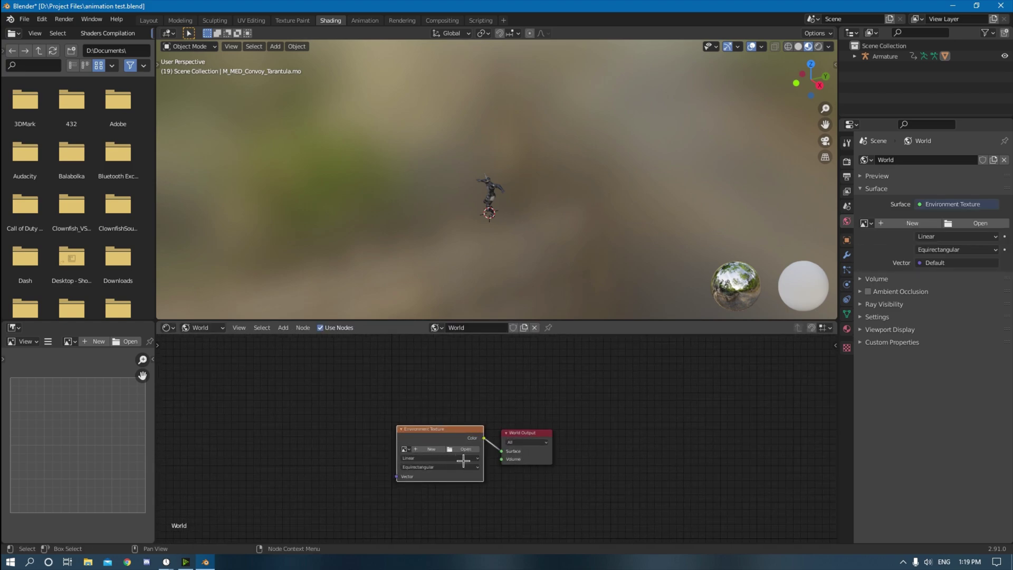
Load leadenhall_market_4k.hdr from Downloads into the Environment Texture node.
left_click(464, 449)
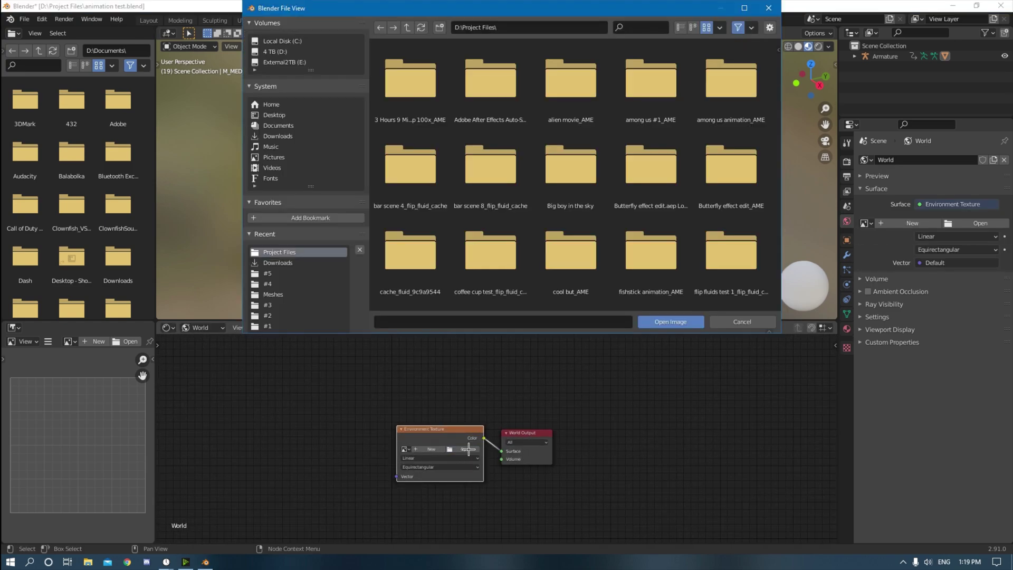
left_click(297, 136)
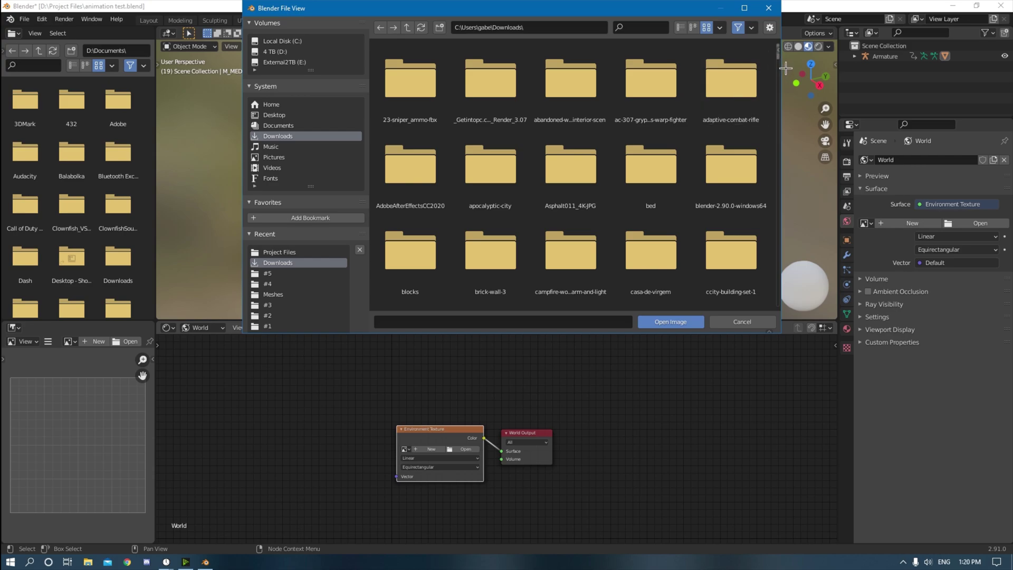
scroll(785, 68, "down", 5)
left_click_drag(784, 85, 795, 246)
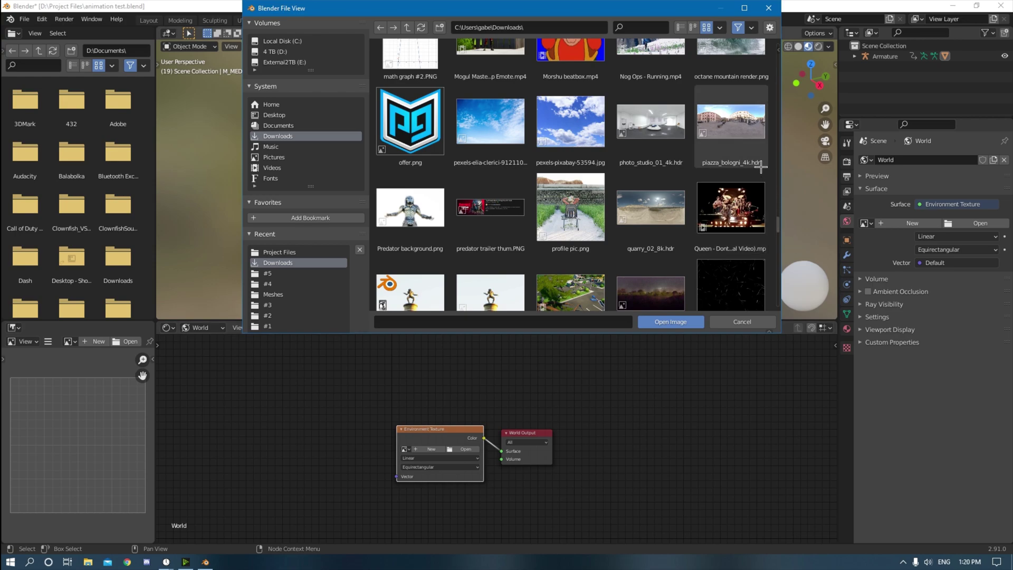
scroll(711, 197, "up", 5)
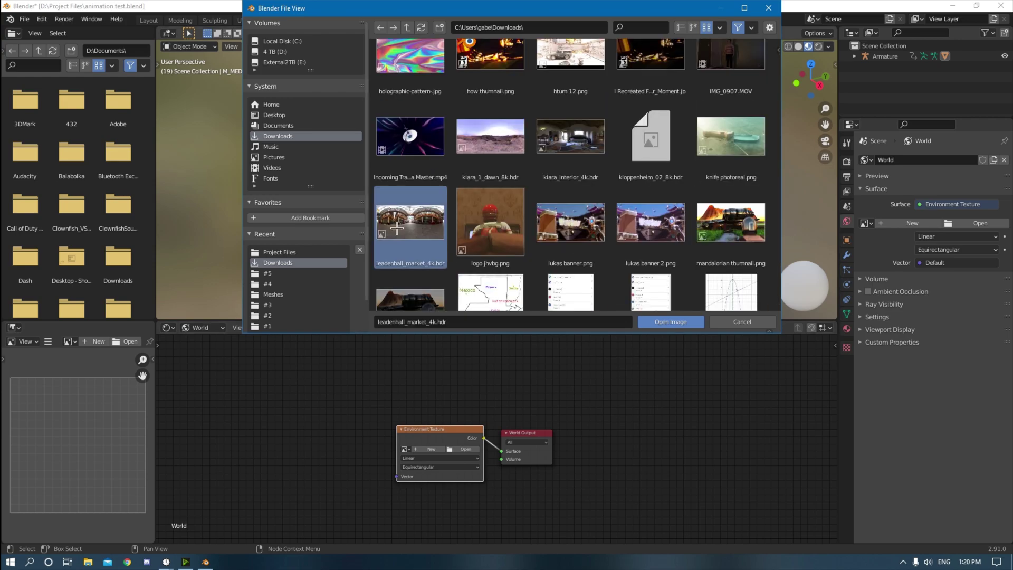
double_click(398, 228)
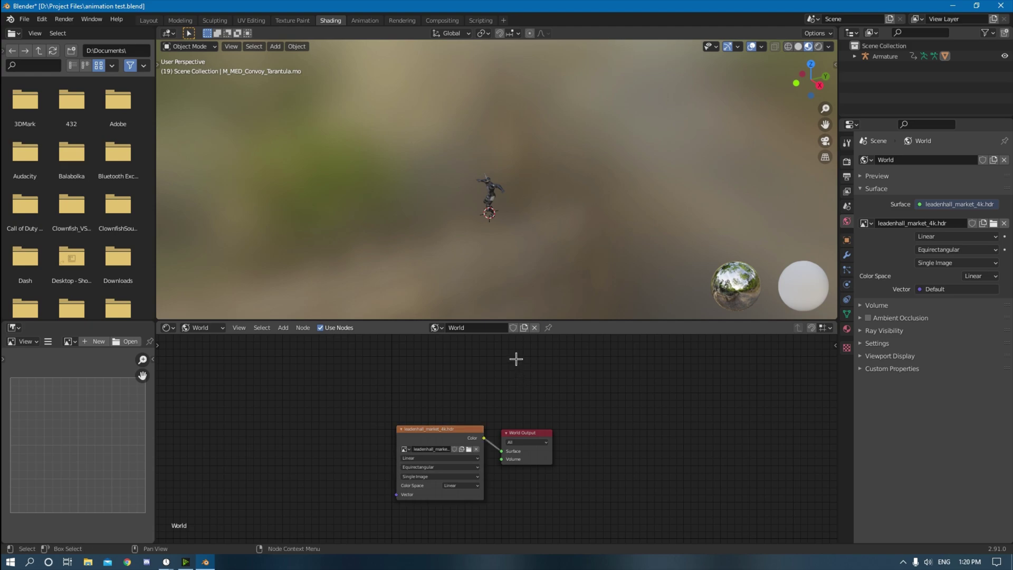
Back in Layout, set the Color Management exposure to 2.000.
left_click(149, 20)
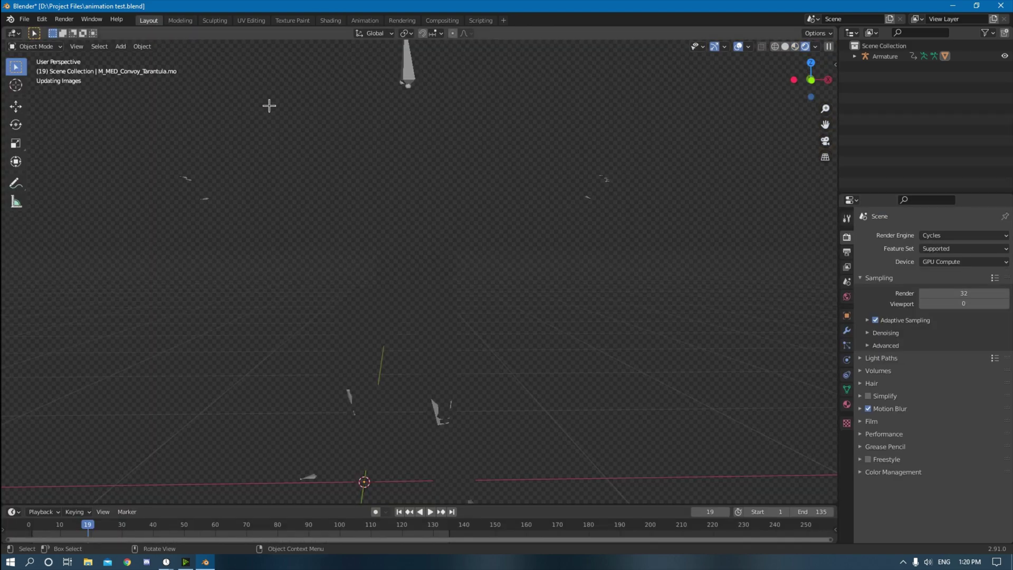
scroll(550, 228, "down", 2)
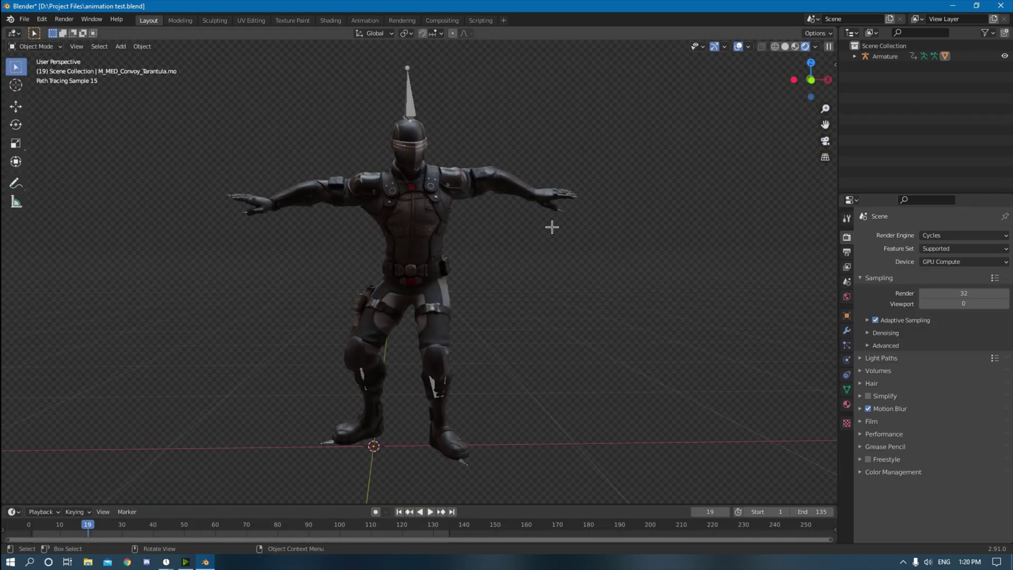
left_click(935, 473)
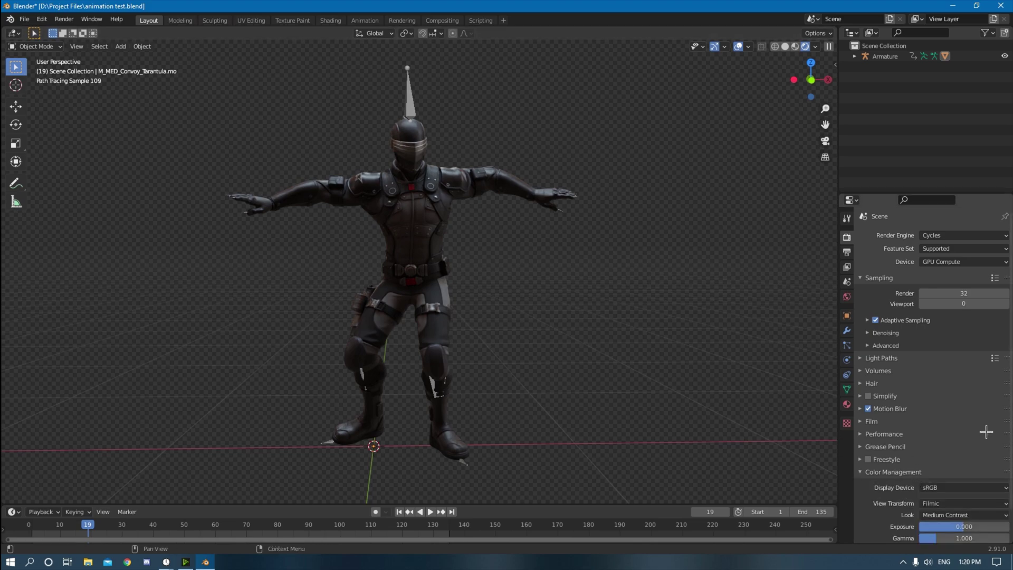
scroll(986, 431, "down", 2)
mouse_move(964, 494)
left_mouse_down()
mouse_move(979, 494)
mouse_move(964, 493)
left_mouse_up()
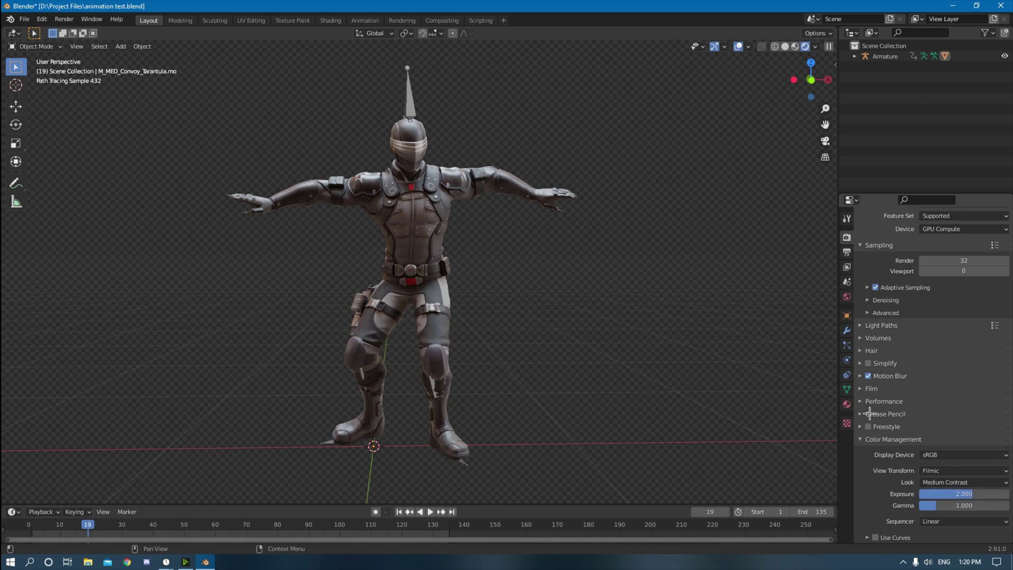
middle_click_drag(649, 295, 588, 287)
Replay the animation from frame 1, save the file, and show View Layer properties.
key("space")
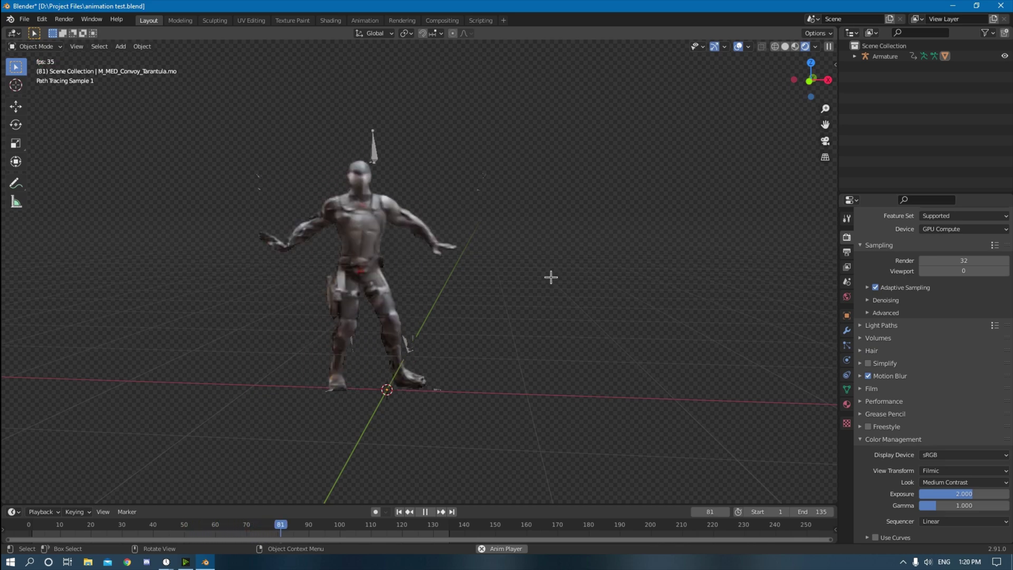
key("space")
key("space")
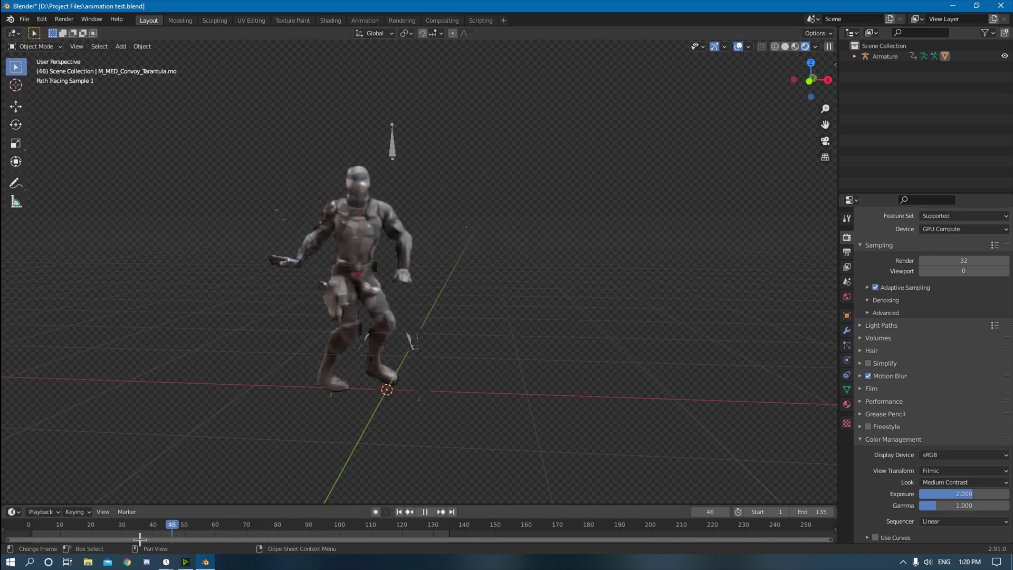
left_click(48, 542)
left_click_drag(48, 542, 32, 541)
key("space")
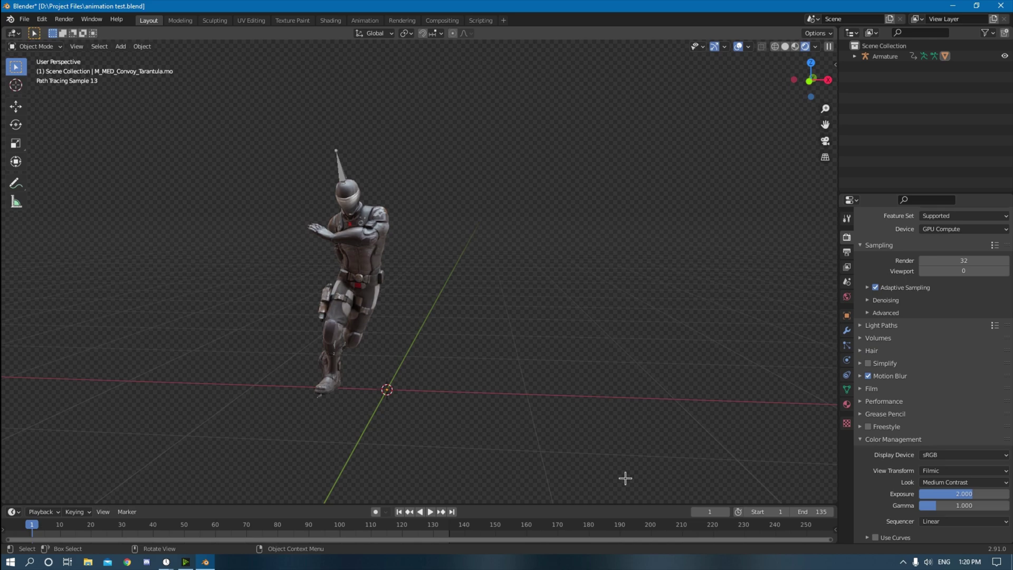
key("ctrl+s")
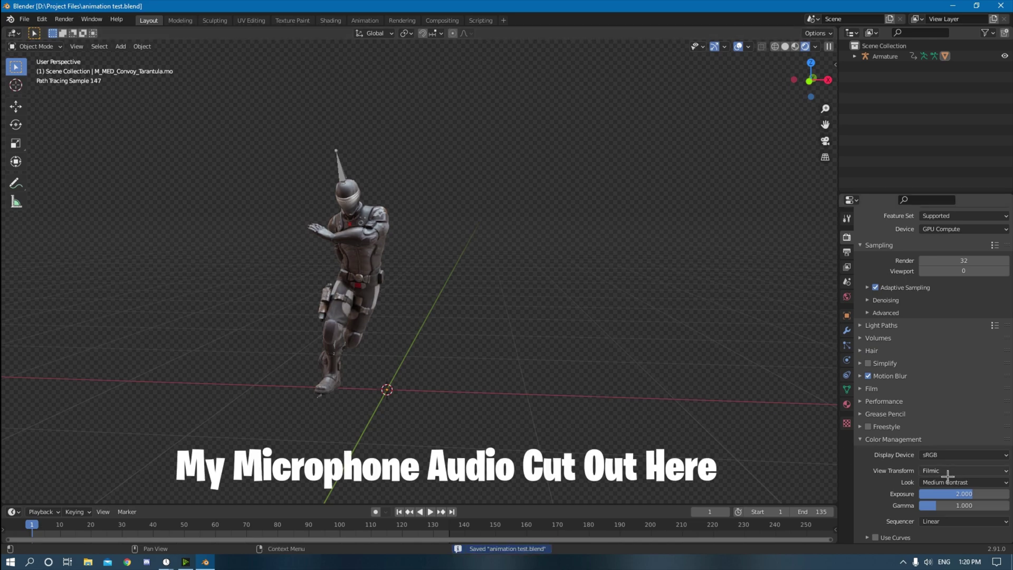
left_click(901, 442)
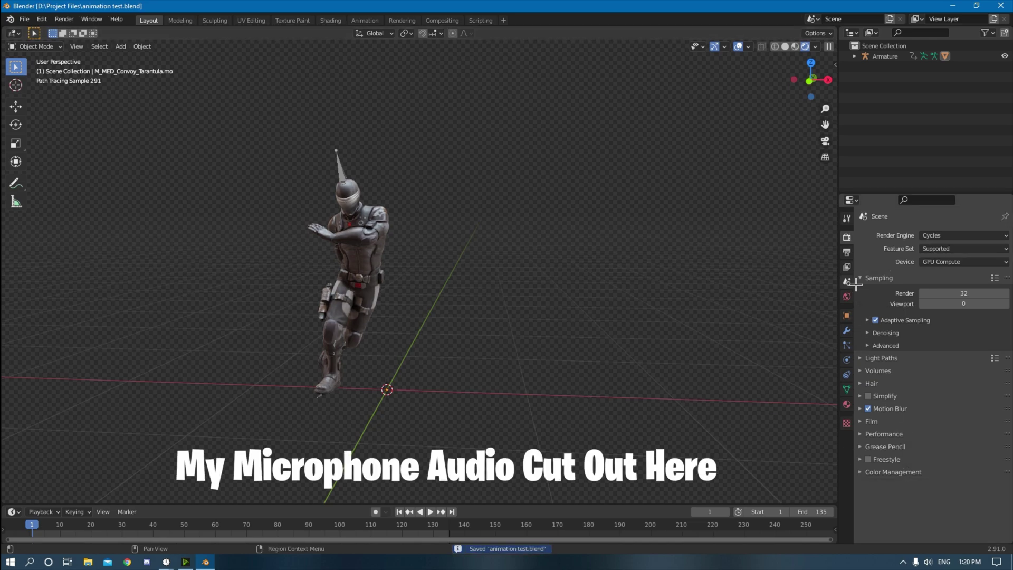
left_click(847, 267)
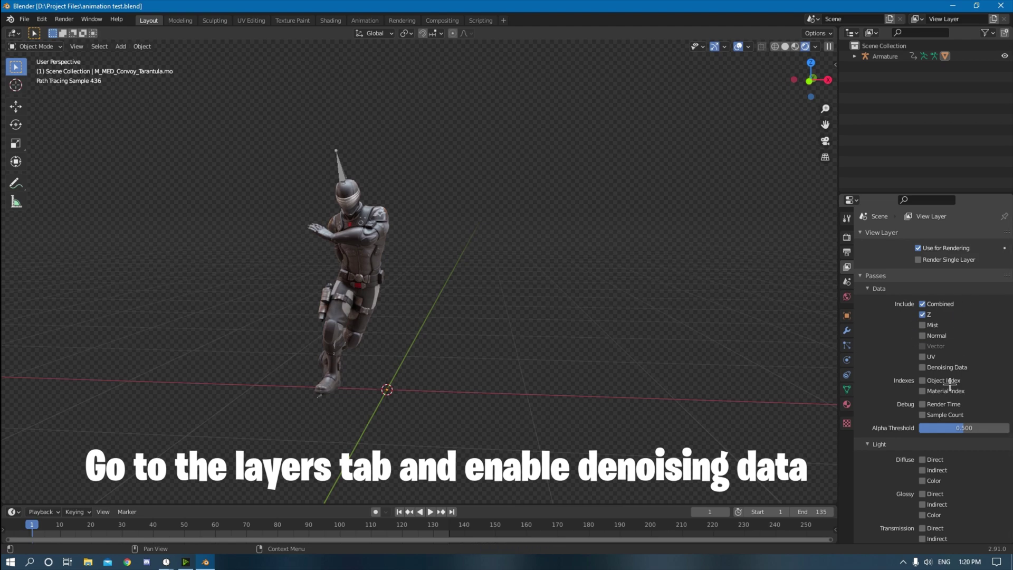
Enable the Denoising Data pass, turn on Use Nodes and OpenCL compositing, and maximize the node editor.
left_click(944, 367)
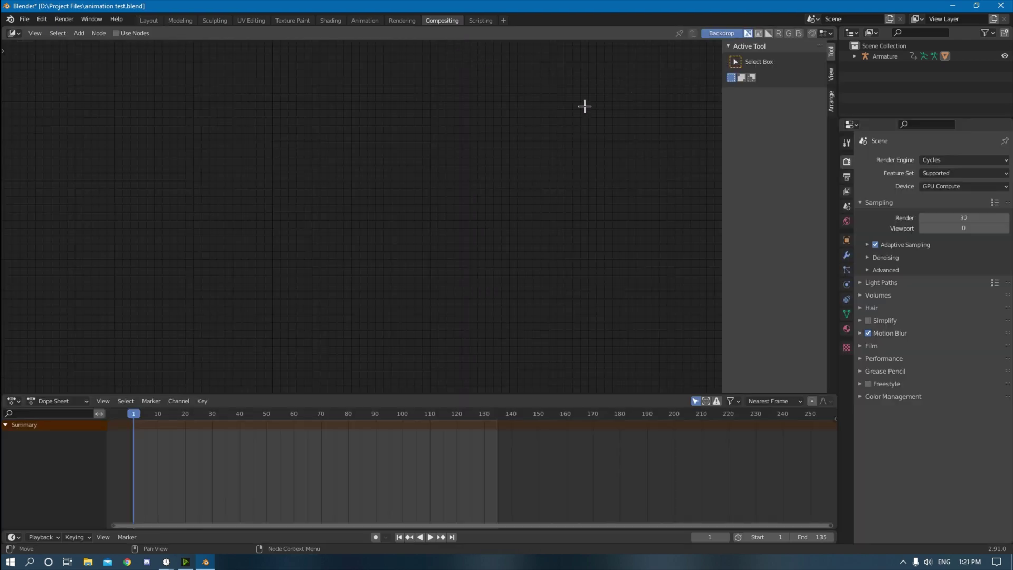
left_click(117, 33)
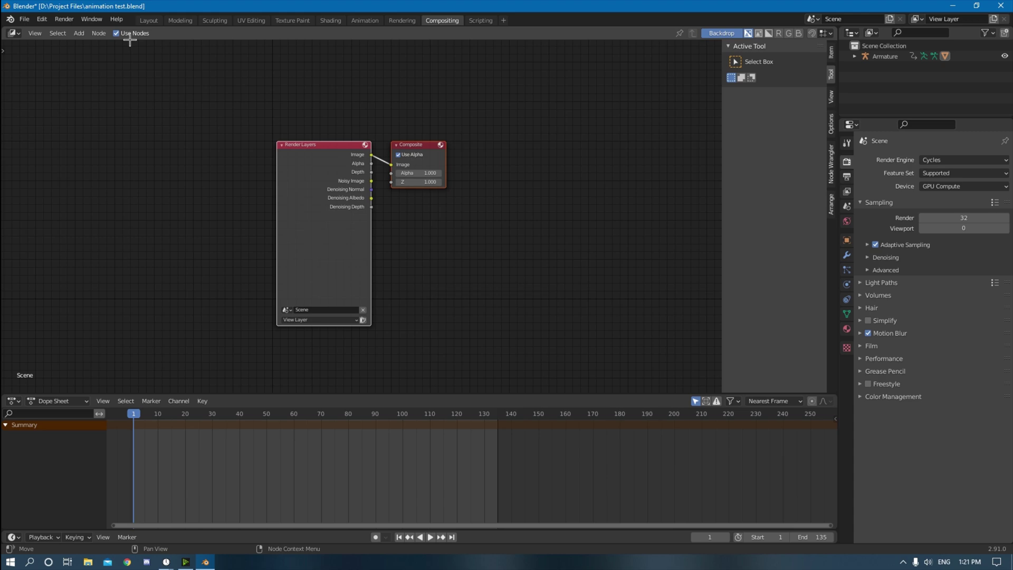
left_click(831, 125)
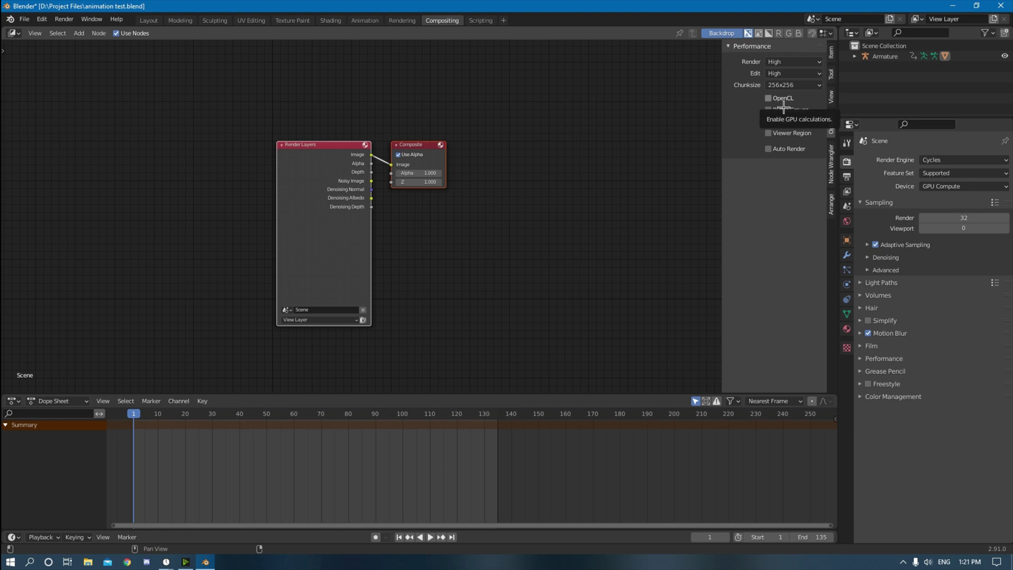
left_click(642, 107)
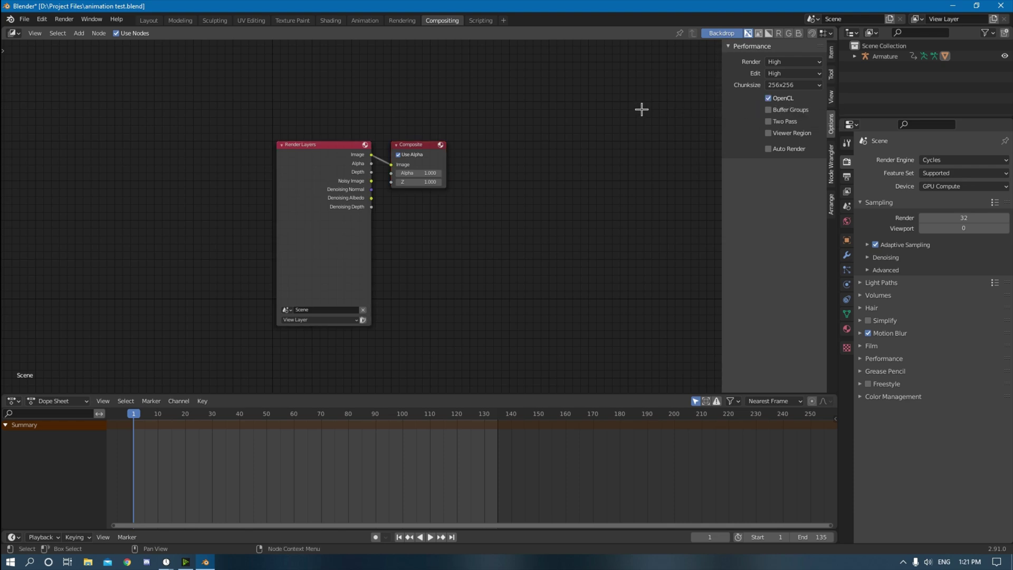
key("n")
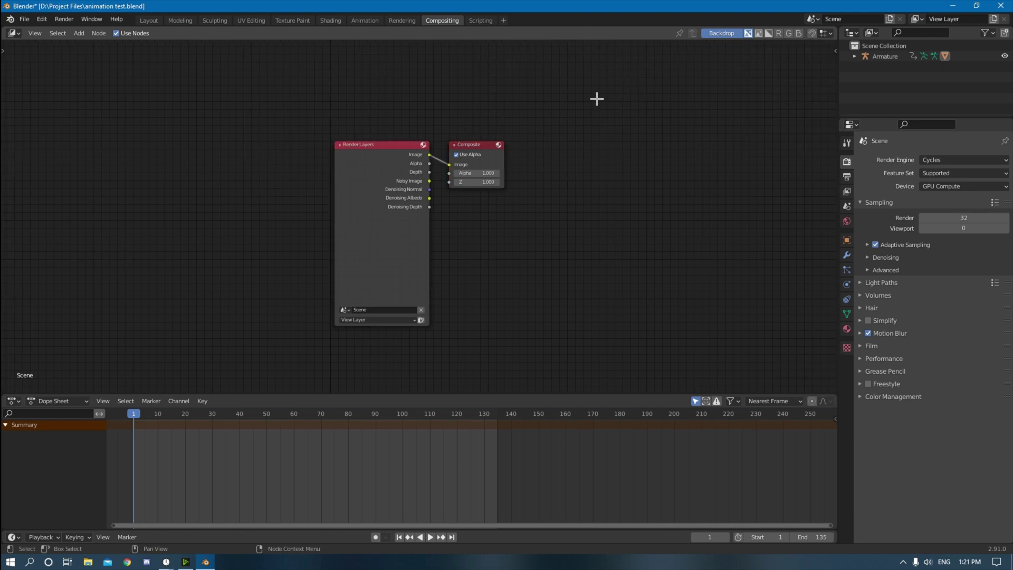
key("ctrl+space")
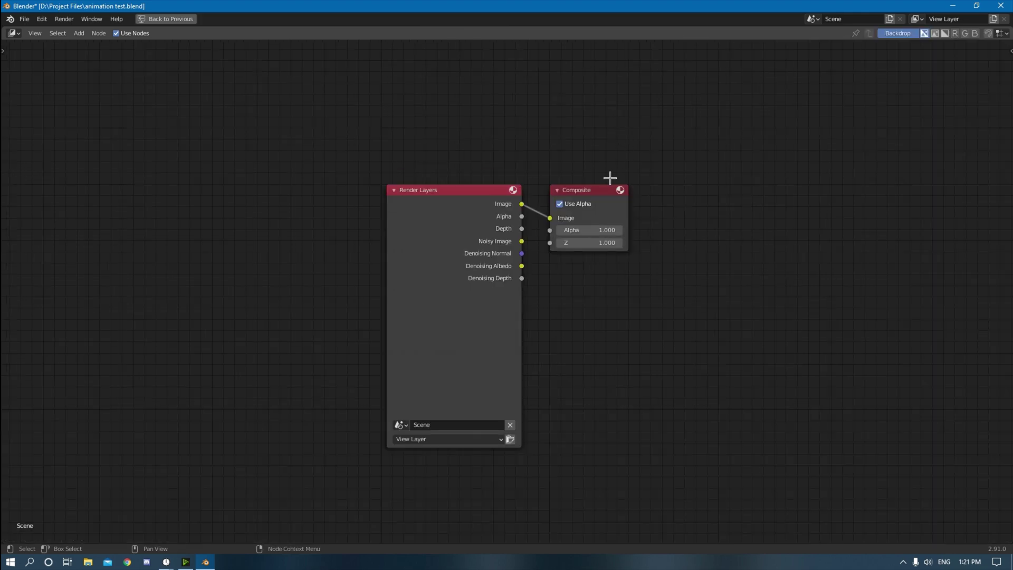
Spread the Render Layers and Composite nodes apart, keeping alpha enabled on the Composite output.
left_click(578, 209)
left_click(587, 207)
left_click_drag(623, 199, 719, 201)
left_click_drag(492, 195, 418, 185)
left_click(607, 321)
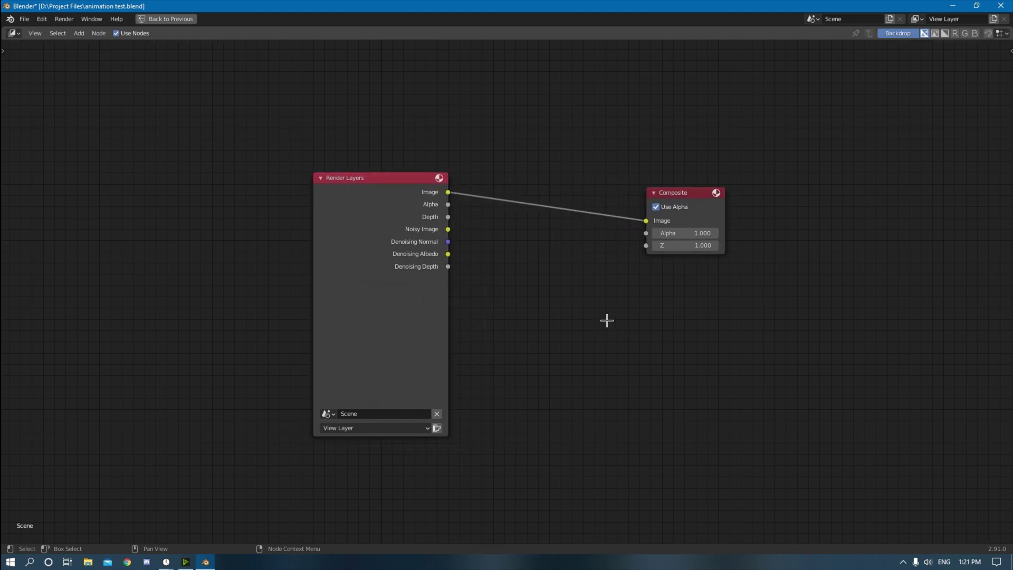
Insert a Denoise node on the link, feed it Denoising Normal and Albedo, and save.
key("shift+a")
type("s")
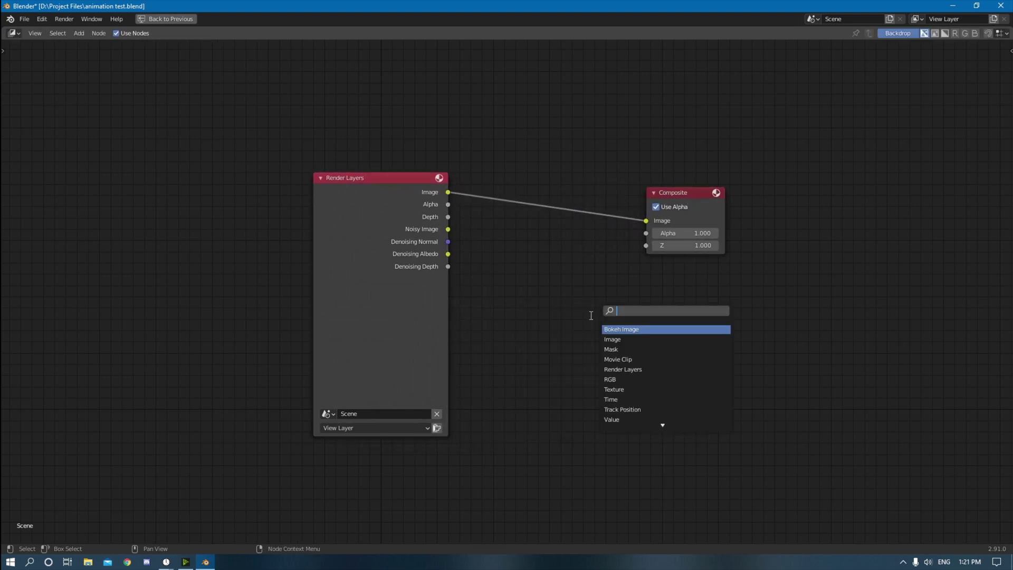
type("denoi")
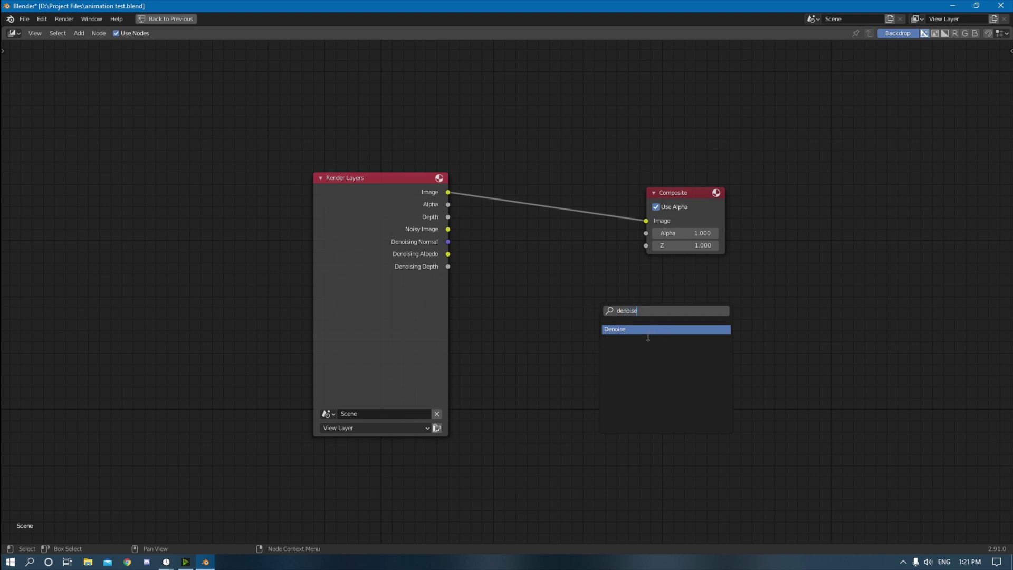
type("se")
key("Return")
left_click(533, 195)
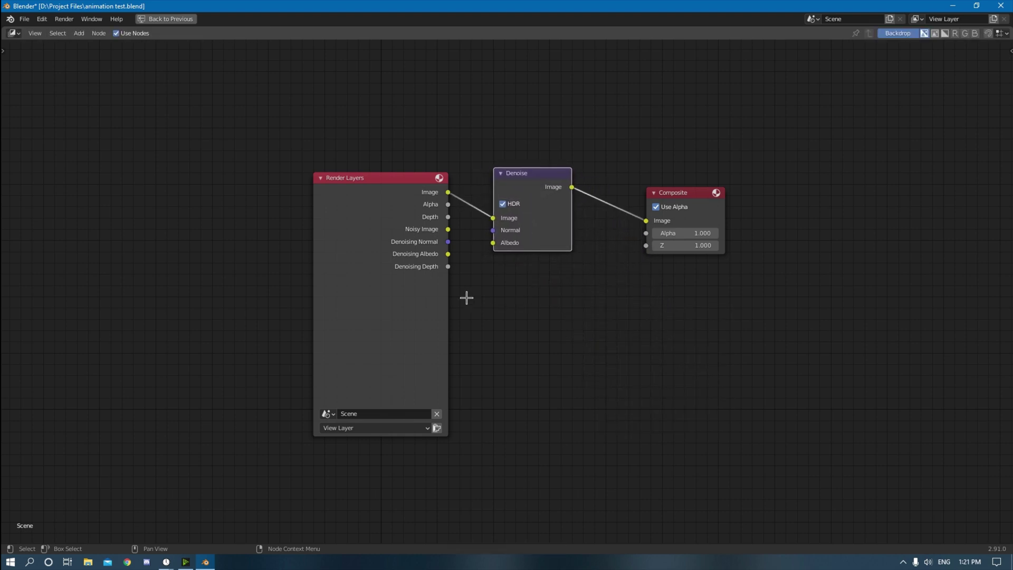
left_click_drag(452, 244, 507, 237)
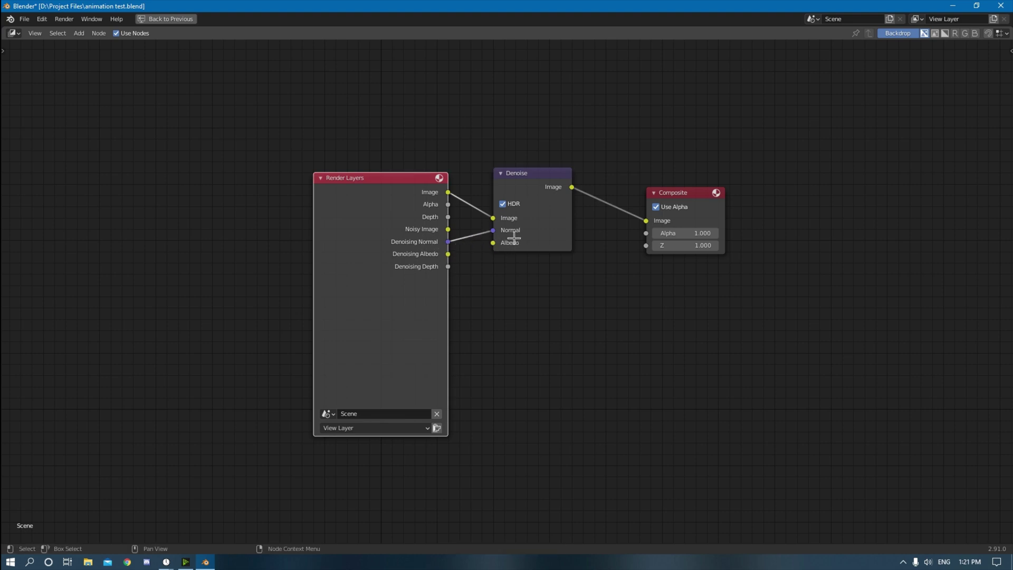
left_click_drag(448, 254, 498, 252)
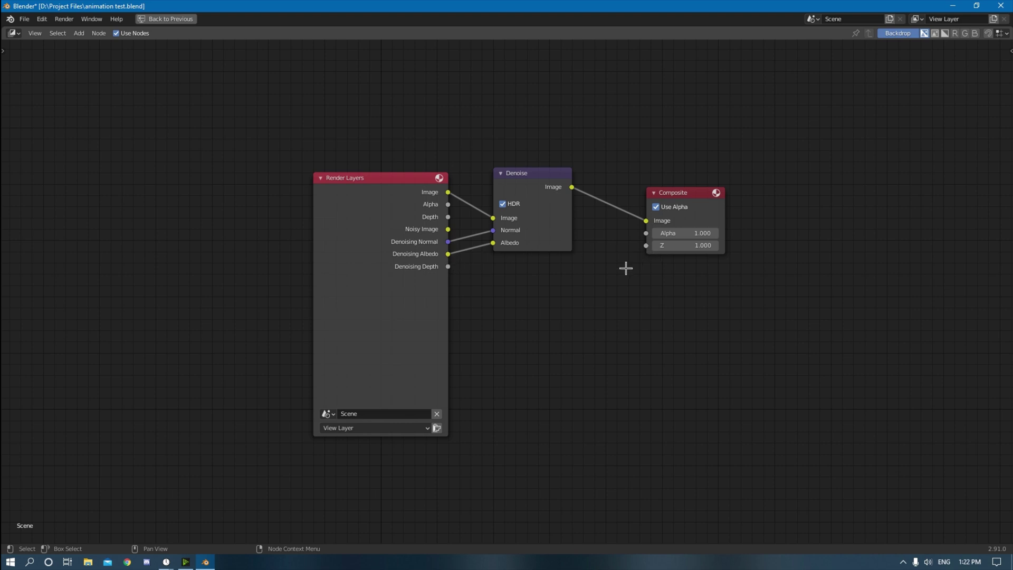
left_click_drag(667, 228, 670, 192)
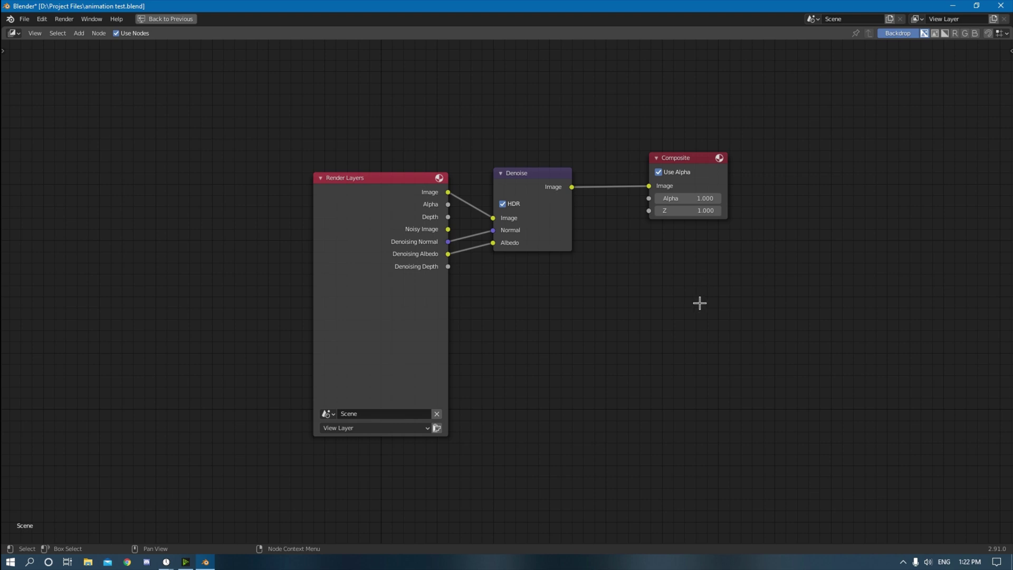
key("ctrl+s")
key("ctrl+space")
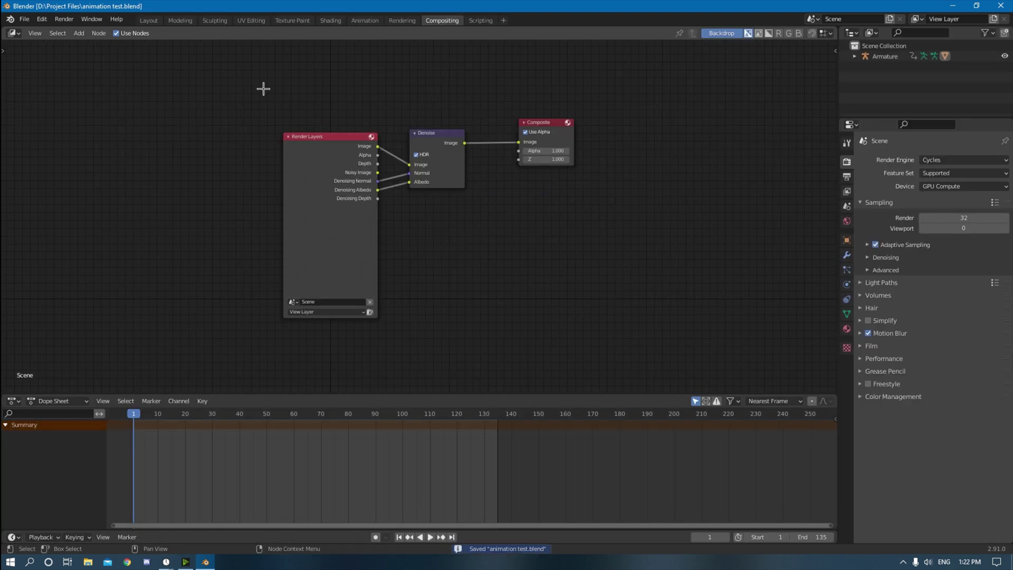
In the Layout workspace, add a camera and look through it.
left_click(148, 20)
key("shift+a")
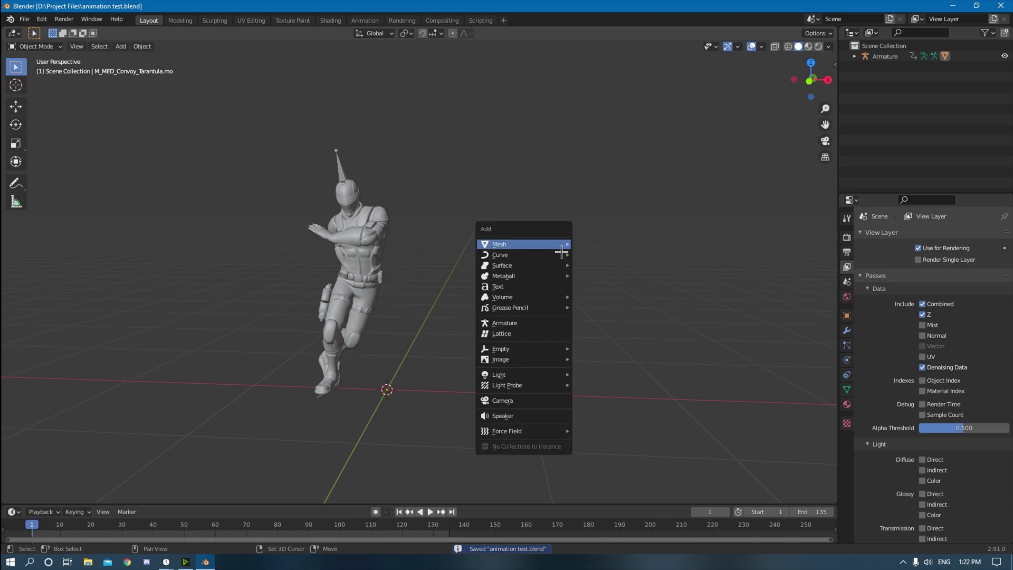
left_click(531, 409)
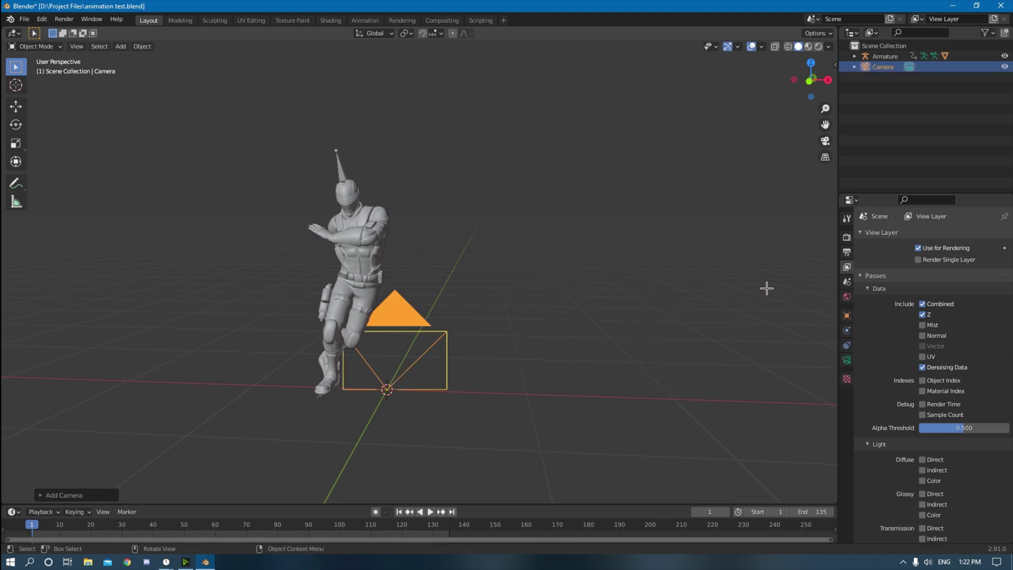
key("KP_0")
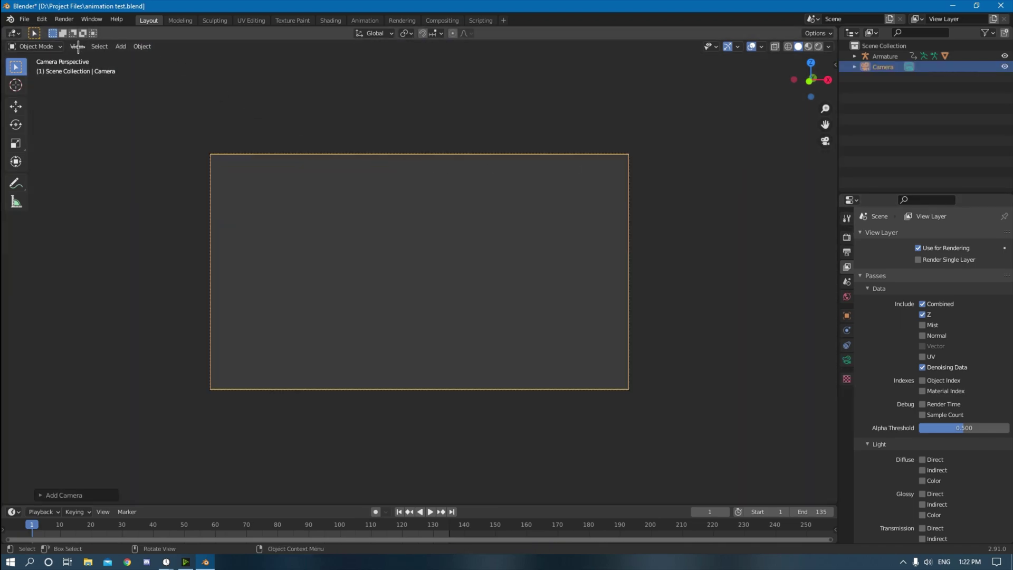
Use Walk Navigation to back the camera away from the character until it fits the frame.
left_click(78, 46)
left_click(99, 47)
left_click(77, 46)
mouse_move(108, 181)
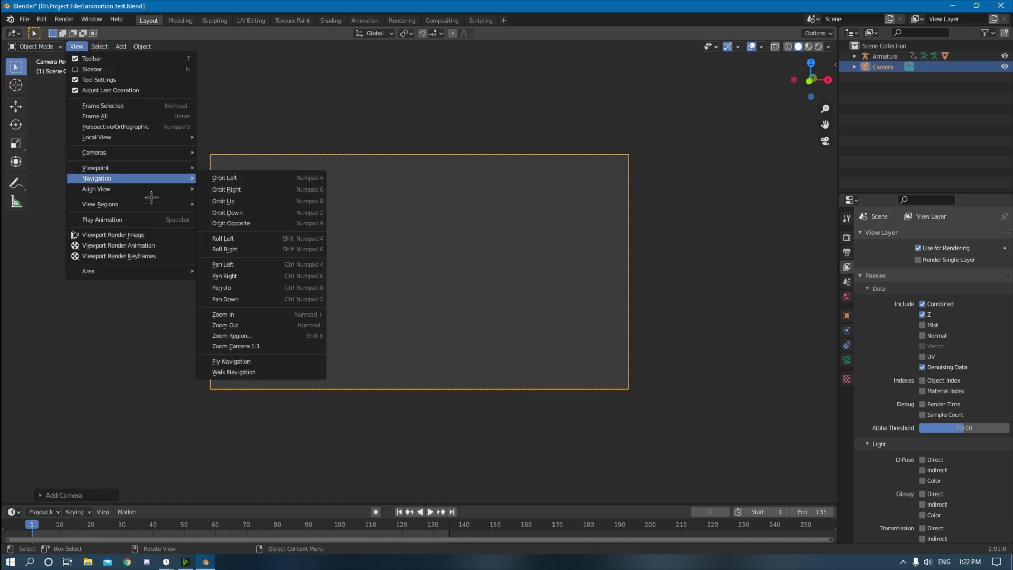
left_click(233, 372)
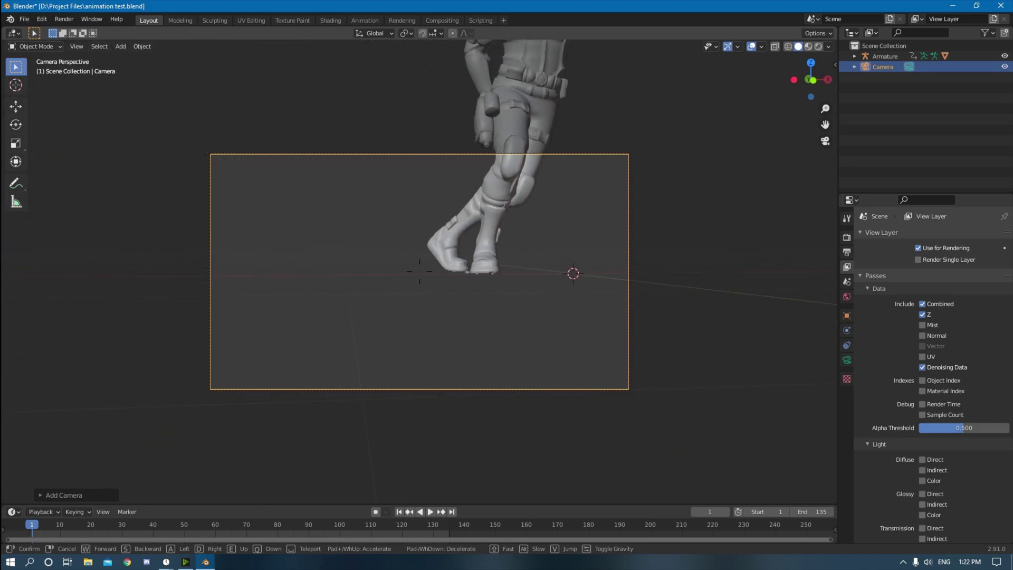
key("s")
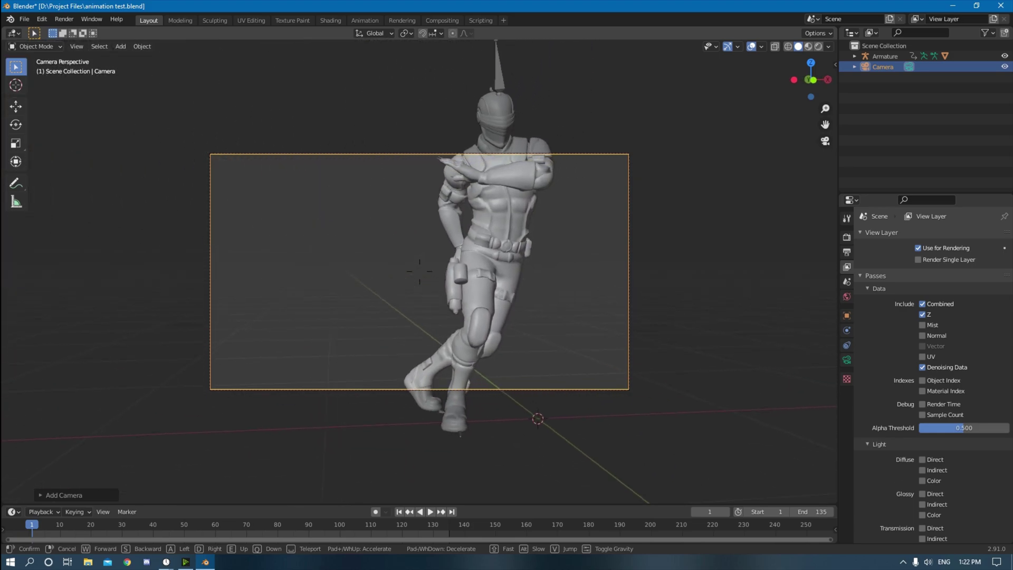
key("s")
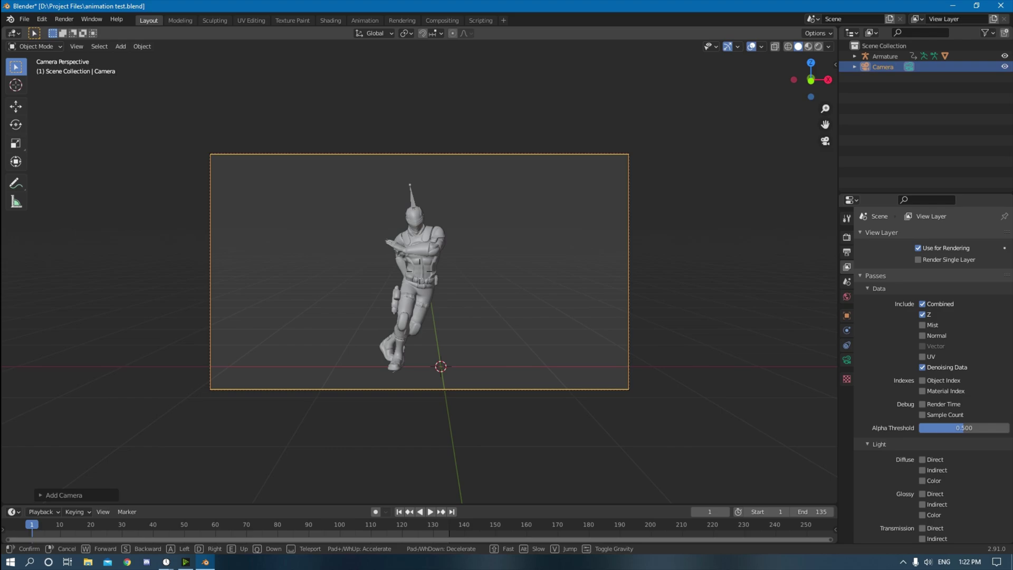
left_click(437, 274)
Play the animation to check framing, then refine the camera position with Walk Navigation.
key("space")
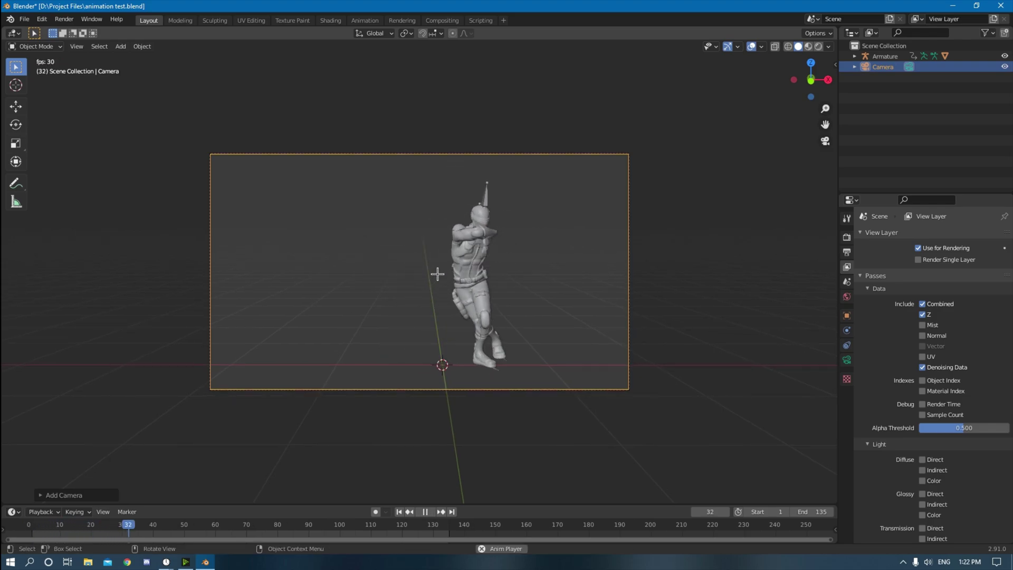
key("space")
left_click(76, 46)
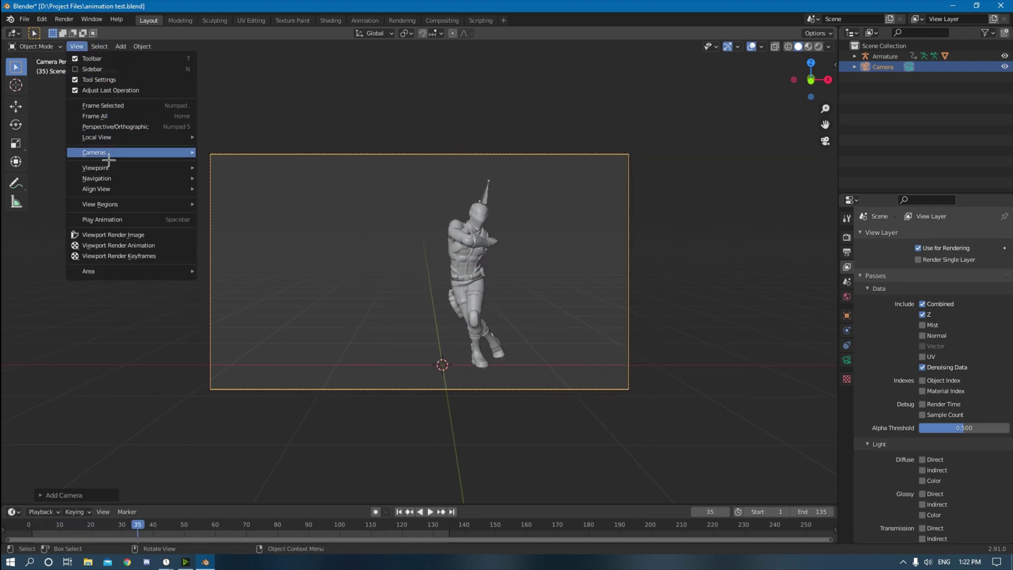
mouse_move(93, 179)
left_click(233, 372)
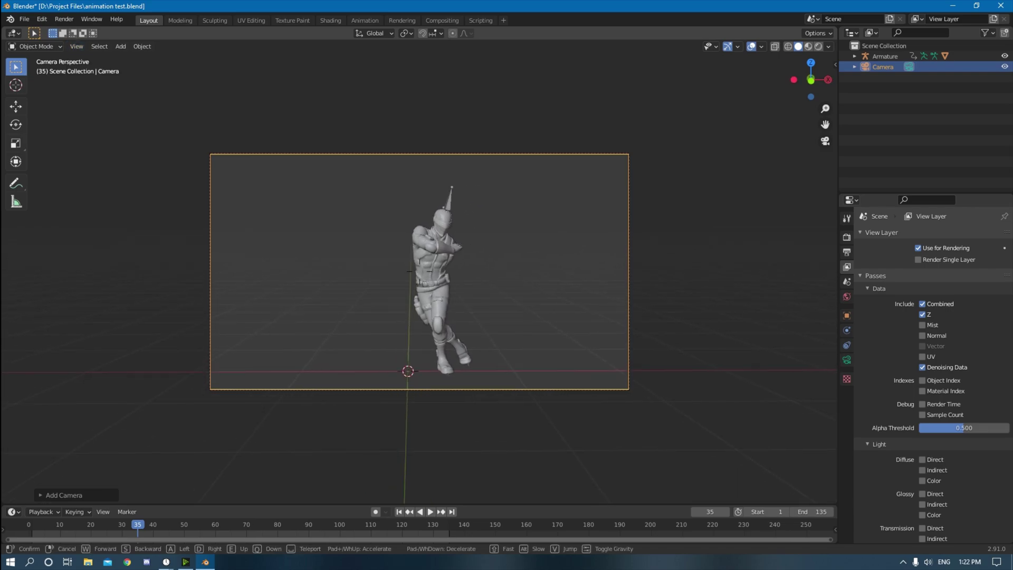
left_click(419, 271)
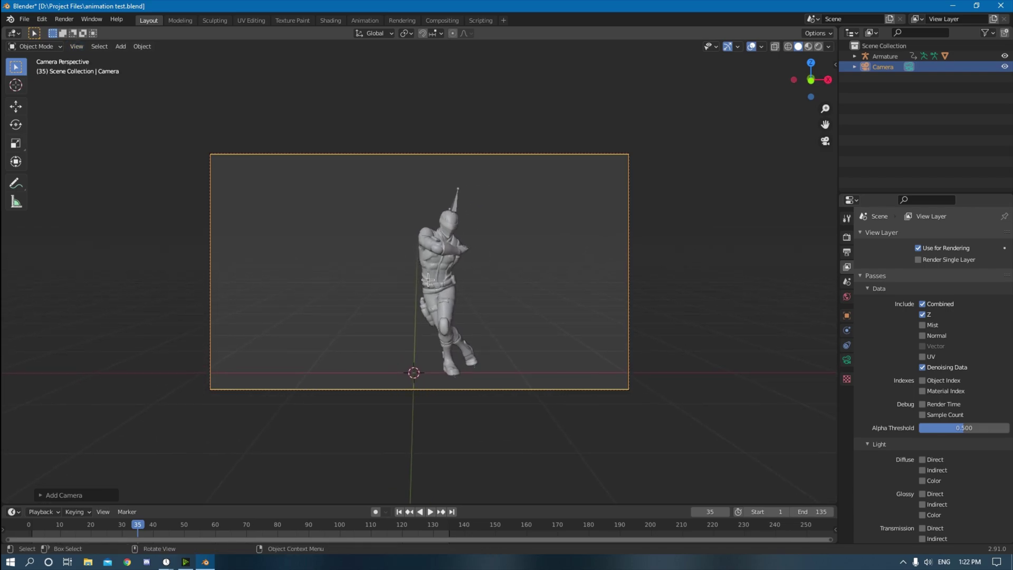
Compare focal lengths, set the camera lens back to 50 mm, and show Output properties.
left_click(847, 316)
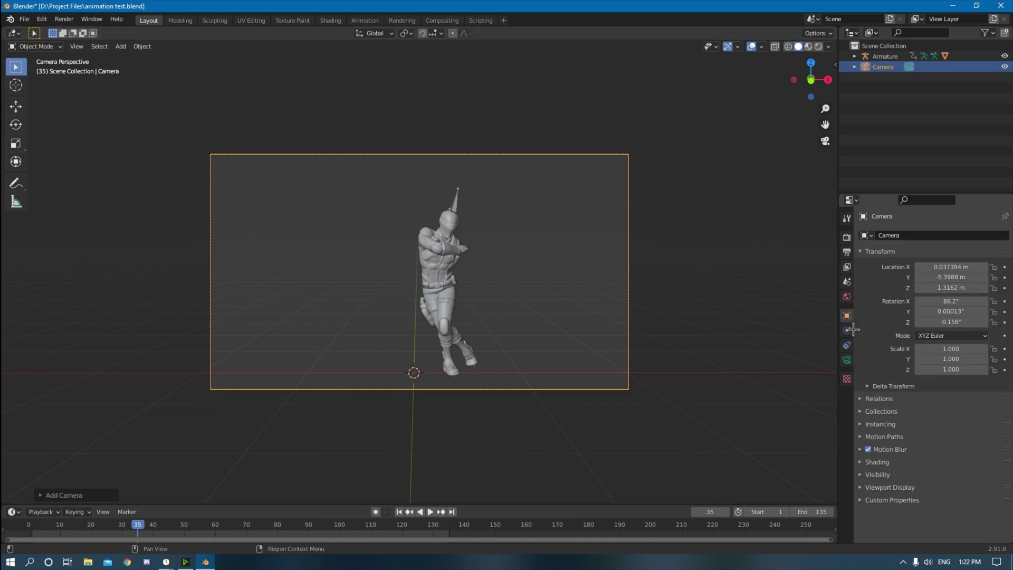
left_click(847, 360)
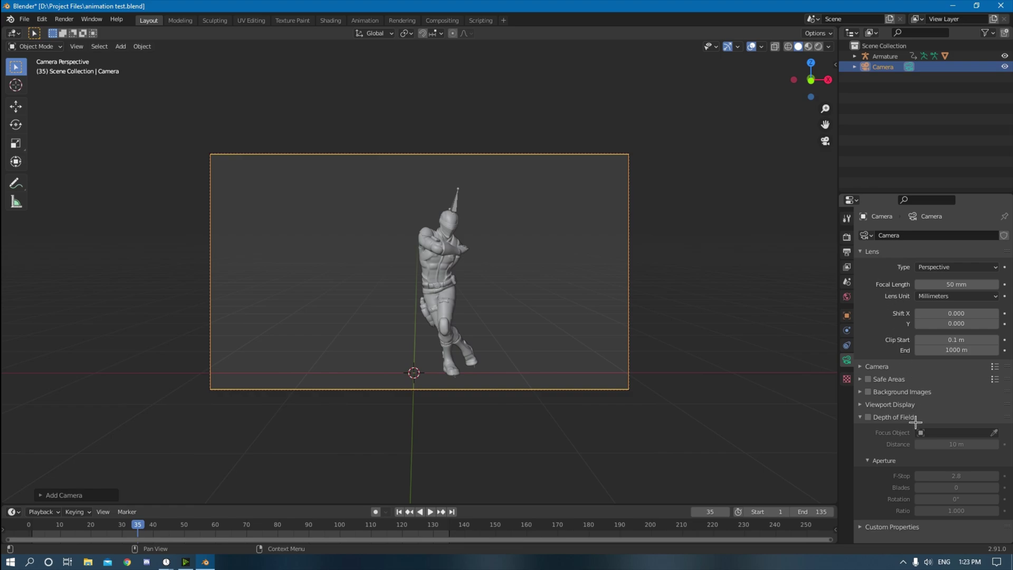
mouse_move(970, 285)
left_mouse_down()
mouse_move(918, 285)
mouse_move(971, 285)
left_mouse_up()
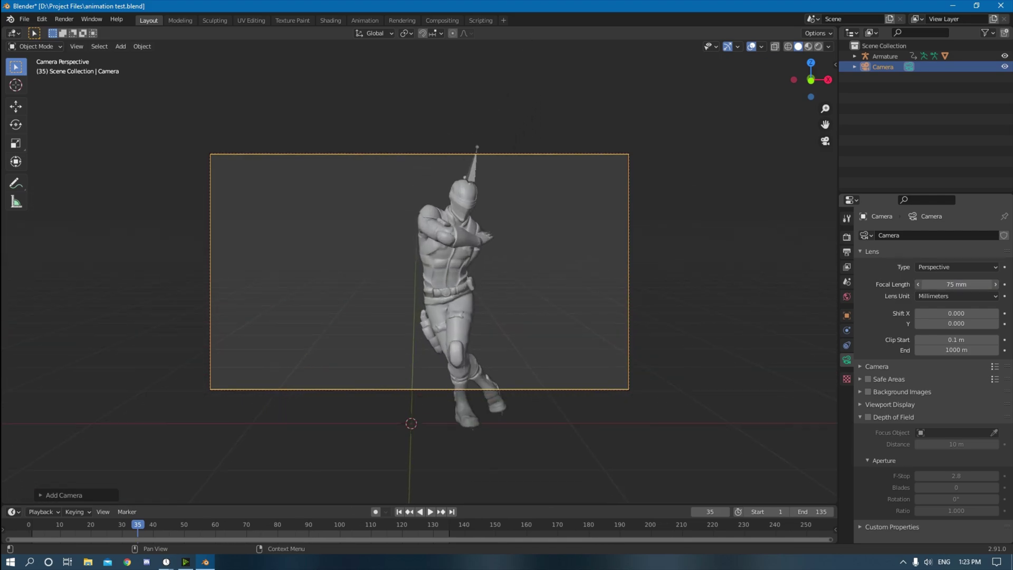
left_click(971, 290)
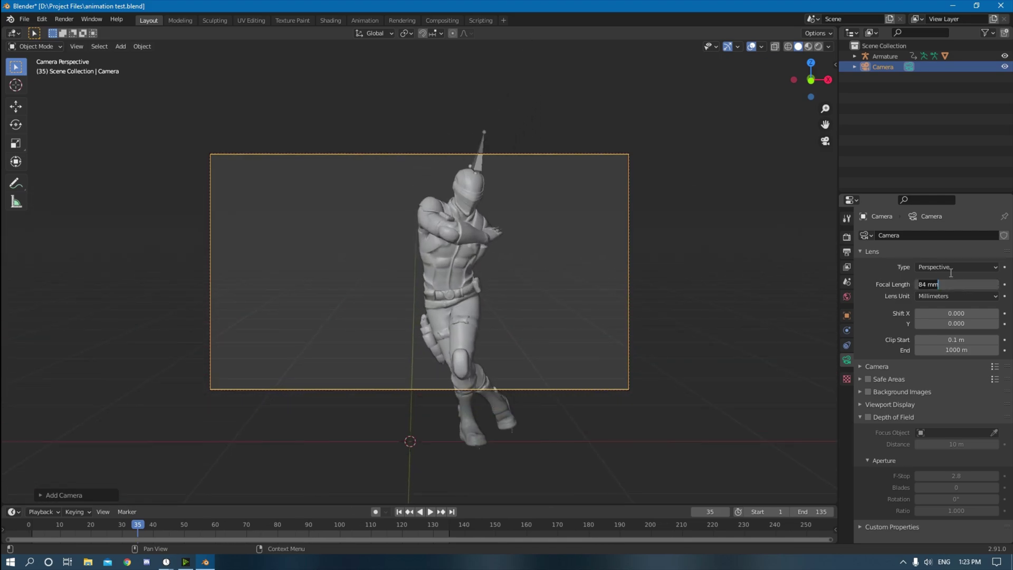
type("50")
key("Return")
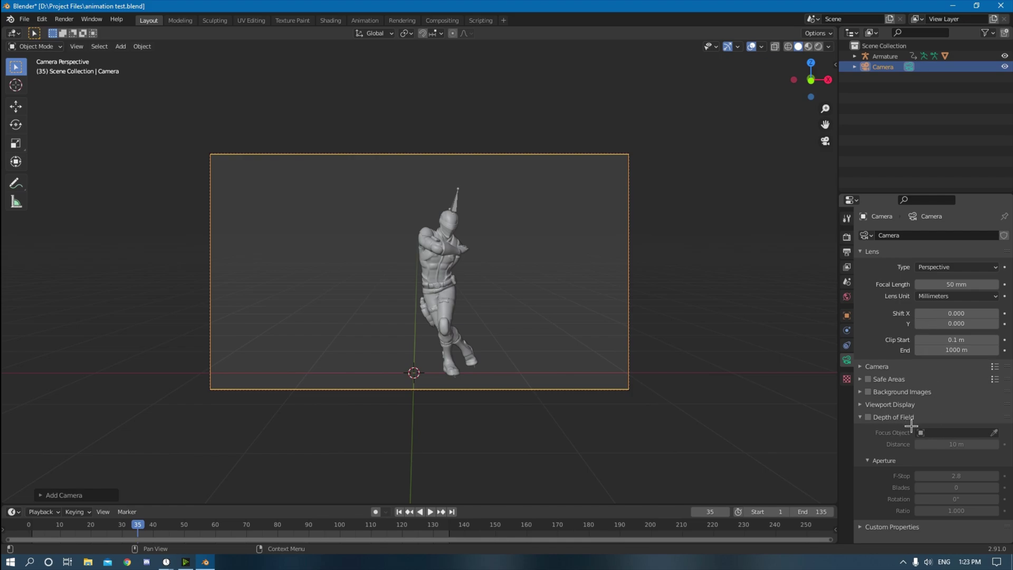
left_click(917, 424)
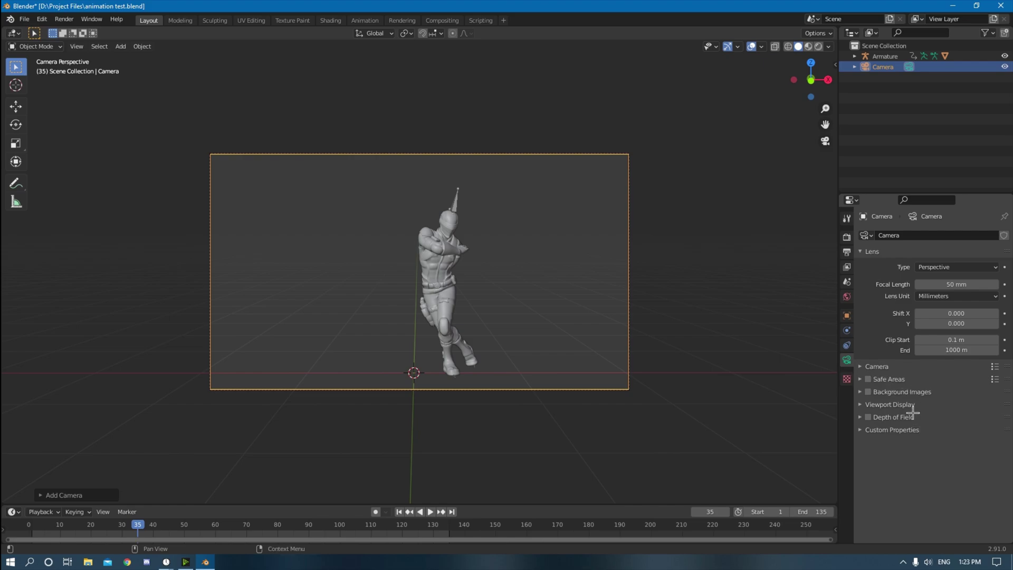
left_click(847, 346)
Browse to D:\Rough Videos\animation test\ and accept it as the render output folder.
left_click(847, 254)
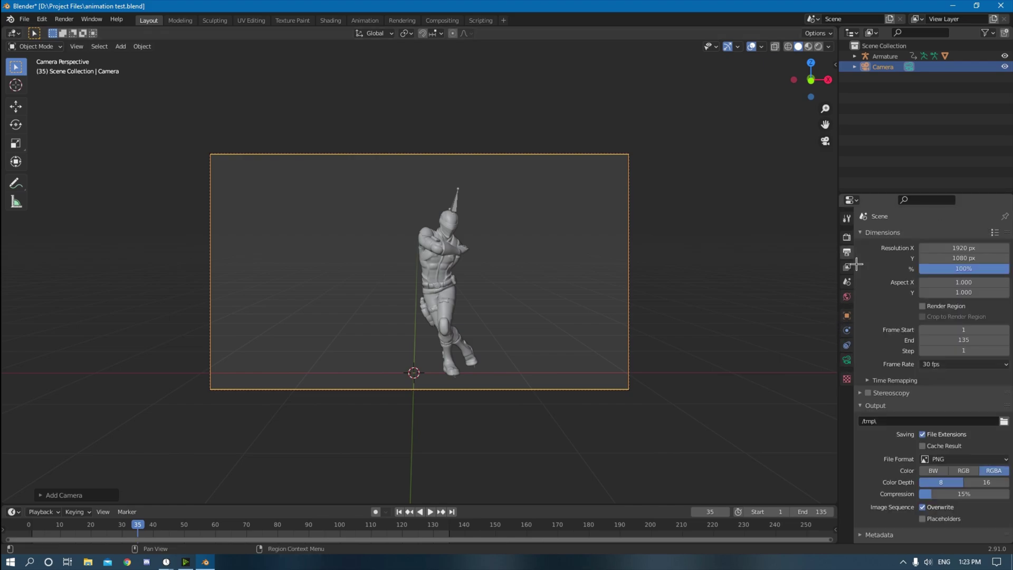
scroll(897, 417, "down", 1)
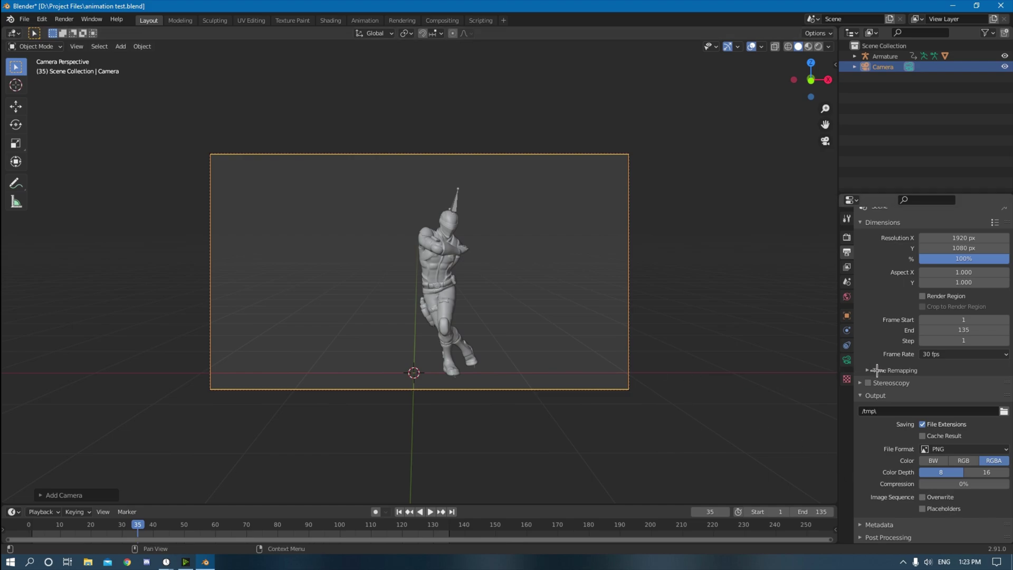
left_click(88, 562)
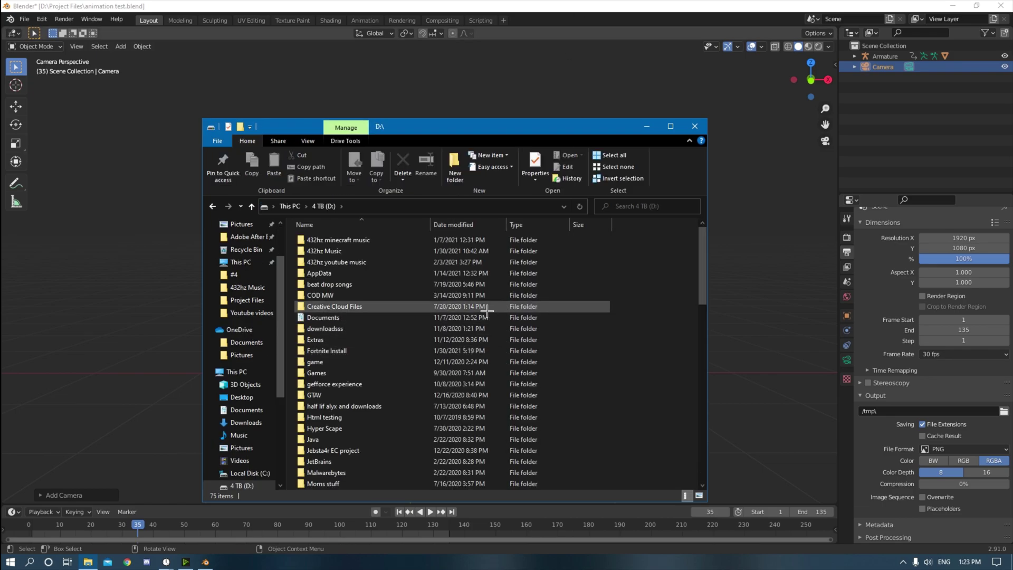
scroll(482, 293, "down", 12)
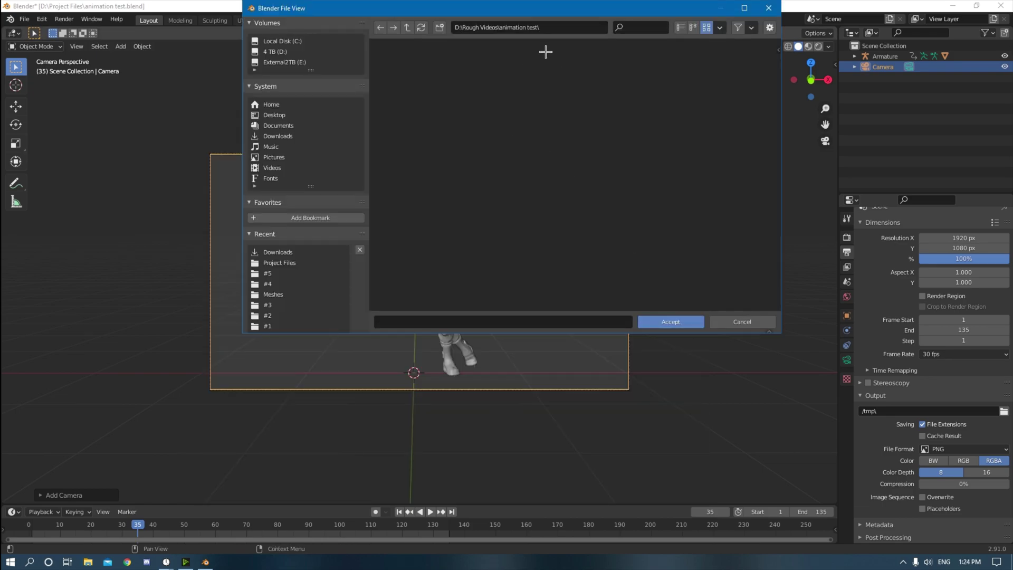
left_click(678, 321)
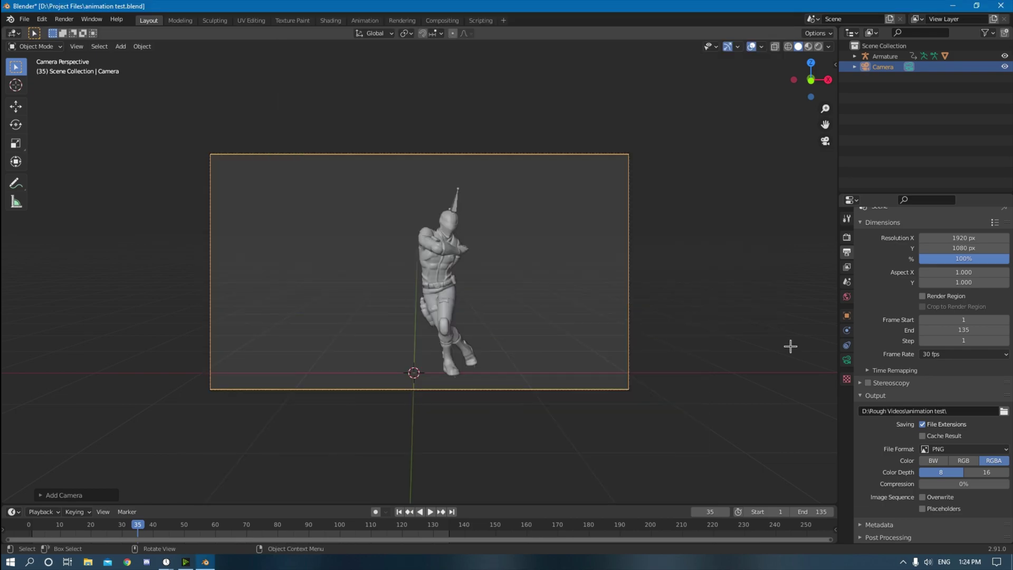
Save the file and enable Lock Interface in the Render menu.
left_click(904, 399)
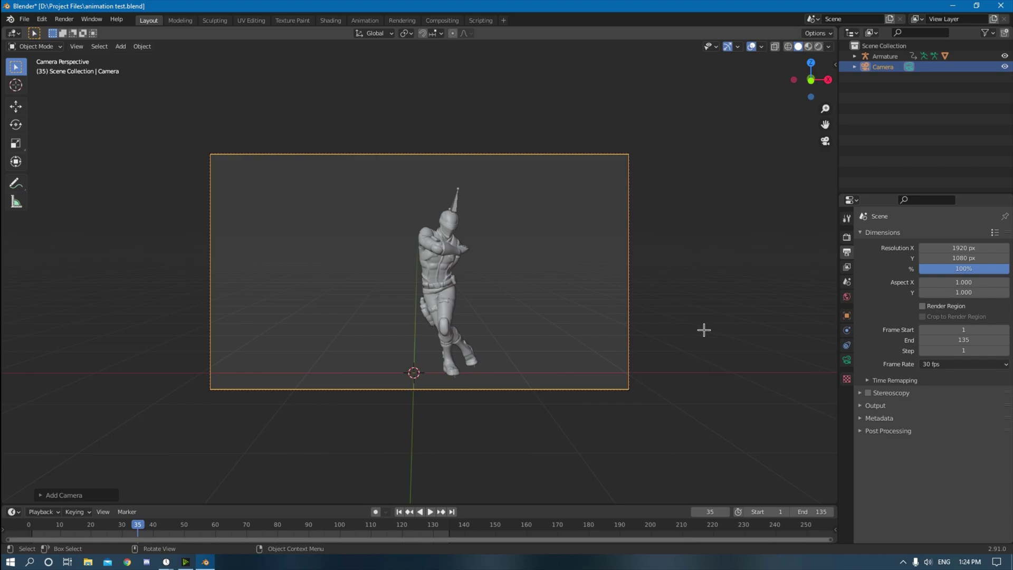
key("ctrl+s")
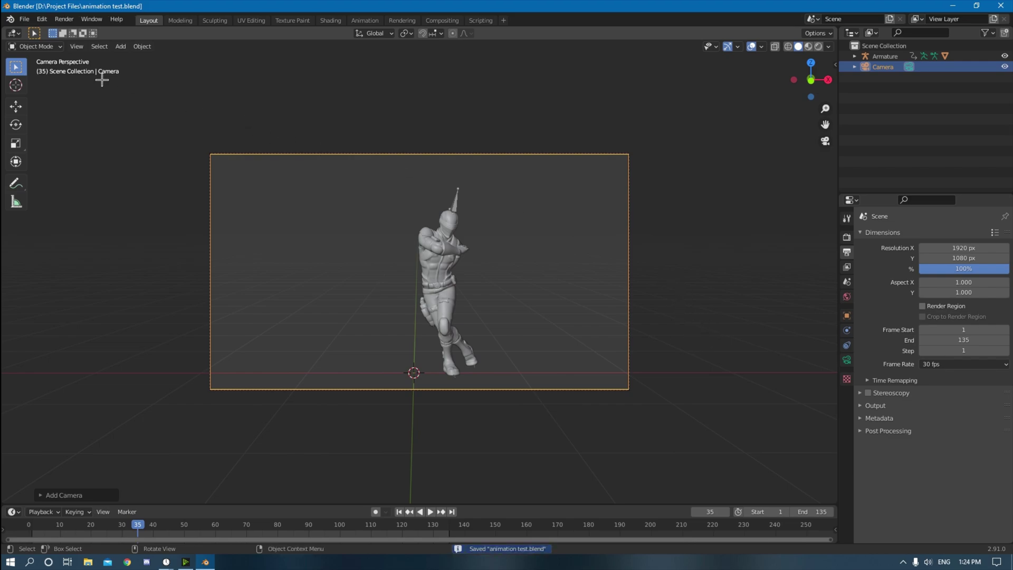
left_click(64, 20)
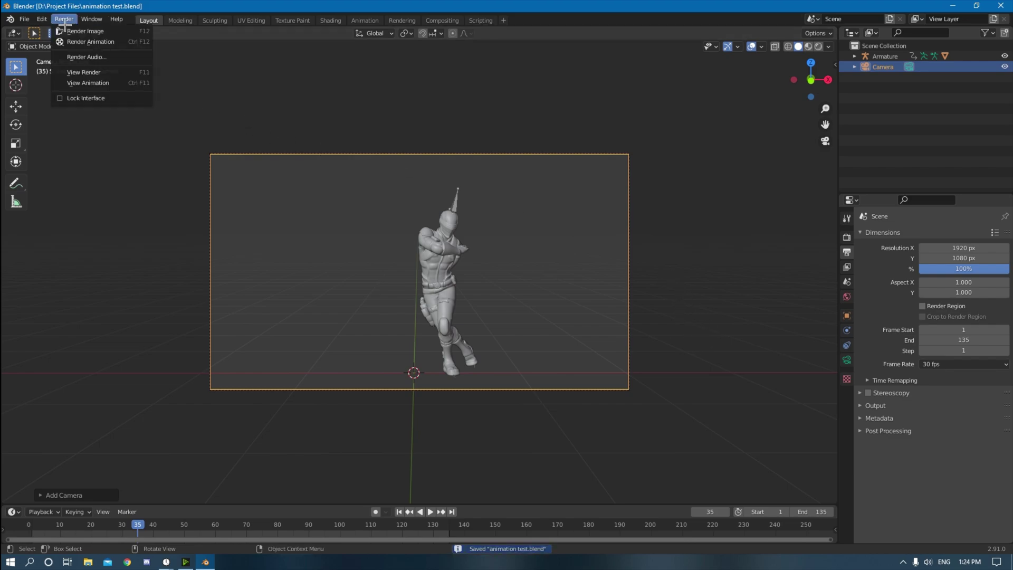
left_click(107, 99)
left_click(65, 20)
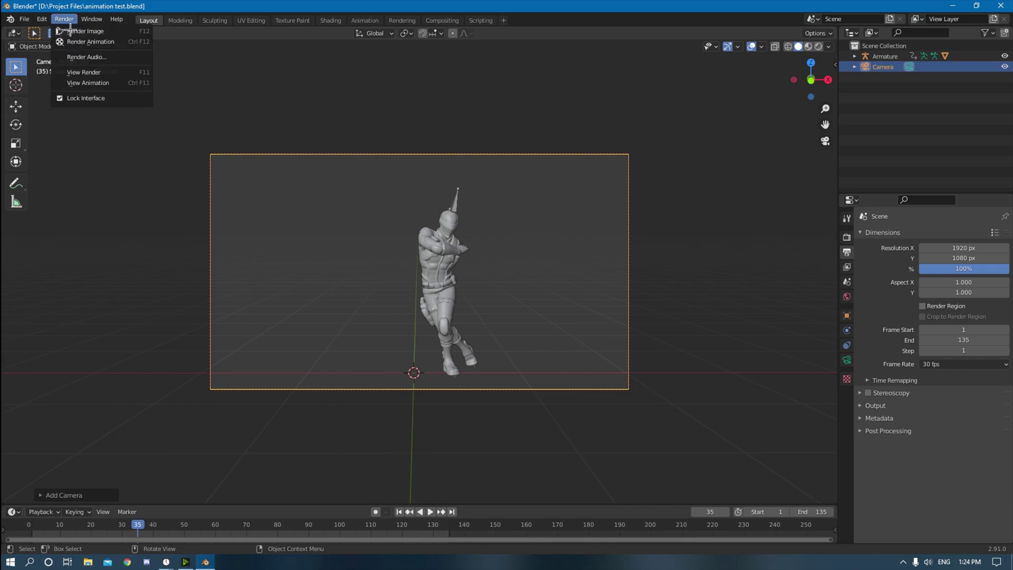
left_click(294, 103)
key("ctrl+s")
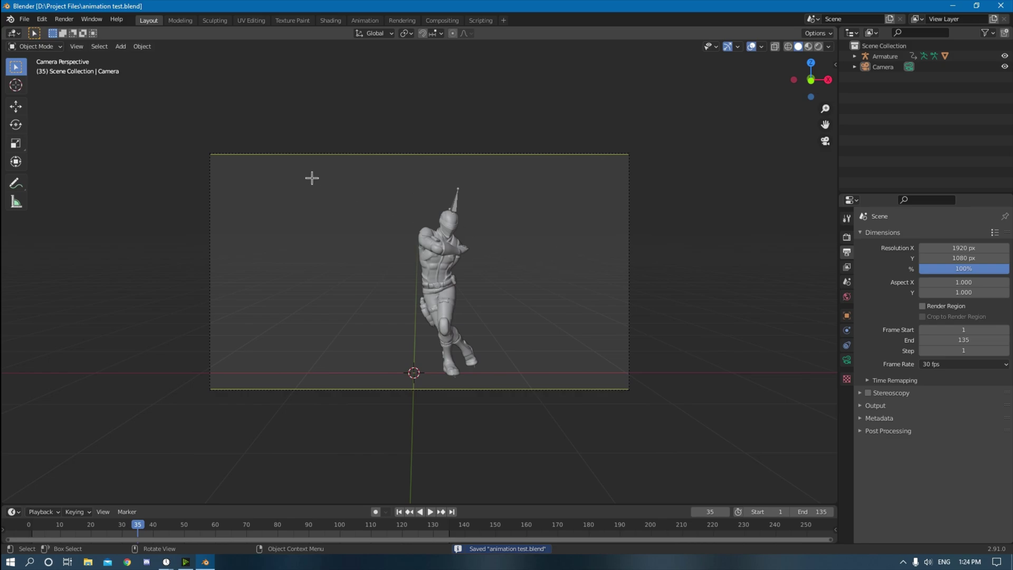
Purge the two unused materials with Clean Up > Purge Unused Data, then save.
left_click(24, 19)
mouse_move(61, 198)
left_click(175, 203)
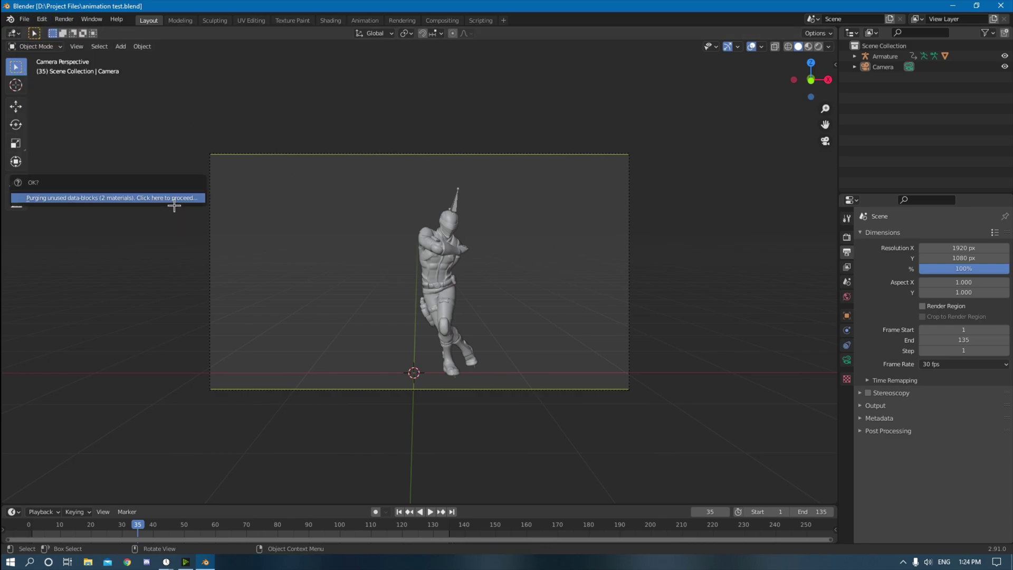
left_click(174, 200)
left_click(25, 19)
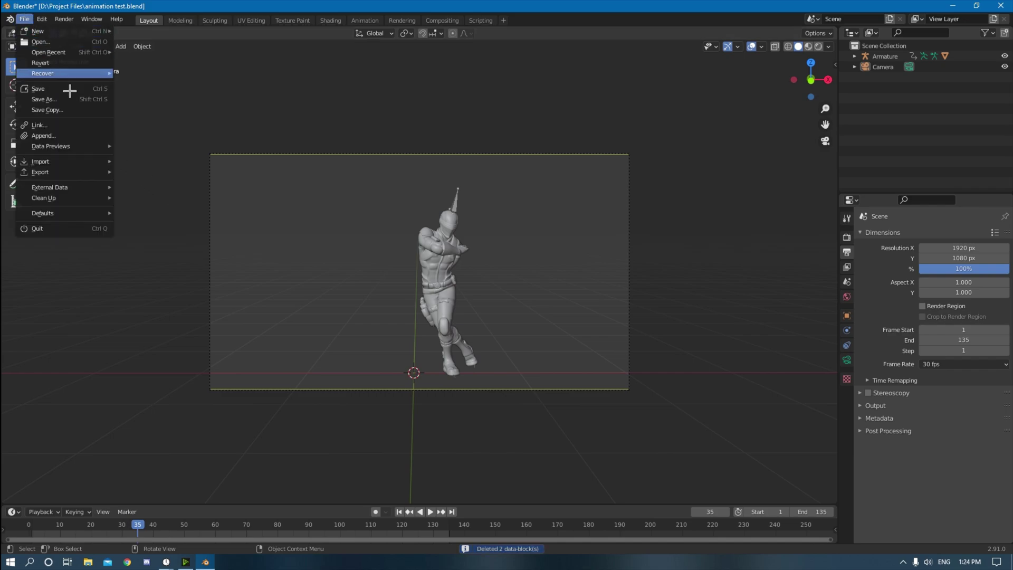
mouse_move(67, 199)
left_click(177, 205)
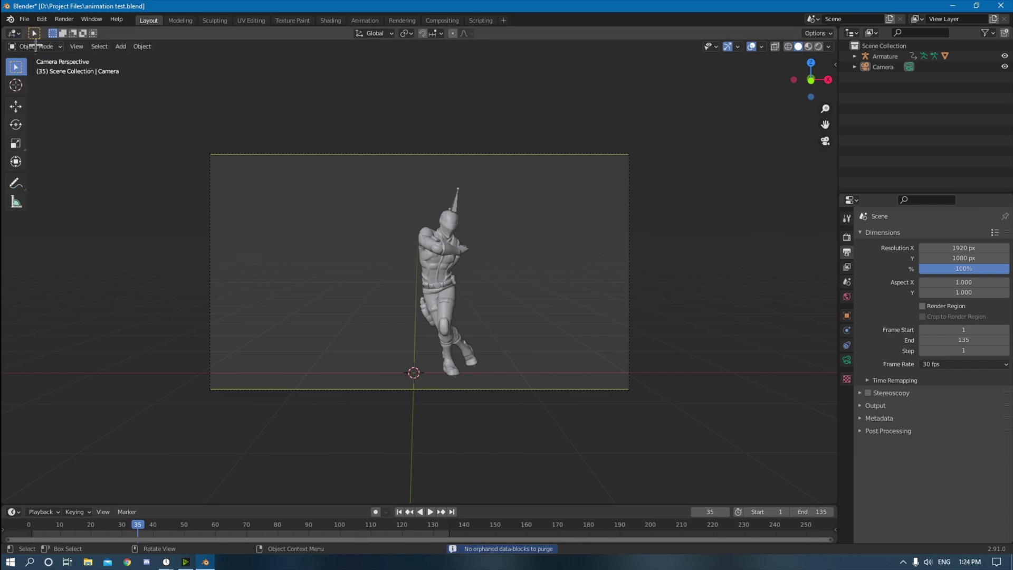
key("ctrl+s")
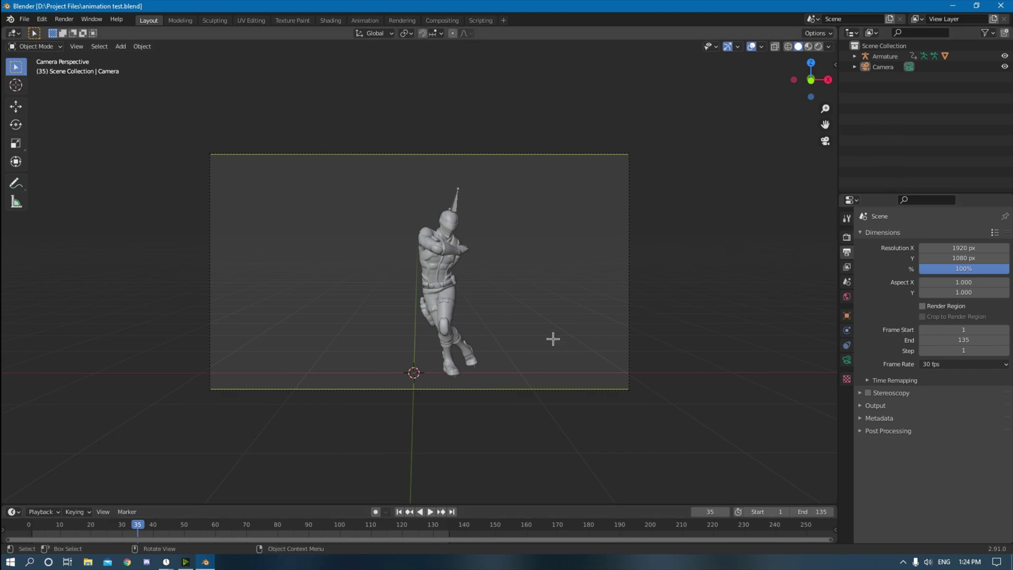
Keep GPU Compute as the render device and render a test still of frame 35.
left_click(847, 236)
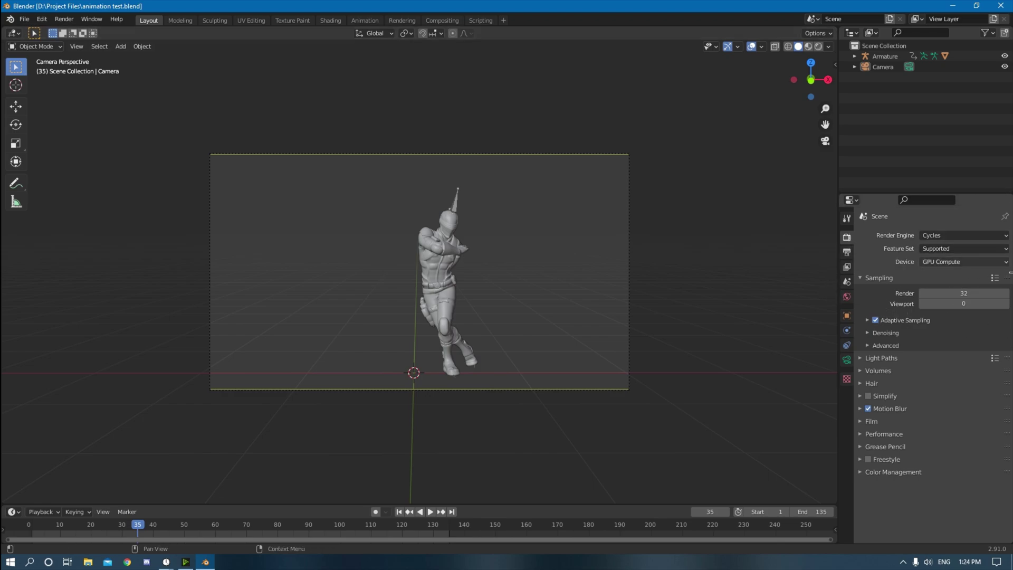
left_click(959, 262)
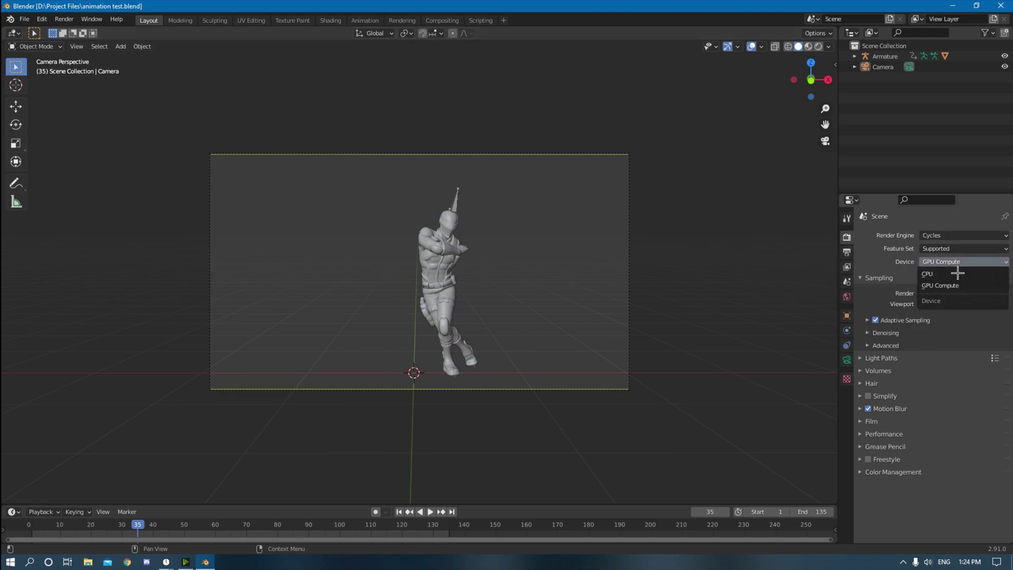
left_click(950, 285)
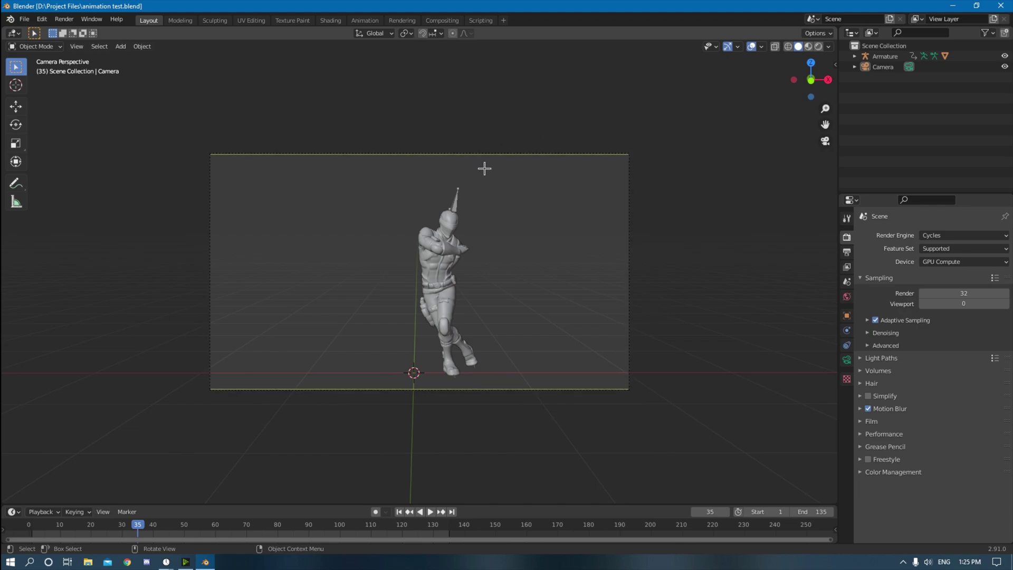
key("F12")
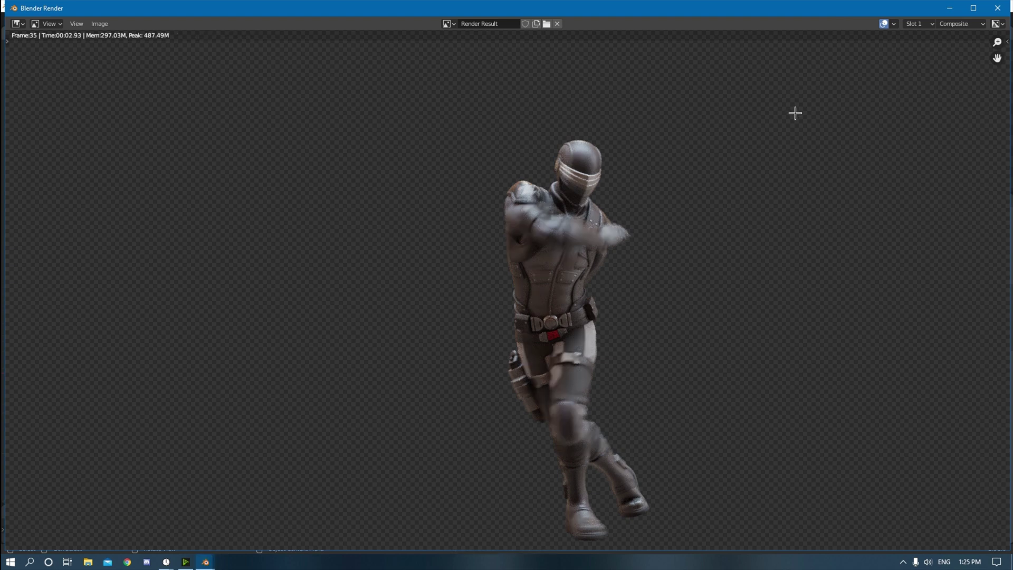
left_click(1003, 15)
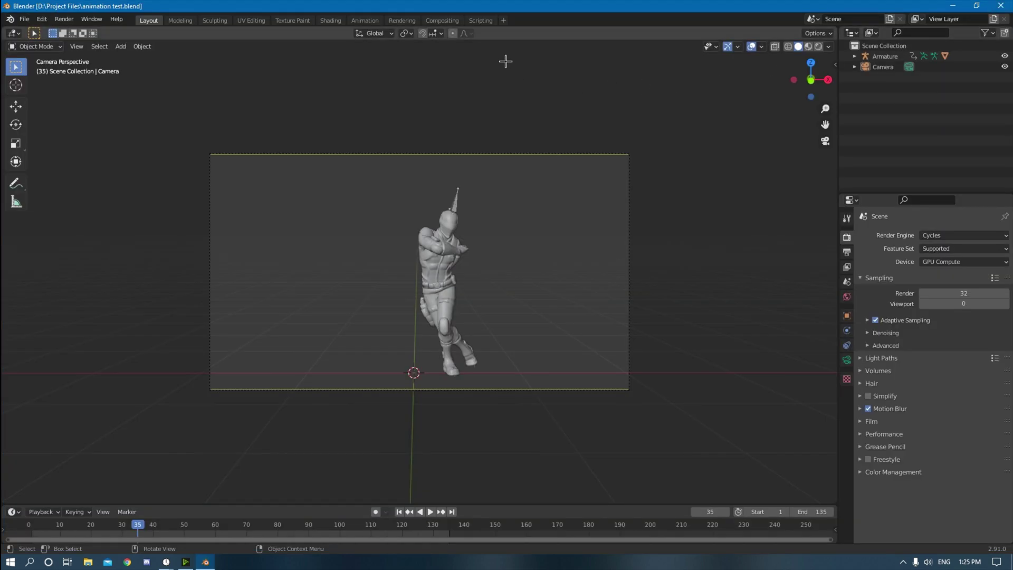
Add a Viewer node linked from Denoise Image via a reroute, and reposition the output nodes.
left_click(443, 20)
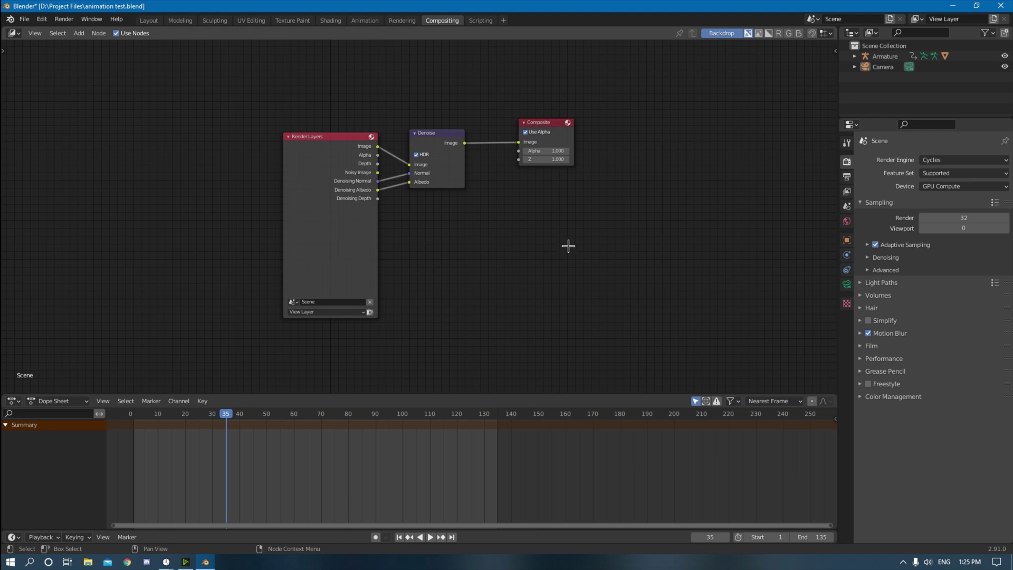
key("shift+a")
type("view")
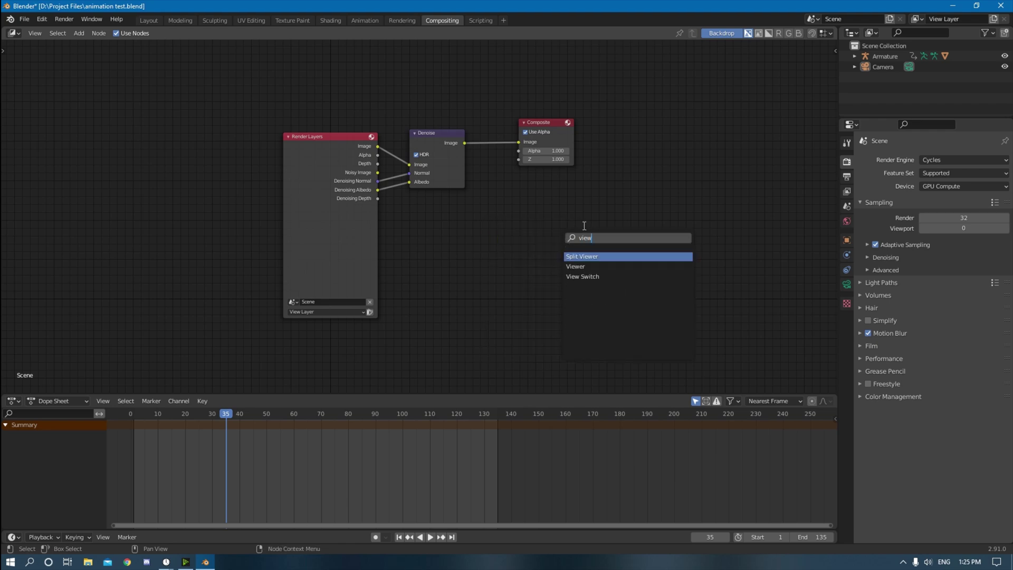
key("Down")
key("Return")
left_click_drag(464, 142, 523, 208)
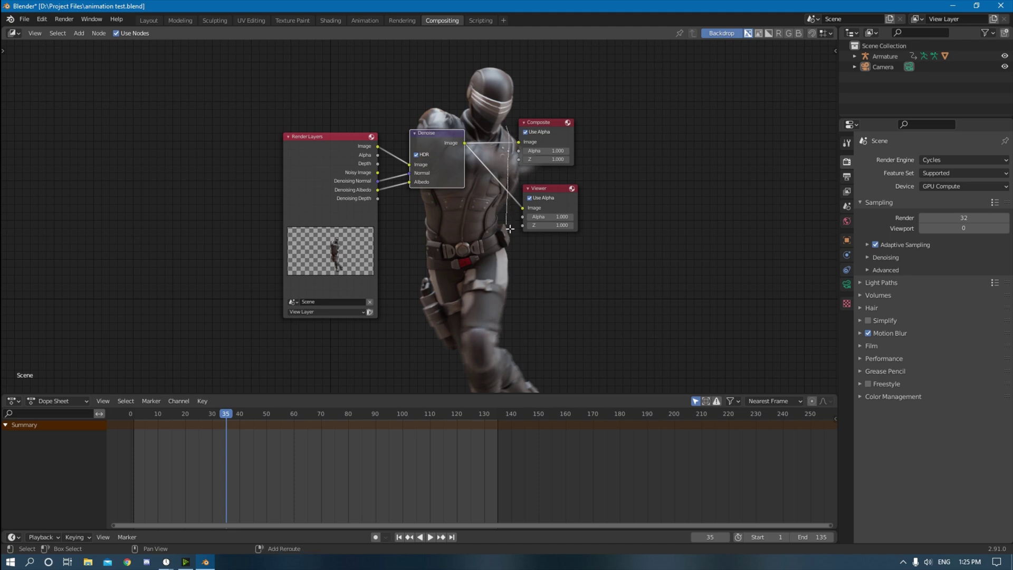
right_click_drag(510, 229, 515, 231, "shift")
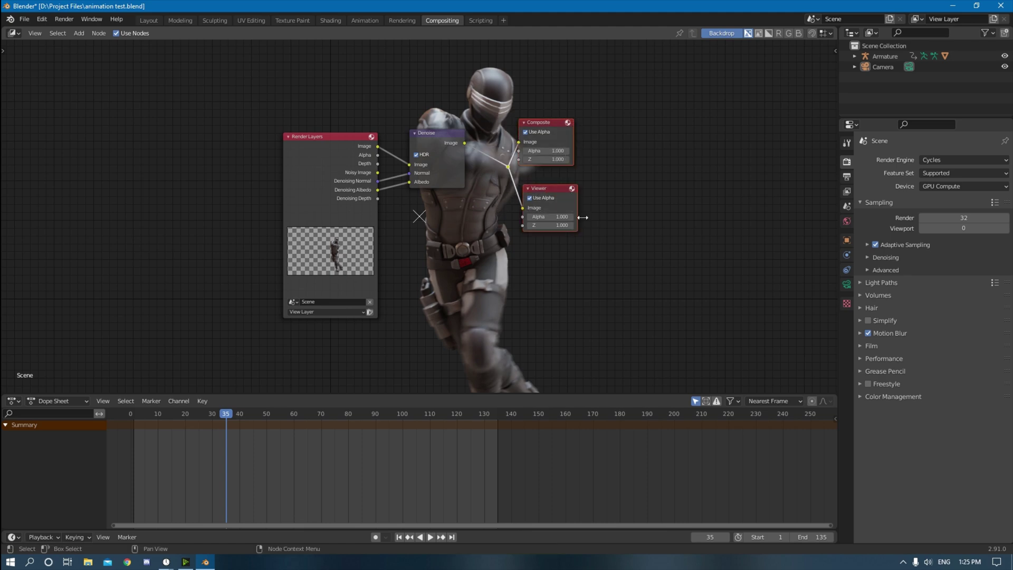
left_click_drag(554, 203, 646, 183)
left_click(617, 287)
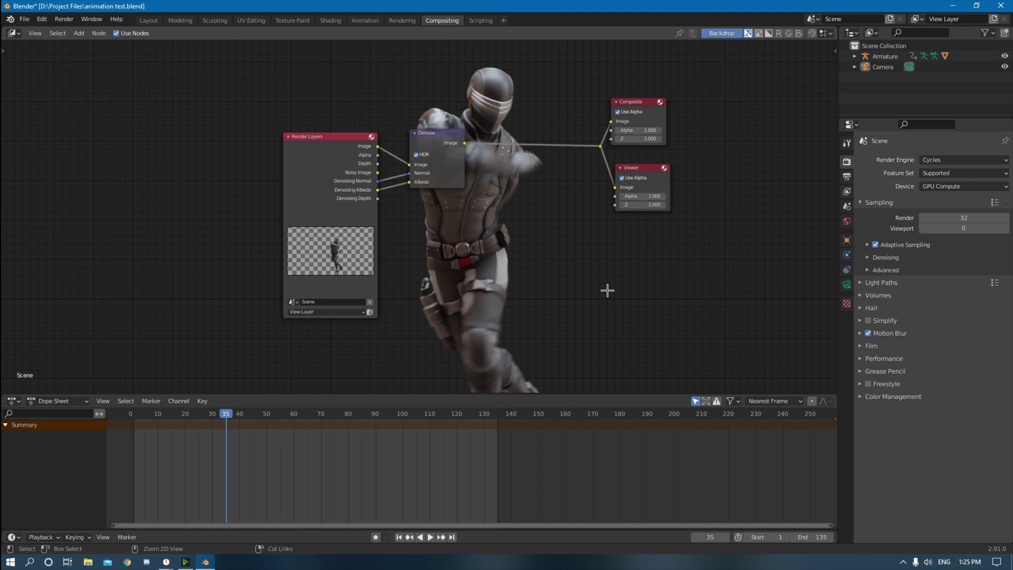
Save, then add a Glare node and feed it the Denoise Image output.
key("ctrl+space")
key("ctrl+s")
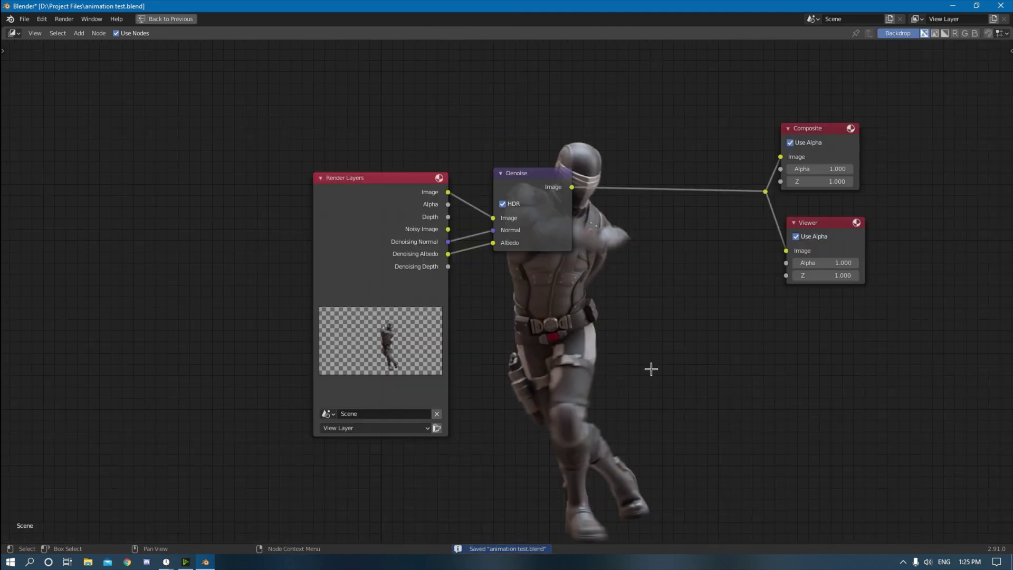
key("shift+a")
left_click(649, 364)
type("glare")
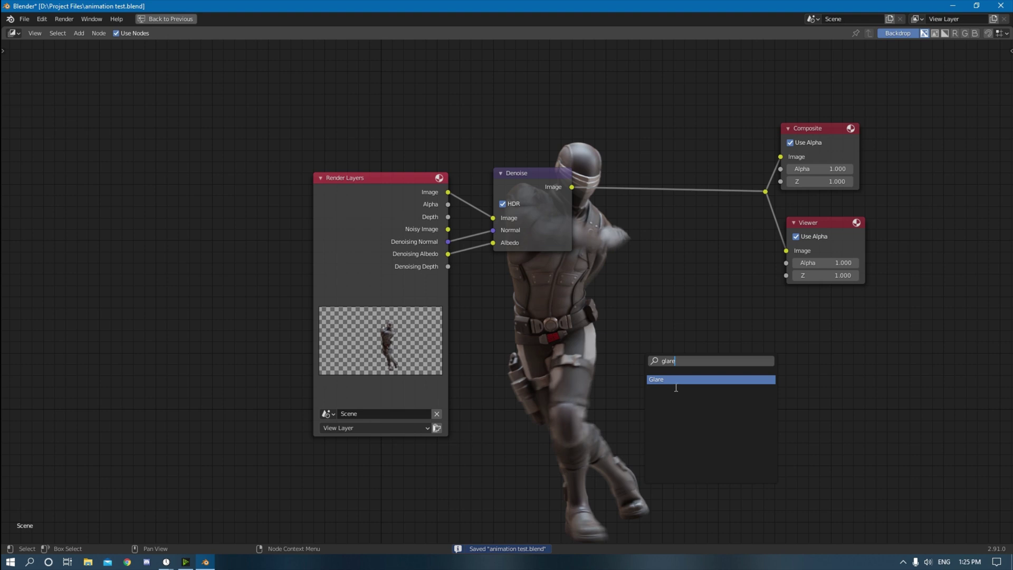
key("Return")
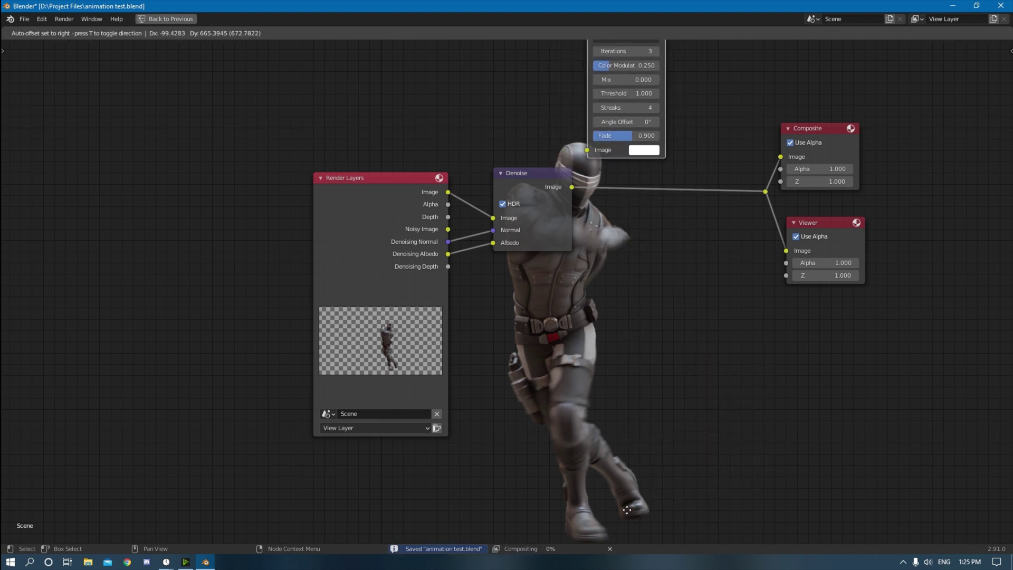
left_click(651, 430)
scroll(581, 358, "down", 3)
middle_click_drag(581, 358, 552, 376)
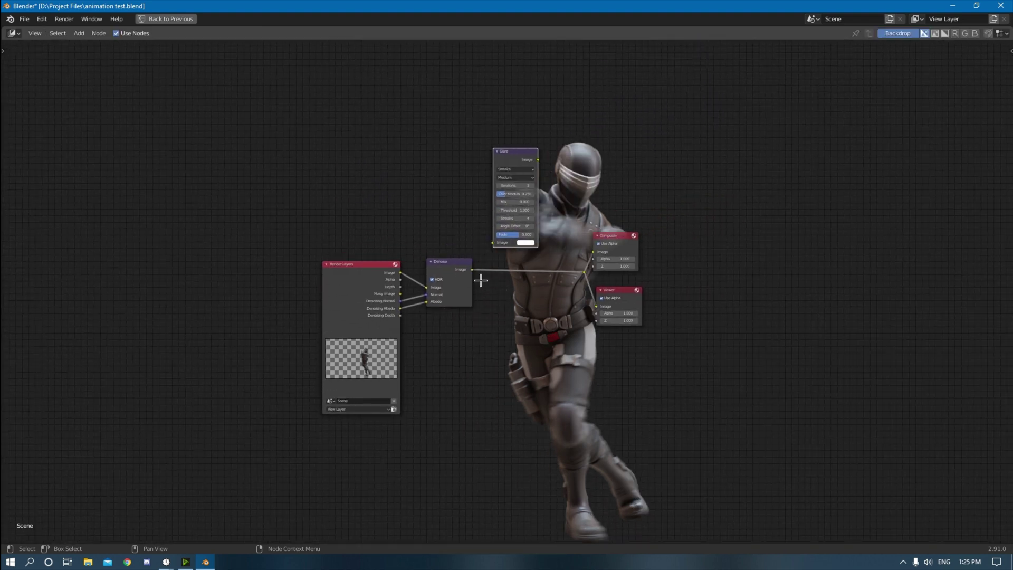
left_click_drag(472, 270, 506, 238)
Set the Glare to High quality, 5 iterations, Mix 1.000, Threshold 0.250, then duplicate it.
left_click(516, 177)
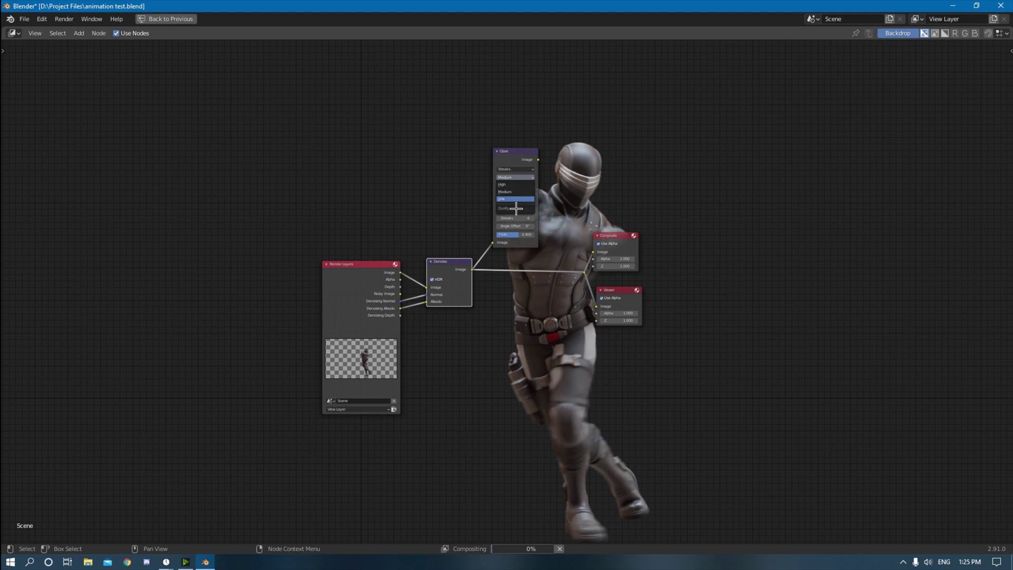
left_click(521, 185)
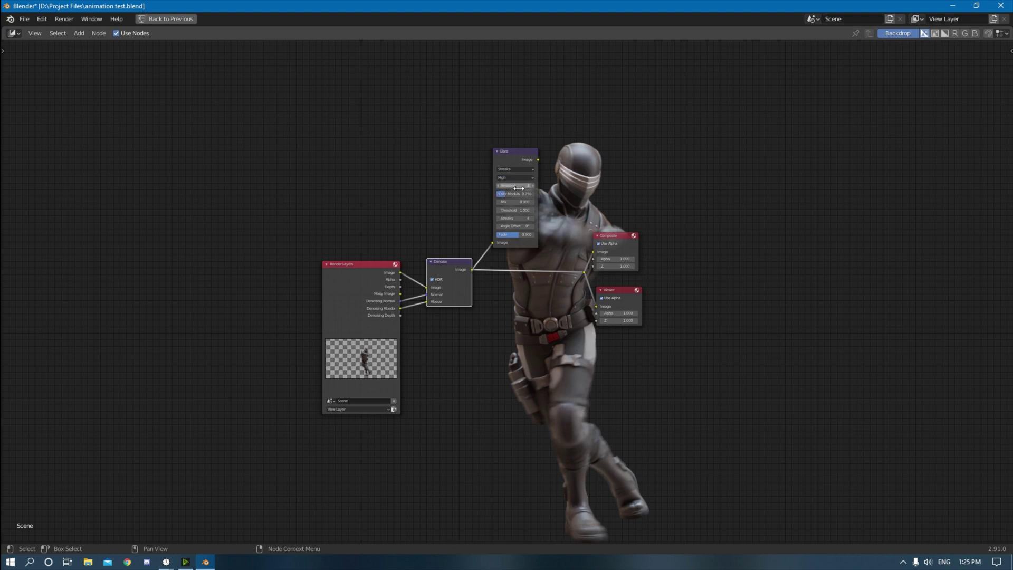
left_click_drag(522, 186, 534, 186)
scroll(544, 242, "up", 1)
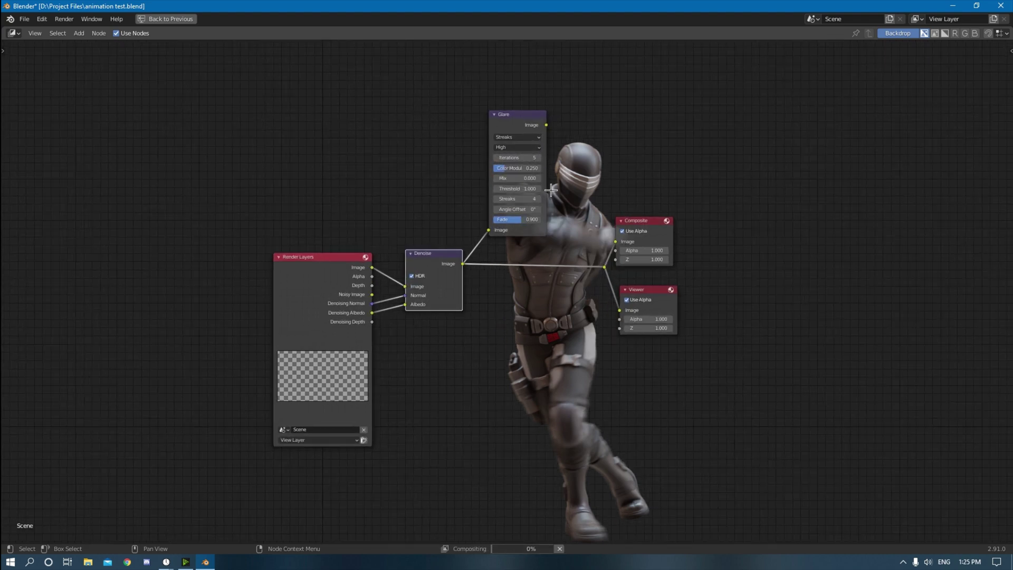
double_click(530, 178)
type("1")
key("Return")
double_click(537, 189)
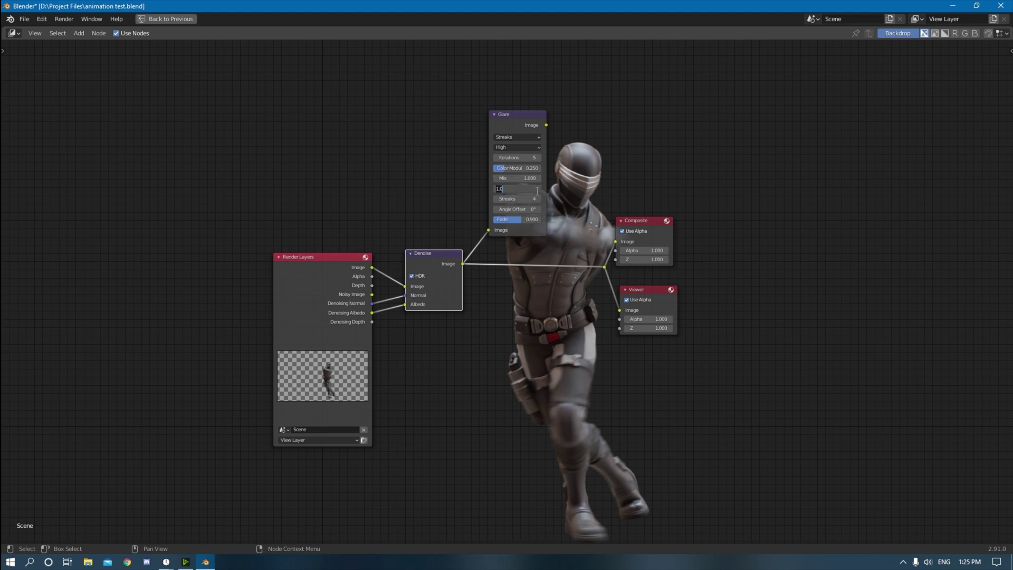
key("Return")
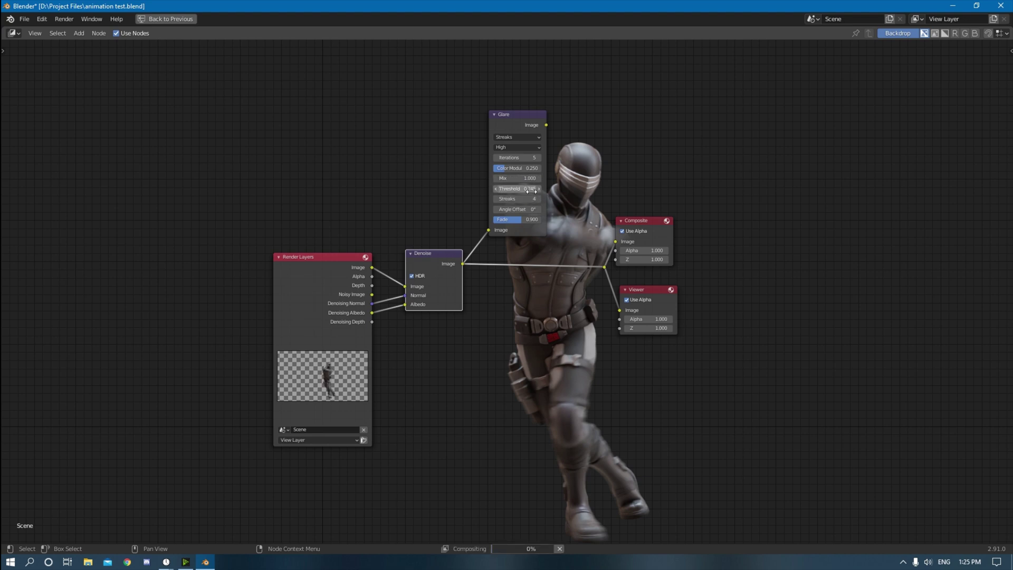
double_click(539, 189)
type(".25")
key("Return")
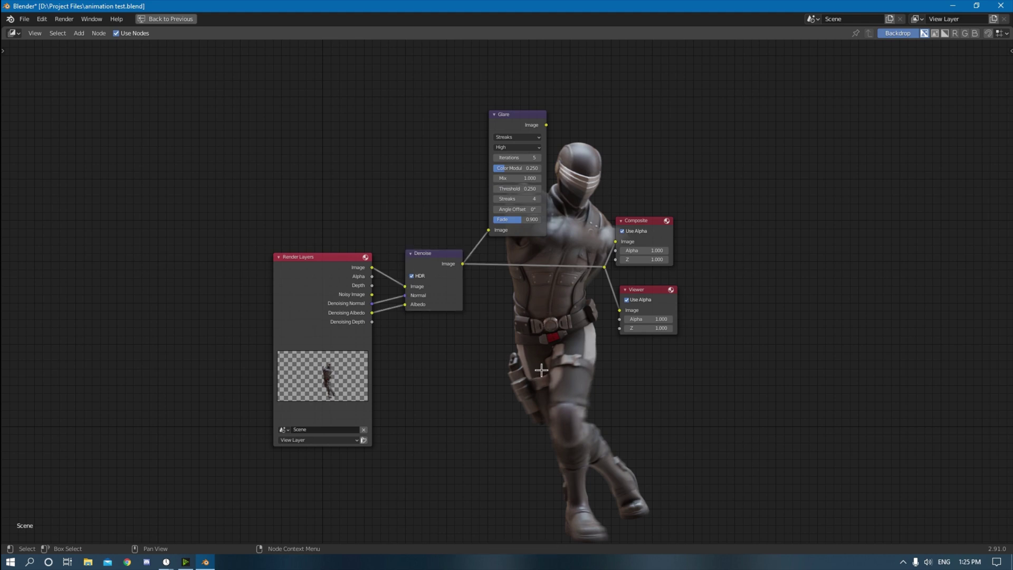
left_click(521, 124)
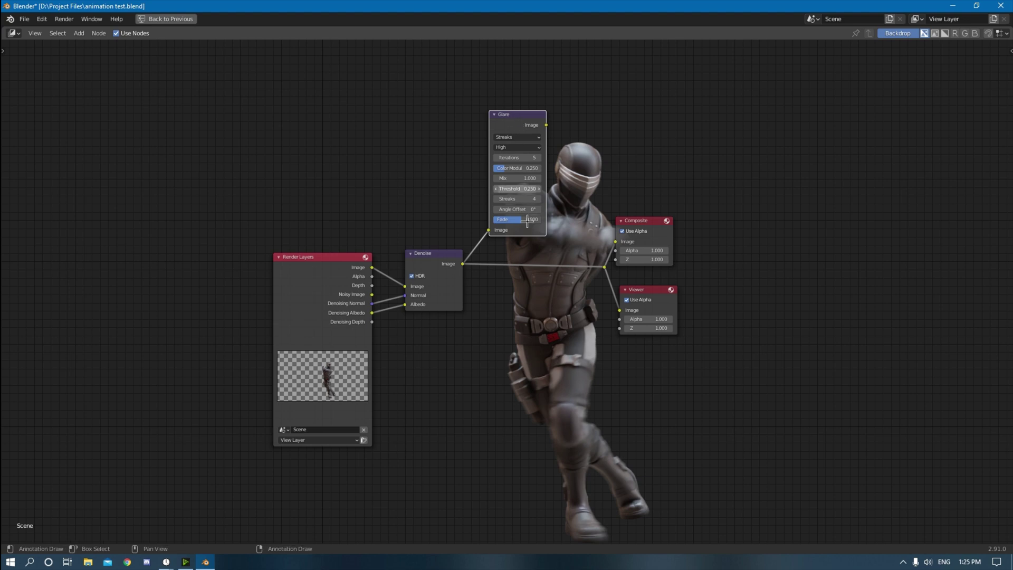
key("shift+d")
Place the Glare copy below, feed it Denoise Image, and set Fog Glow, threshold 0.040, size 9.
left_click(554, 353)
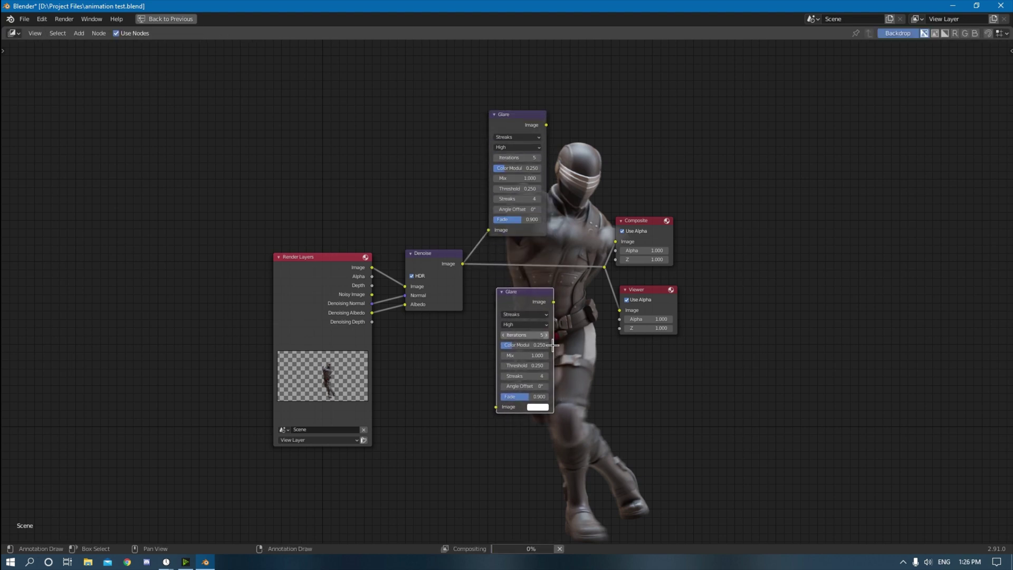
left_click_drag(462, 264, 502, 412)
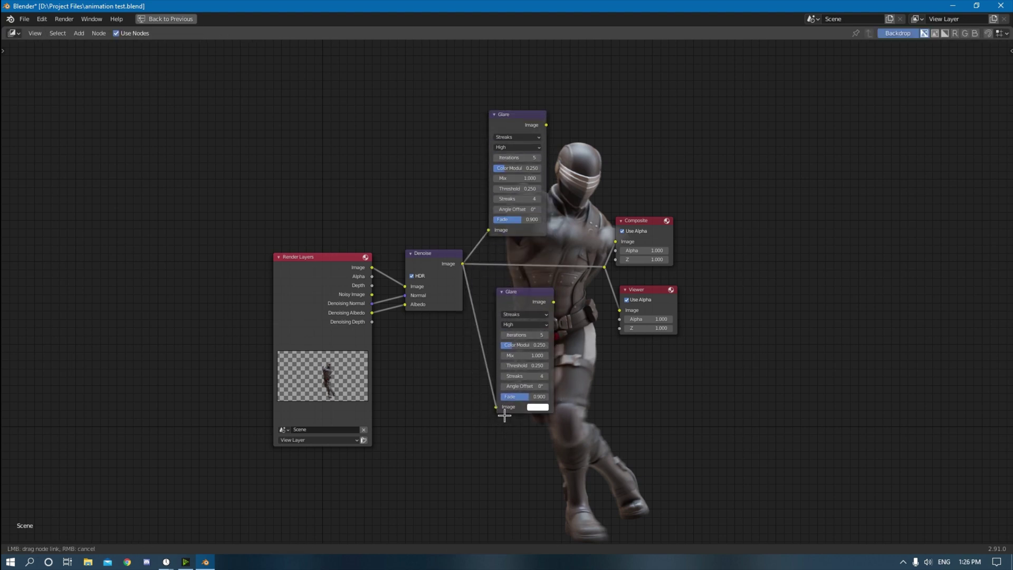
left_click(528, 315)
left_click(525, 348)
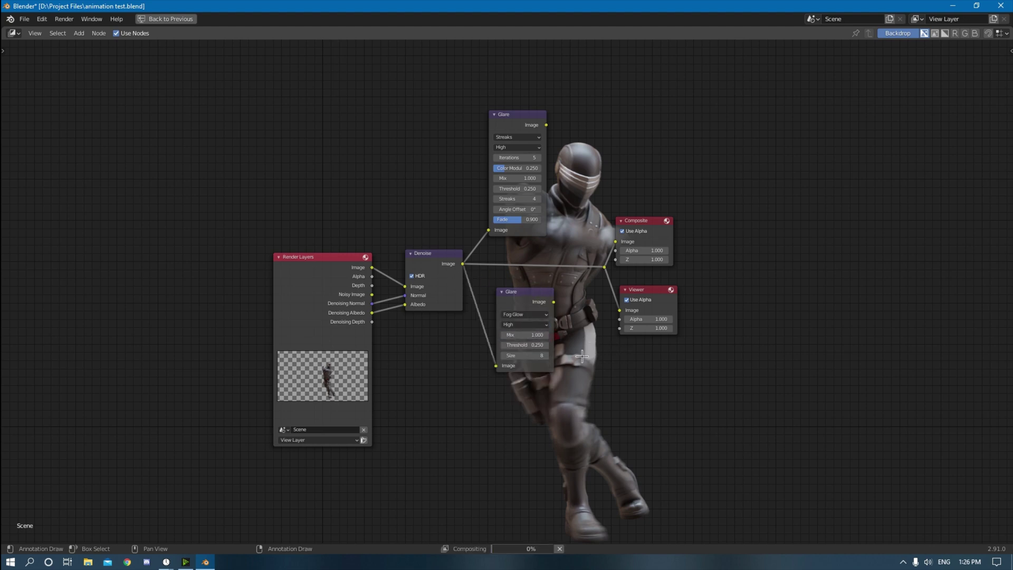
left_click(542, 349)
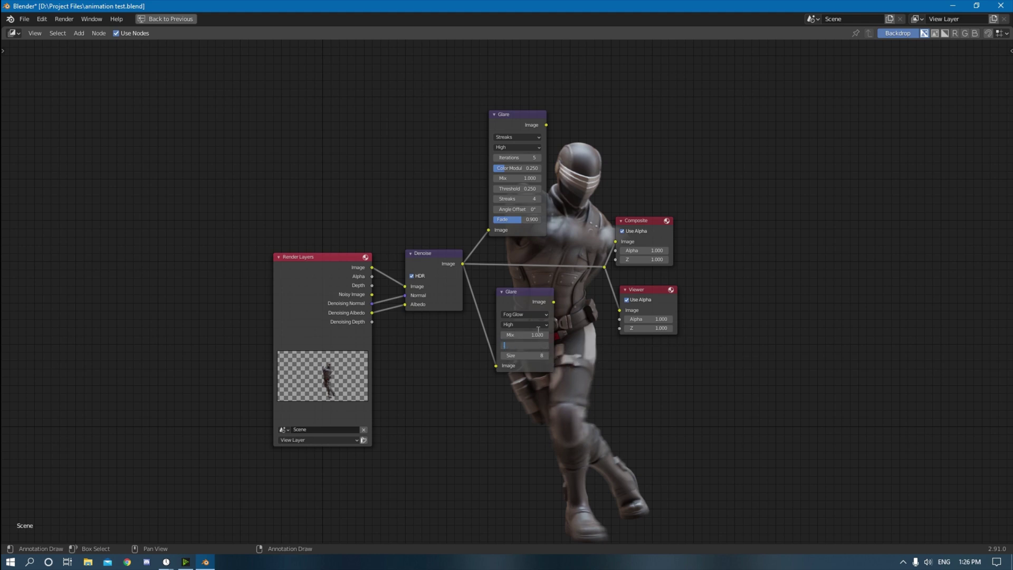
type(".04")
key("Return")
left_click(546, 356)
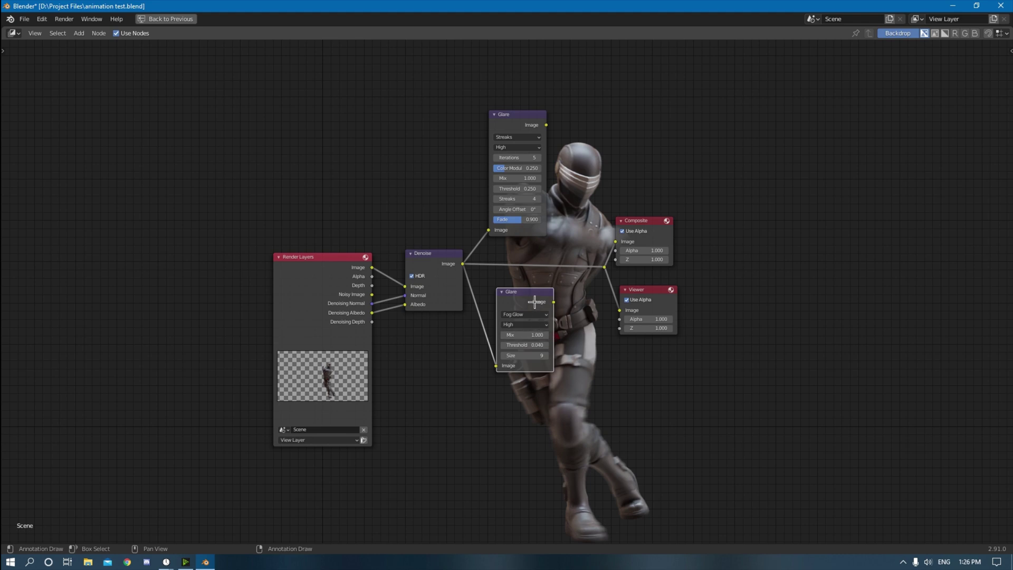
Nudge the Fog Glow node left, deselect all, and save the blend file.
left_click_drag(534, 299, 528, 303)
left_click(622, 427)
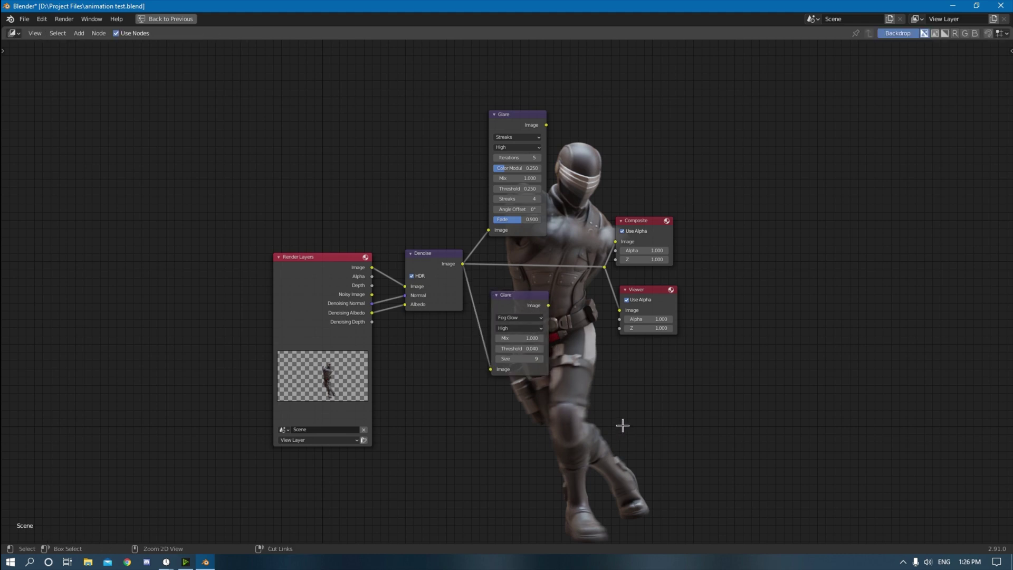
key("ctrl+s")
Insert a Mix node on the glare link and set its blend mode to Add.
key("shift+a")
left_click(620, 420)
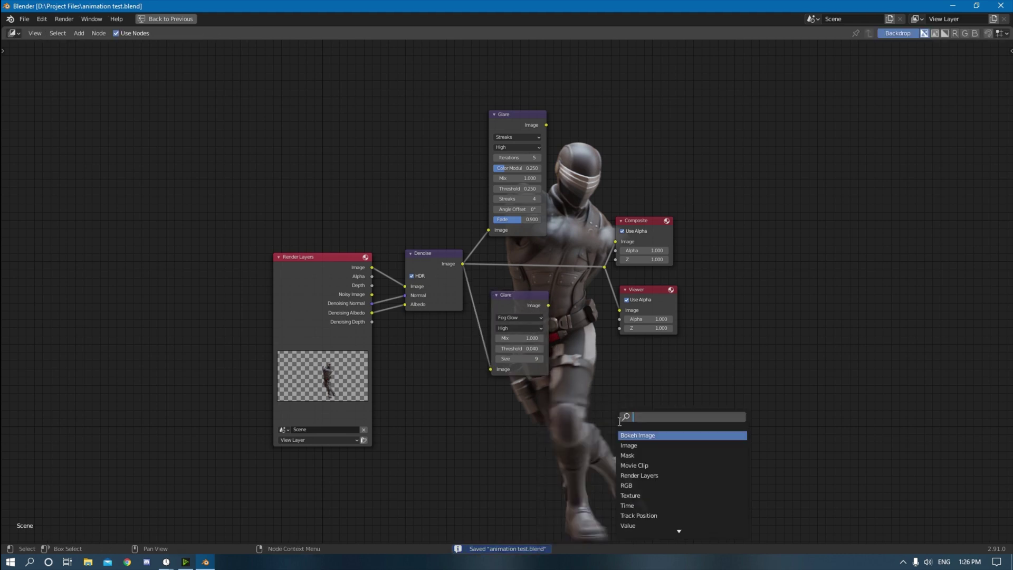
type("mix")
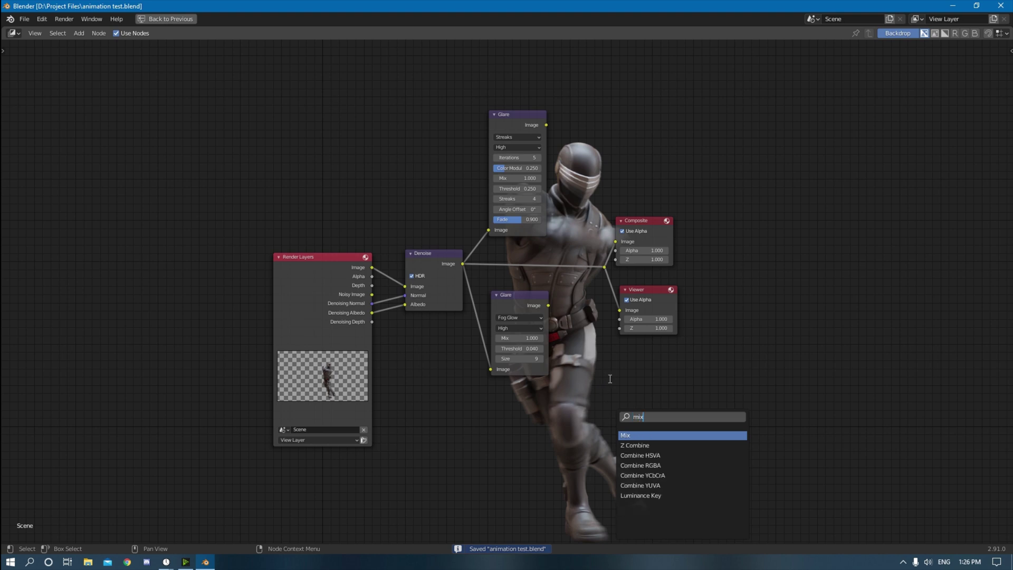
key("Return")
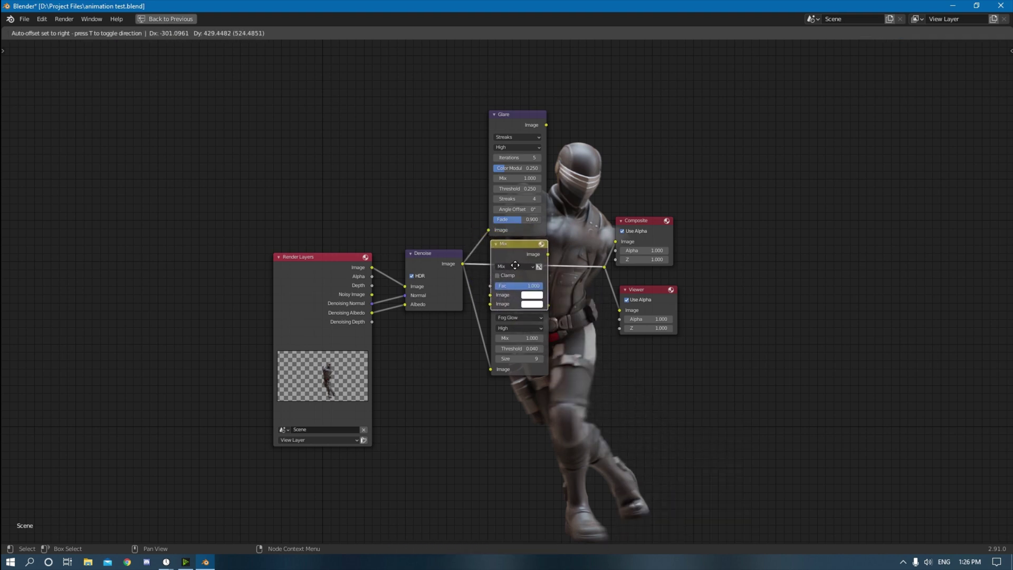
left_click(511, 266)
left_click(517, 267)
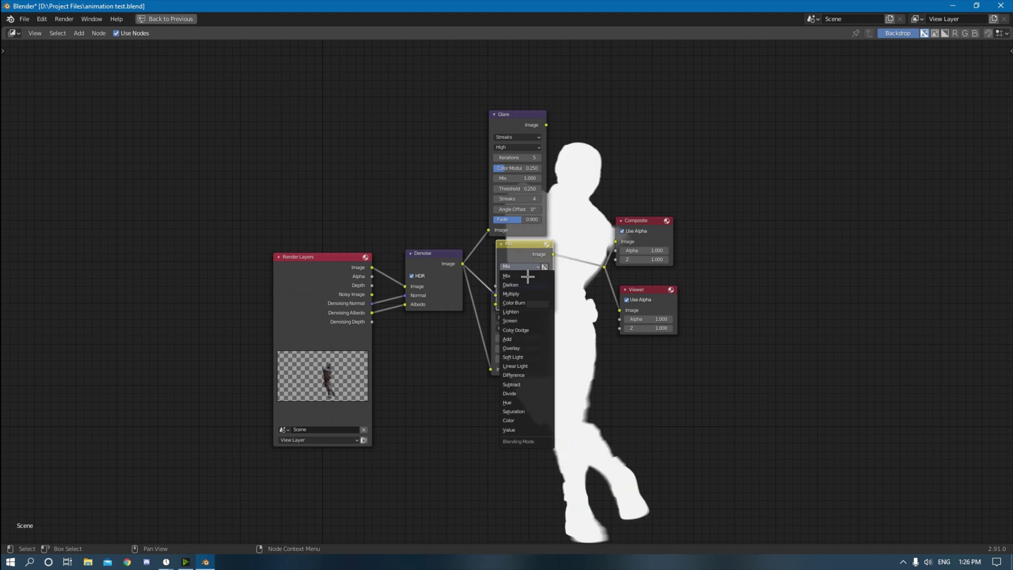
left_click(528, 340)
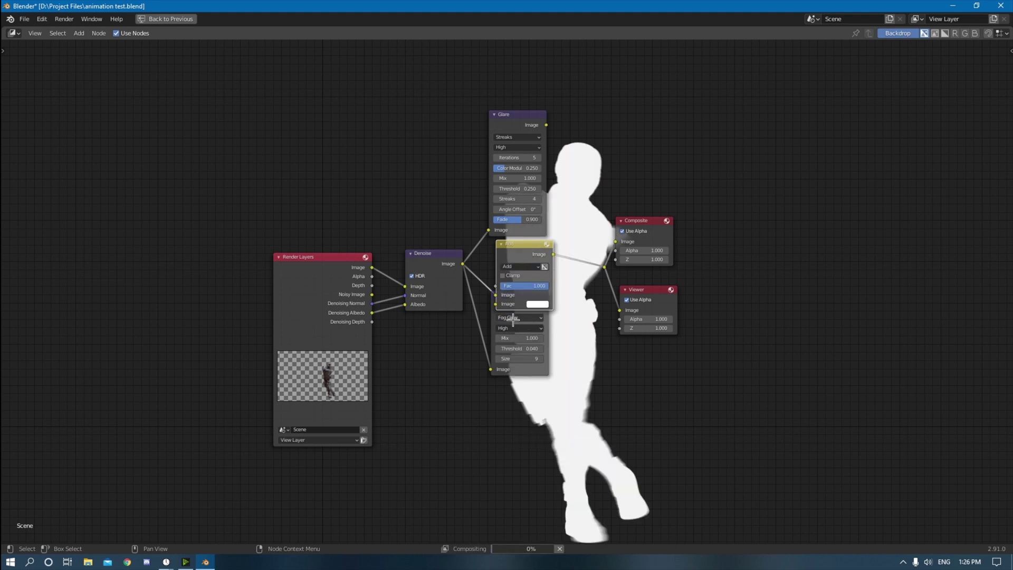
Duplicate the Add node before the outputs and connect the Fog Glow output into it.
left_click_drag(545, 376, 543, 400)
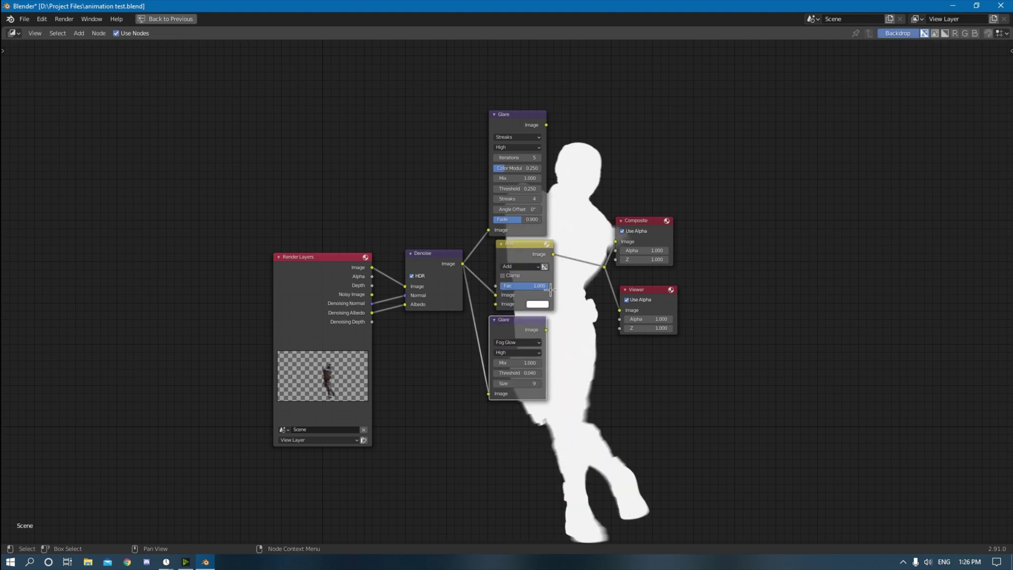
left_click(539, 253)
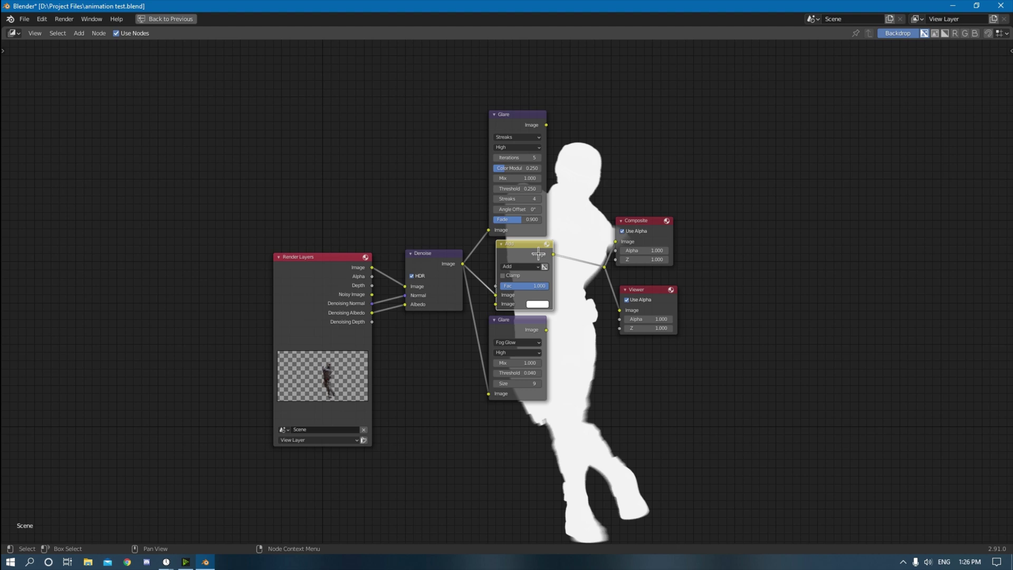
key("shift+d")
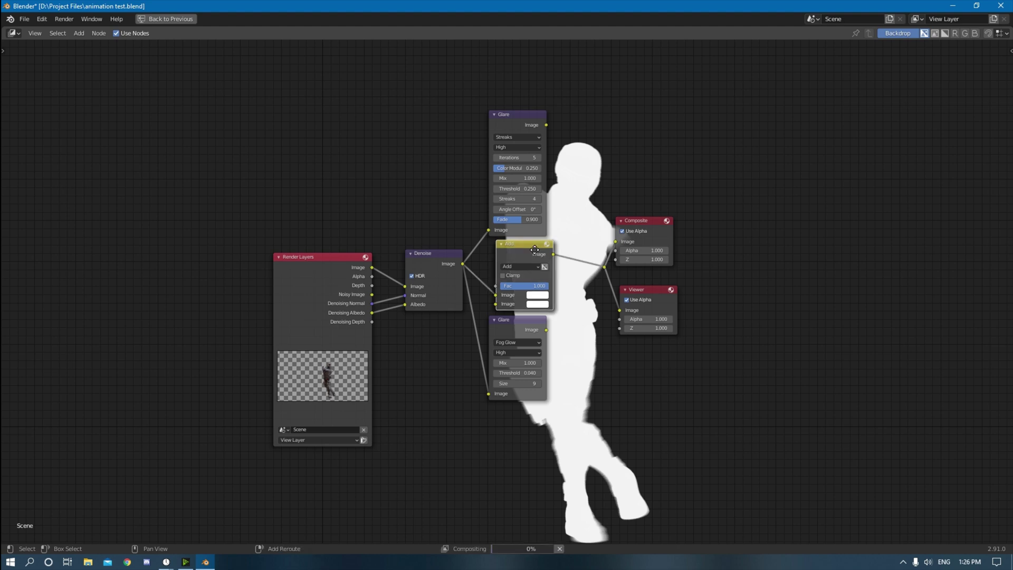
left_click(591, 246)
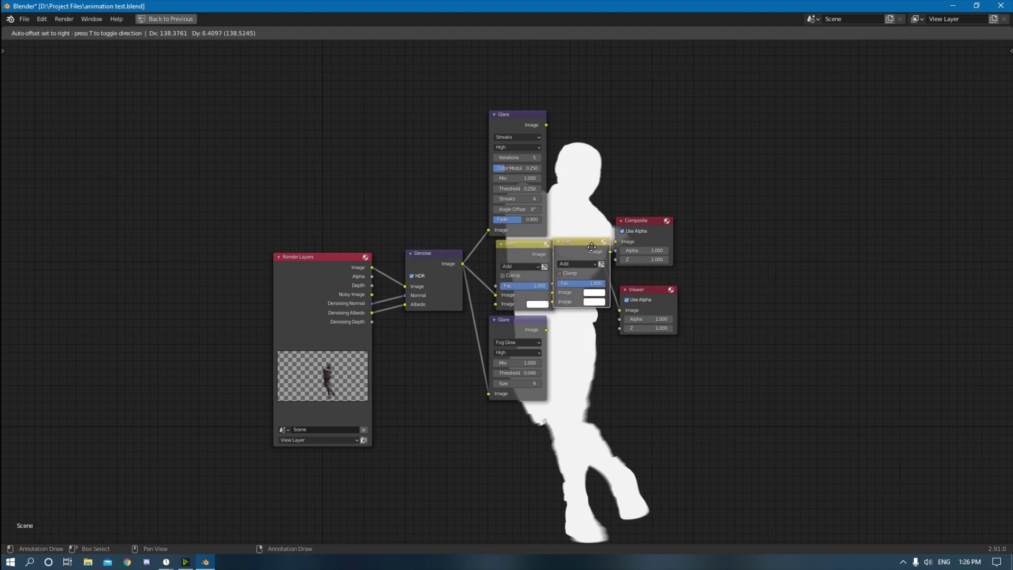
left_click_drag(541, 153, 504, 304)
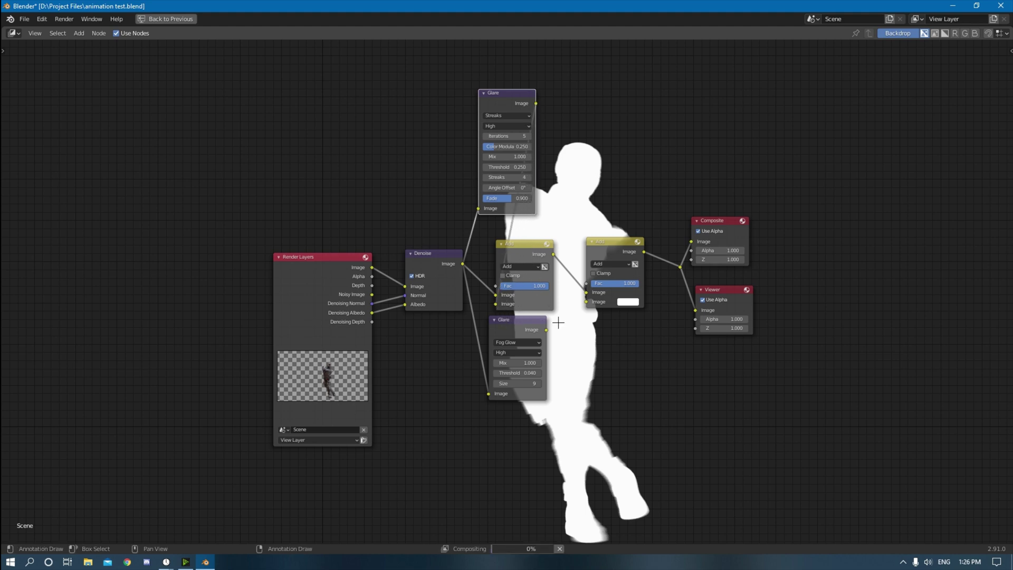
left_click_drag(546, 330, 586, 301)
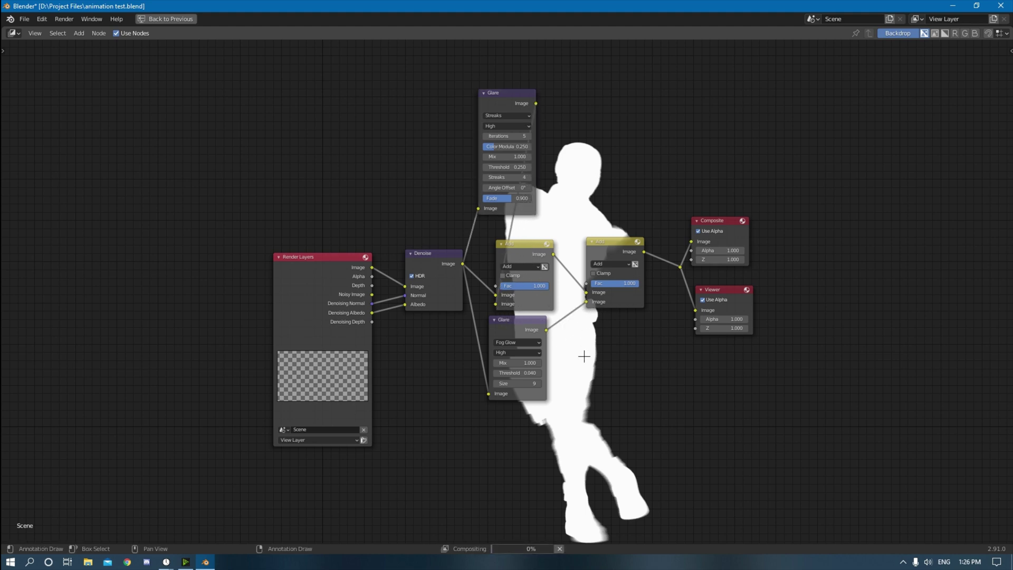
Set the second Add node's Fac to 3.000 and the first's to 2.000.
scroll(633, 433, "down", 3)
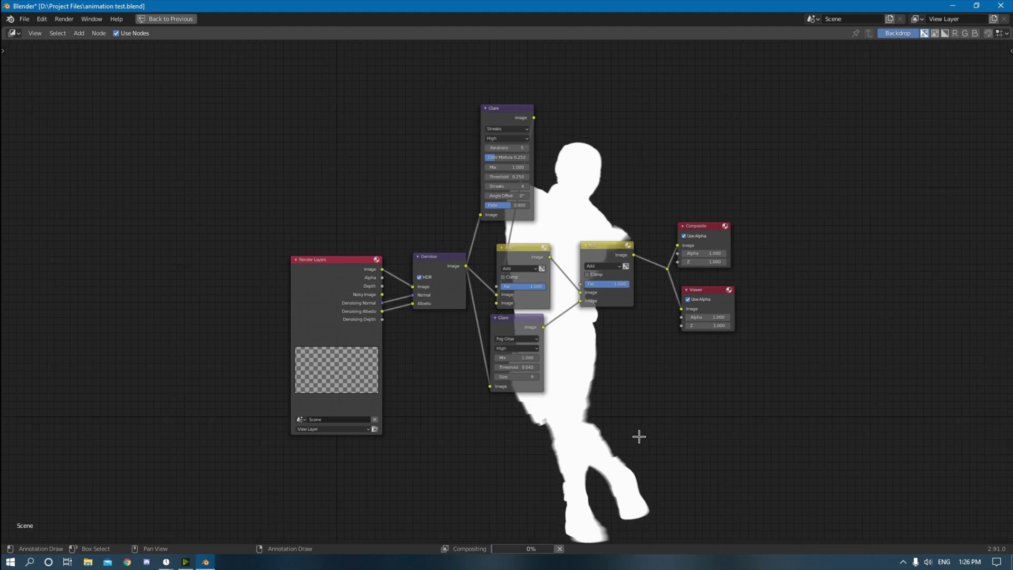
scroll(597, 385, "up", 4)
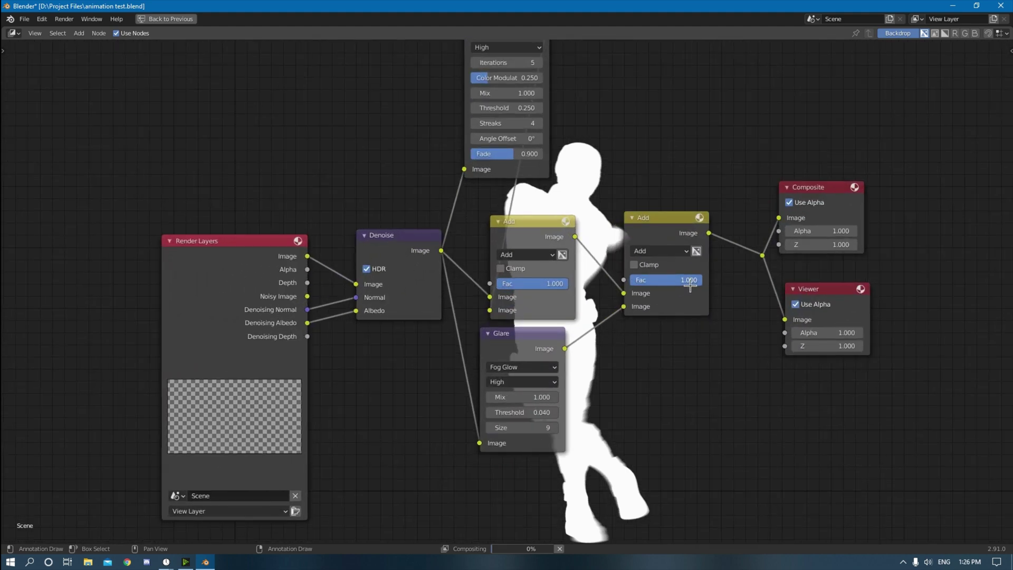
left_click(690, 284)
type("3")
left_click(559, 284)
type("2")
key("Return")
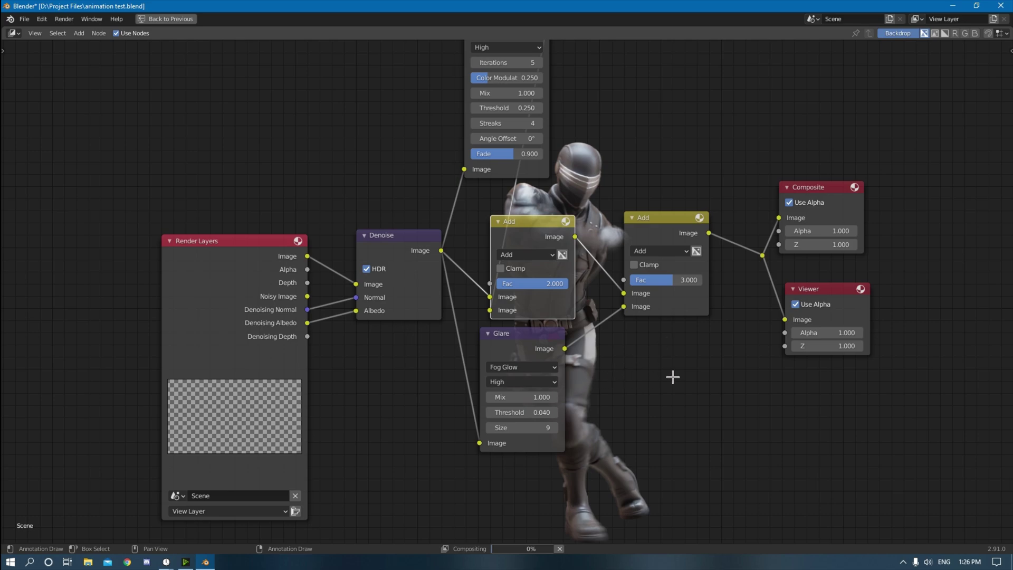
Preview the raw Render Layers output, then reconnect the second Add to Composite and Viewer.
scroll(672, 377, "down", 2)
middle_click_drag(669, 371, 386, 180)
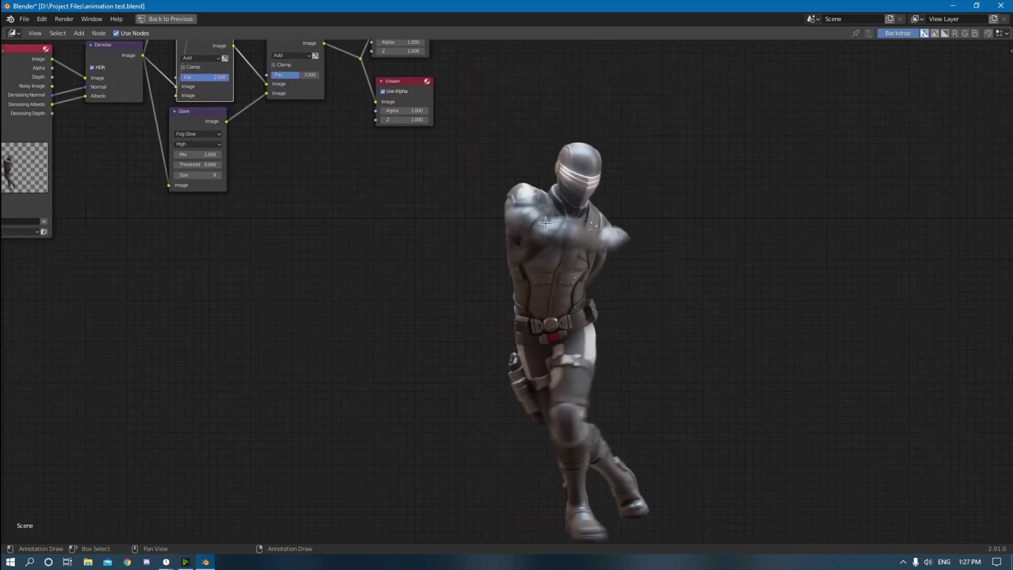
middle_click_drag(545, 223, 644, 290)
scroll(612, 288, "down", 2)
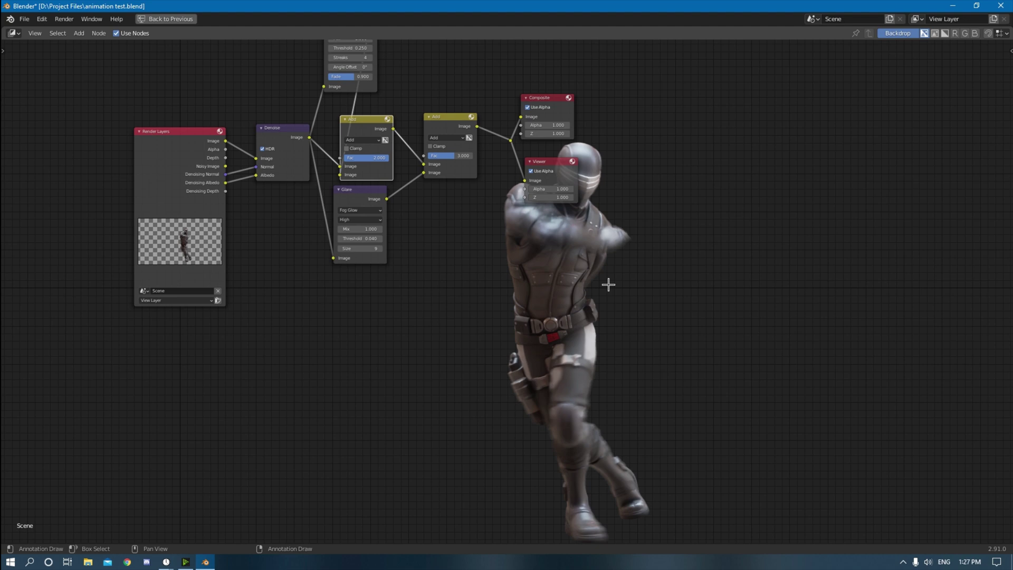
scroll(609, 285, "up", 5)
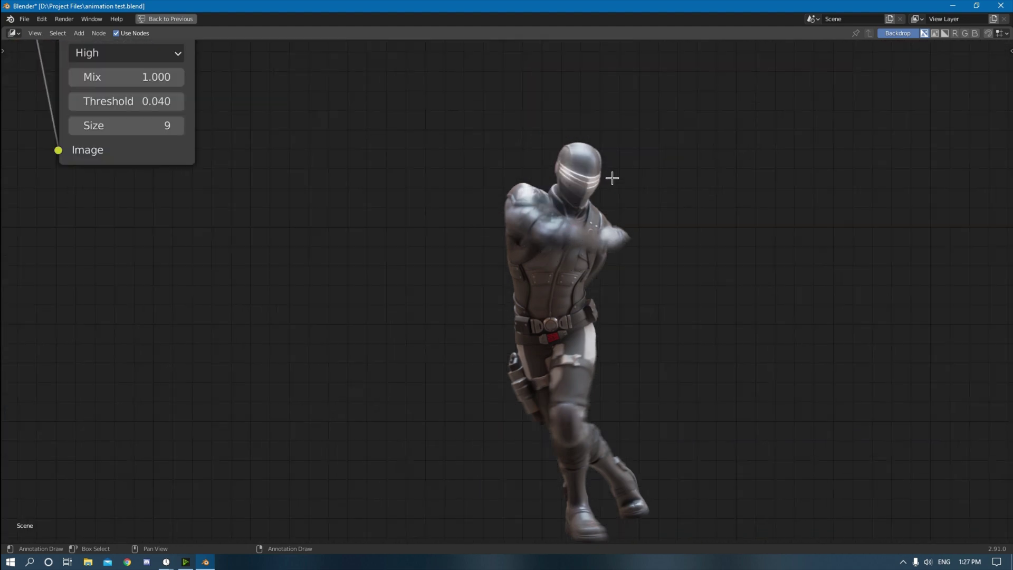
scroll(601, 183, "down", 2)
middle_click_drag(591, 199, 606, 378)
scroll(518, 323, "down", 2)
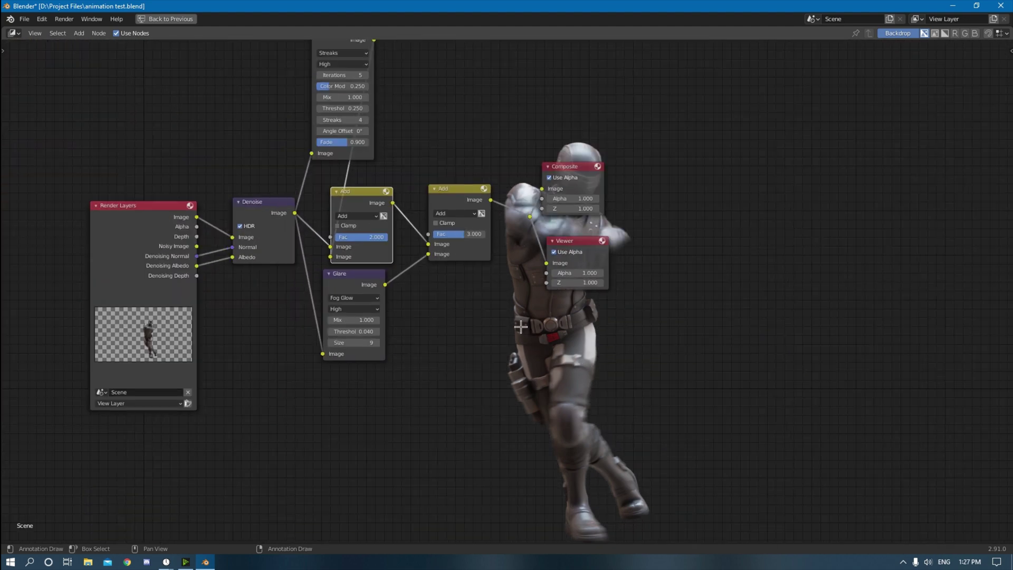
middle_click_drag(231, 246, 134, 179)
left_click_drag(78, 109, 474, 116)
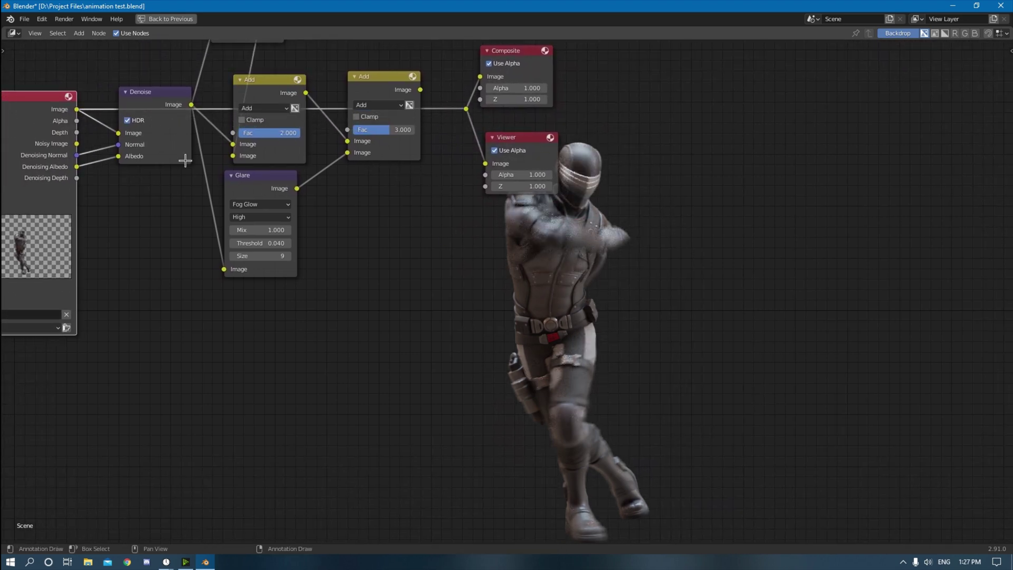
left_click_drag(420, 90, 466, 109)
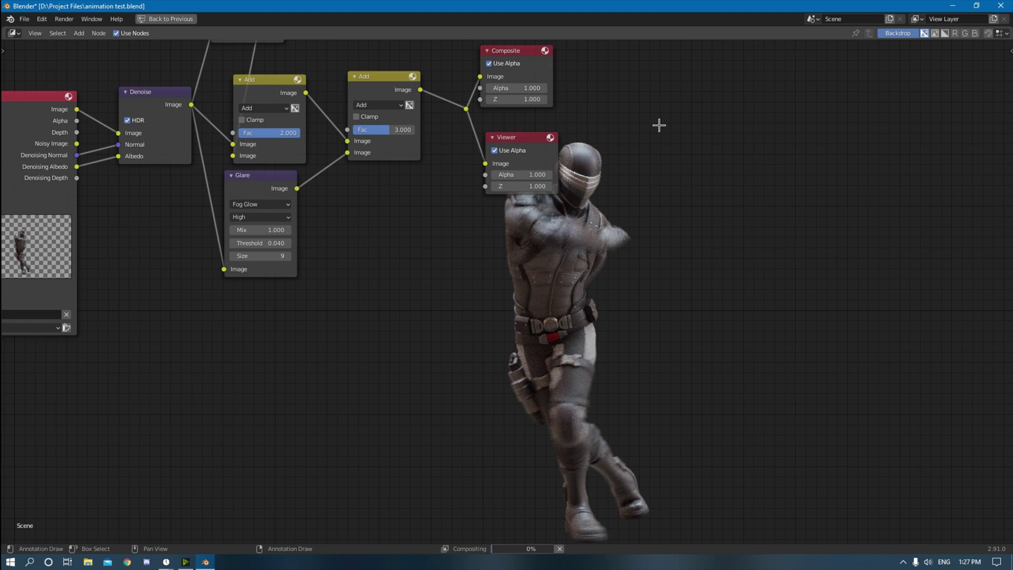
middle_click_drag(659, 129, 925, 158)
scroll(924, 158, "down", 3)
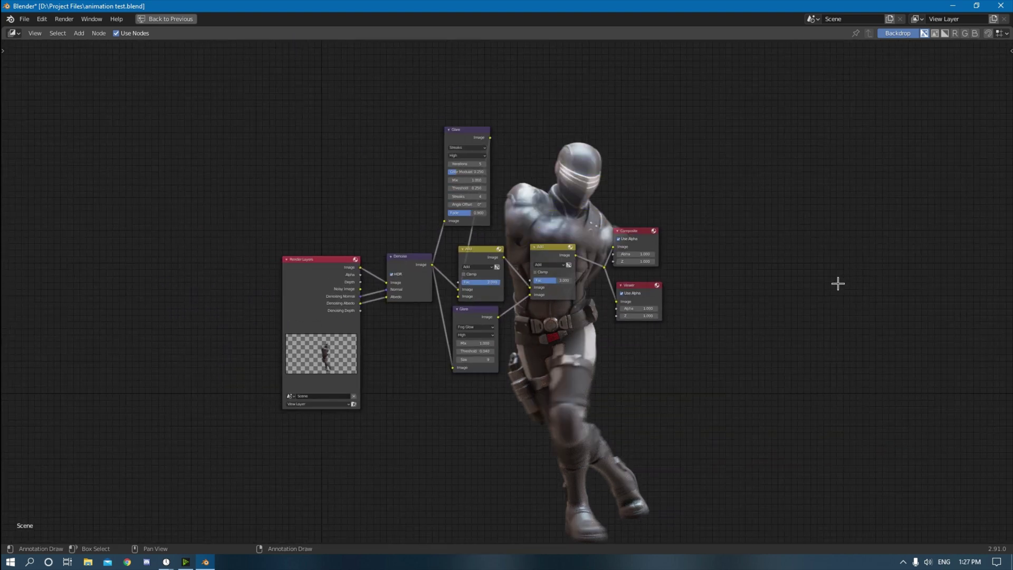
Save, restore the full layout, and return to the 3D view at the first frame.
key("ctrl+s")
key("ctrl+space")
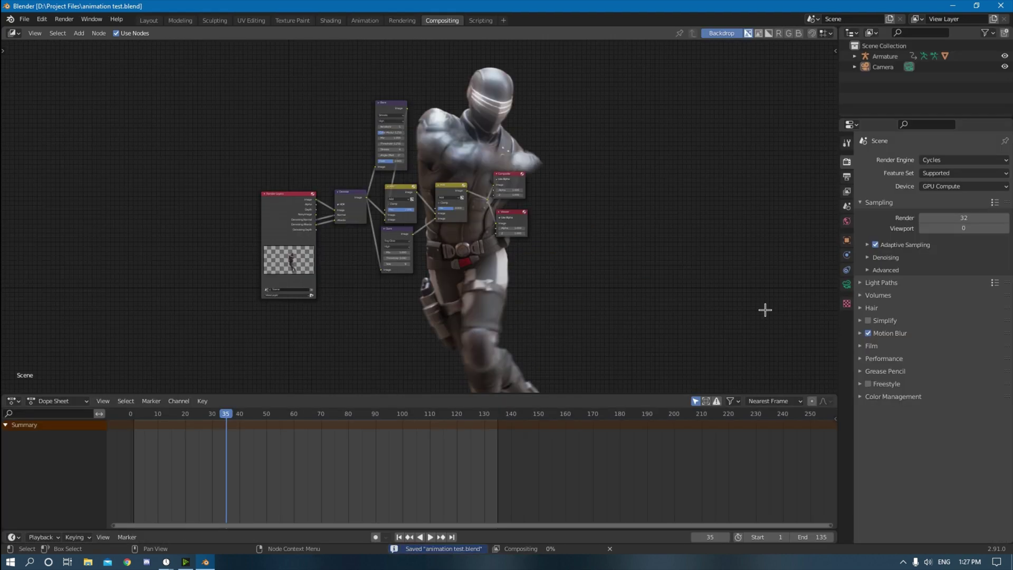
left_click(149, 20)
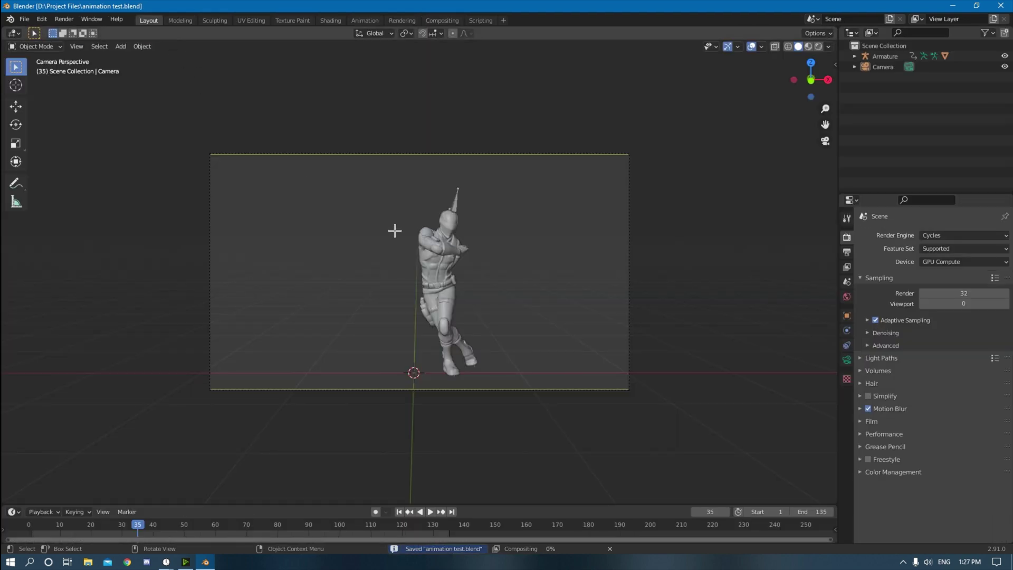
key("shift+Left")
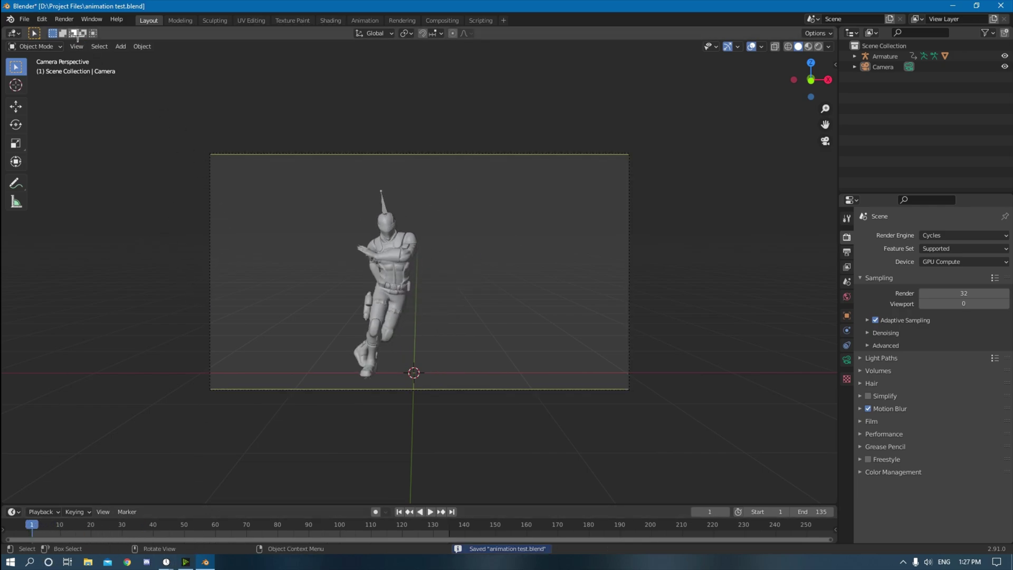
left_click(64, 19)
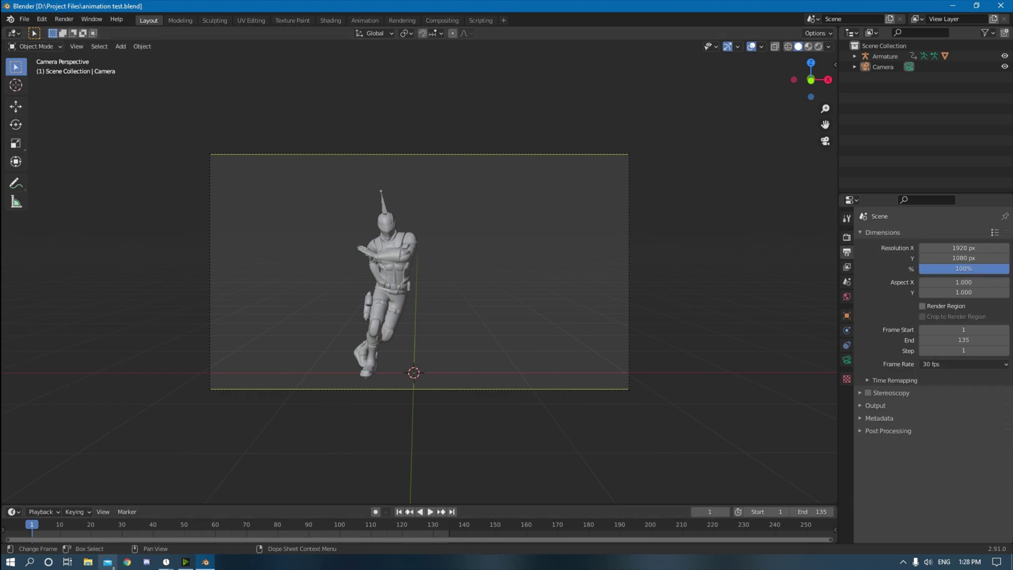
left_click(107, 562)
Add a mesh plane and scale it up to 9.025 as the ground.
key("shift+a")
mouse_move(502, 300)
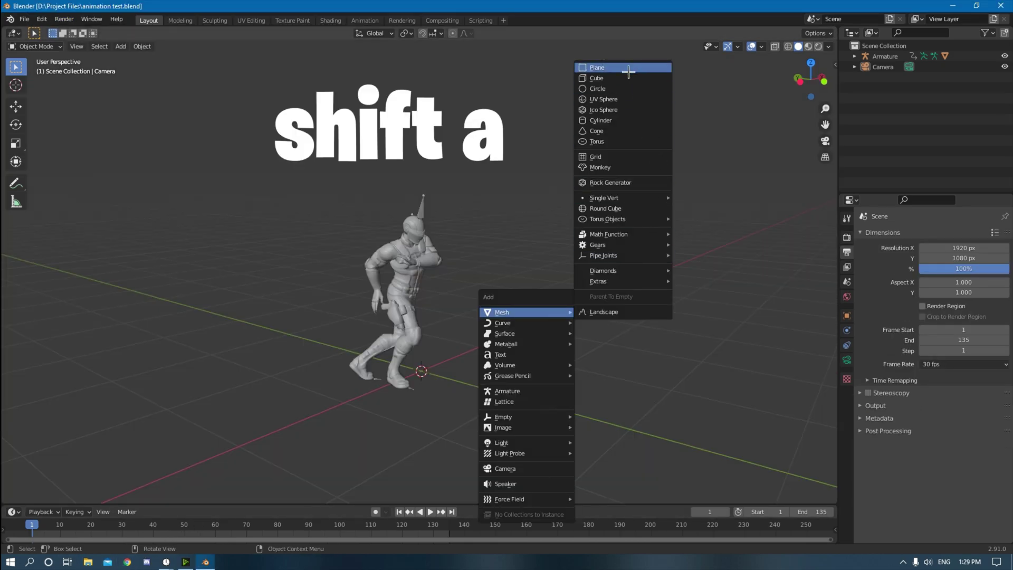
left_click(533, 73)
key("s")
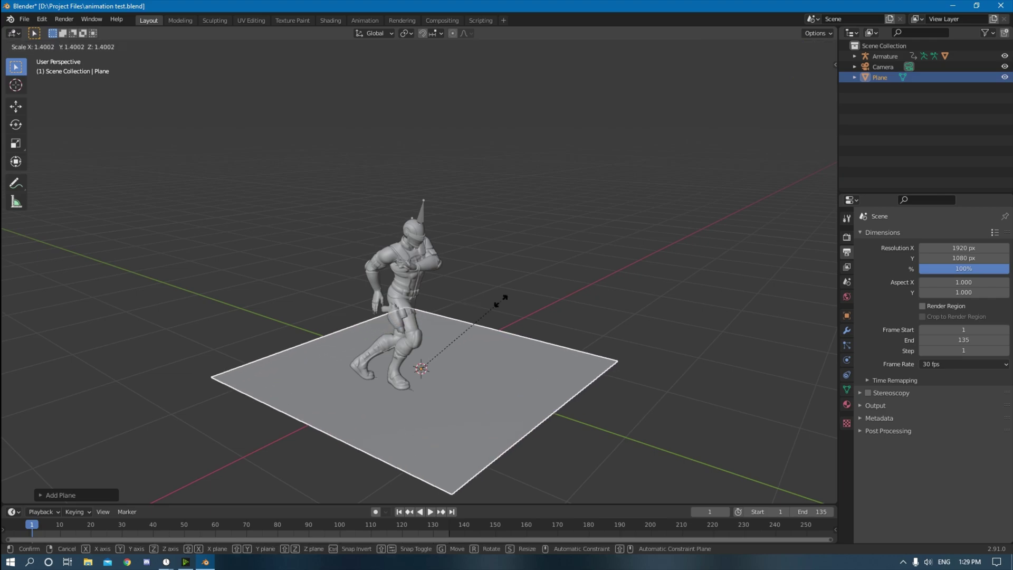
left_click(256, 155)
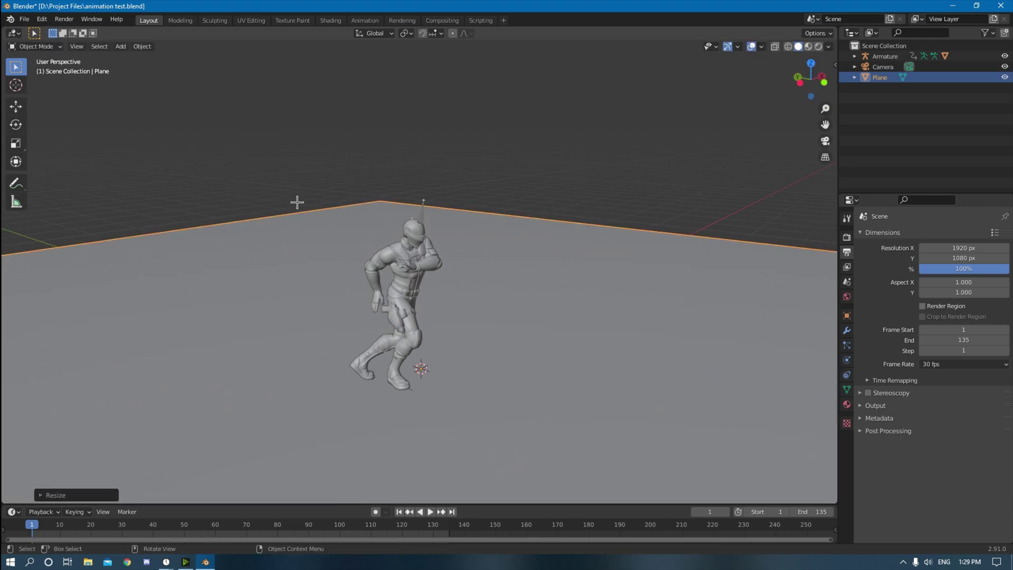
middle_click_drag(297, 201, 325, 224)
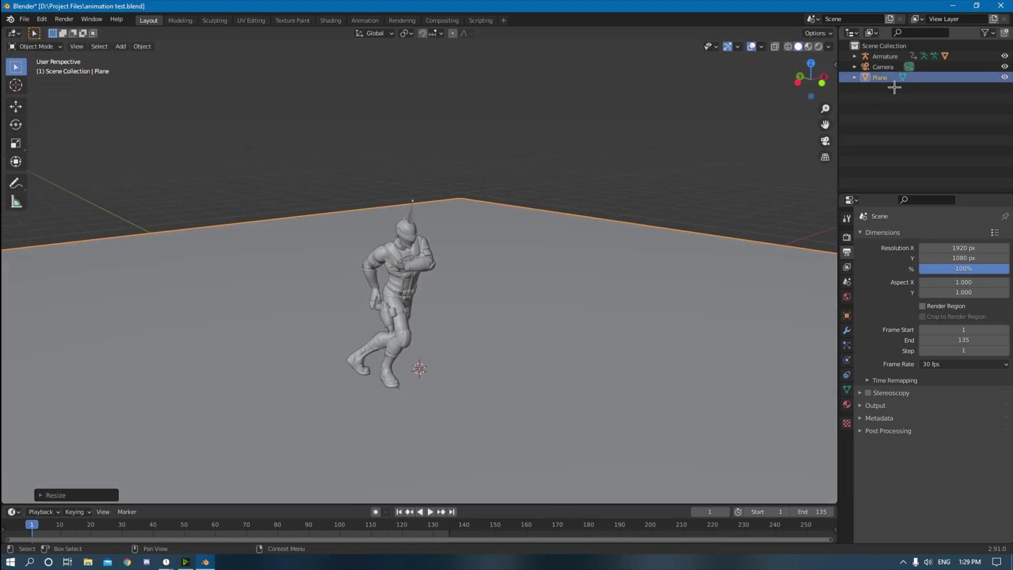
Rename the plane 'shadow catcher' and enable Shadow Catcher in its Visibility settings.
double_click(880, 77)
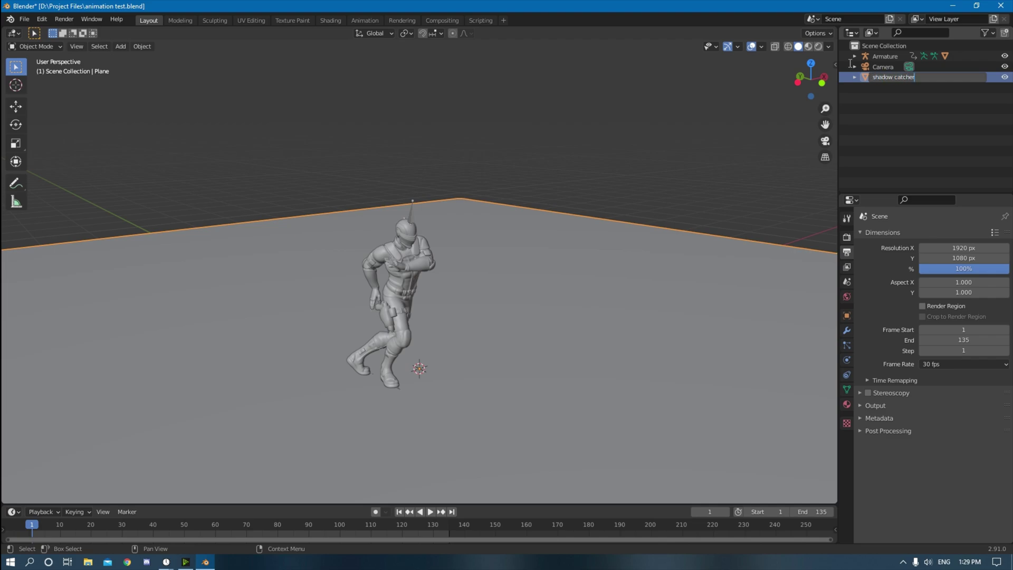
key("Return")
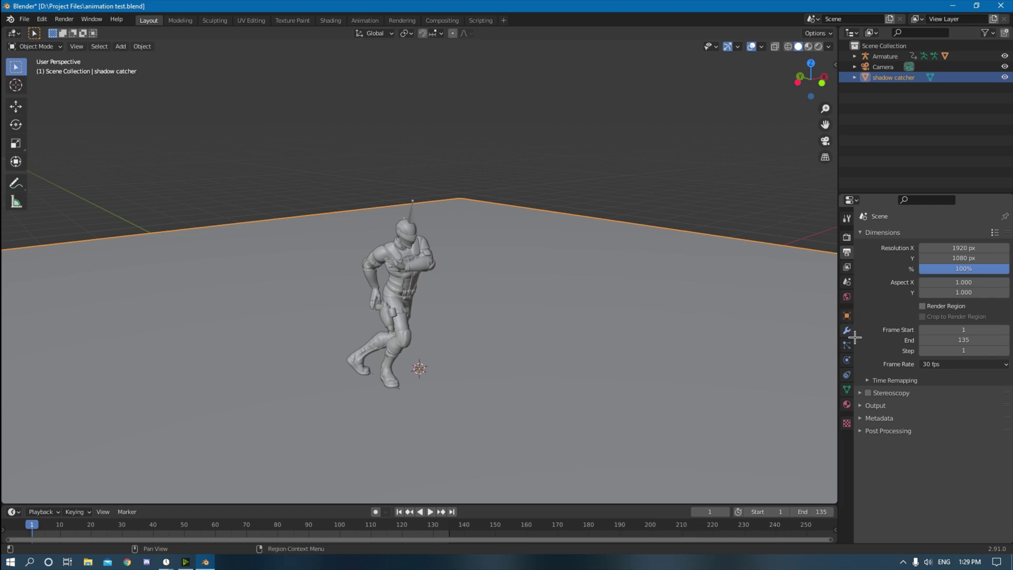
left_click(848, 317)
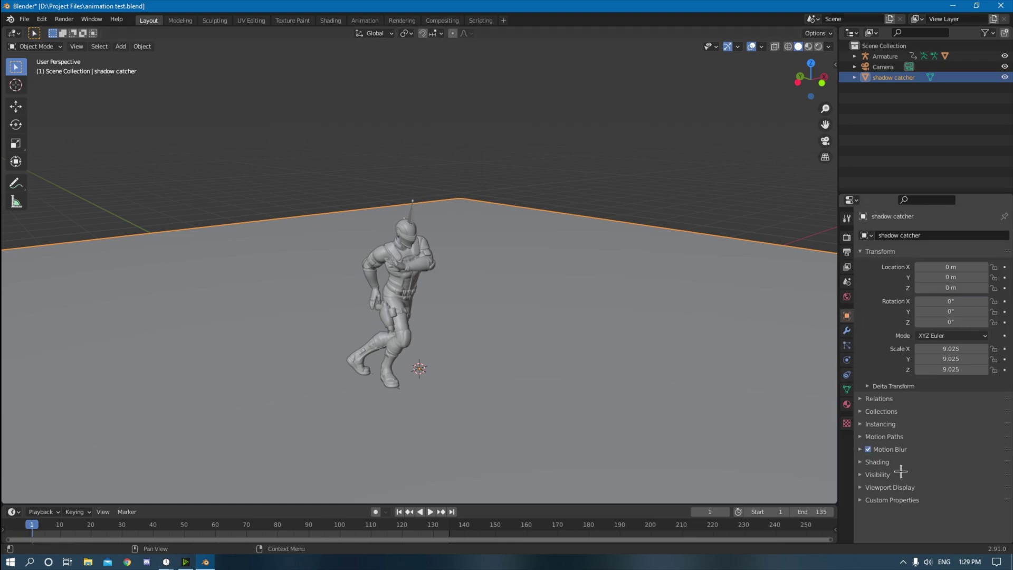
left_click(877, 474)
scroll(937, 415, "down", 5)
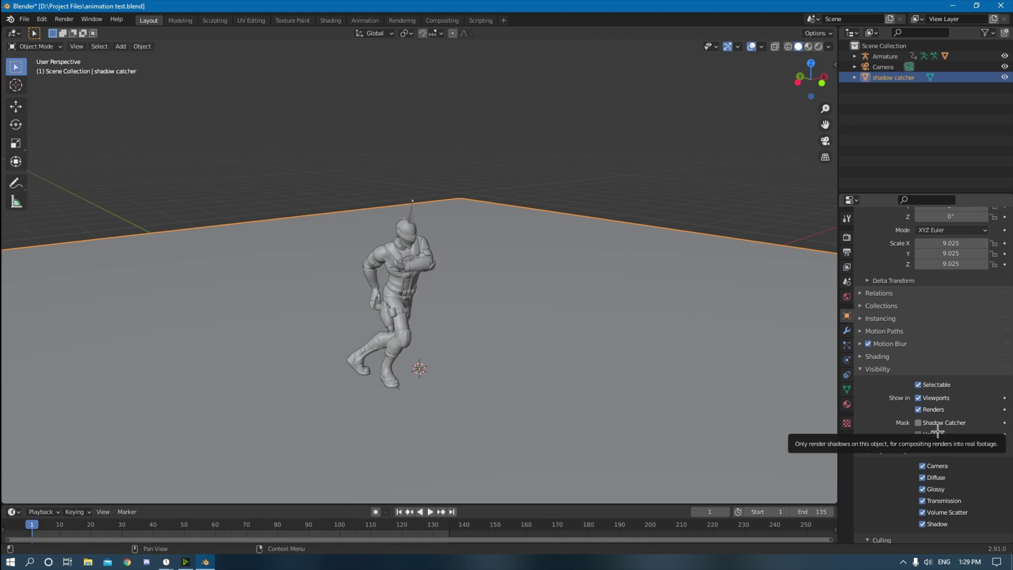
left_click(937, 425)
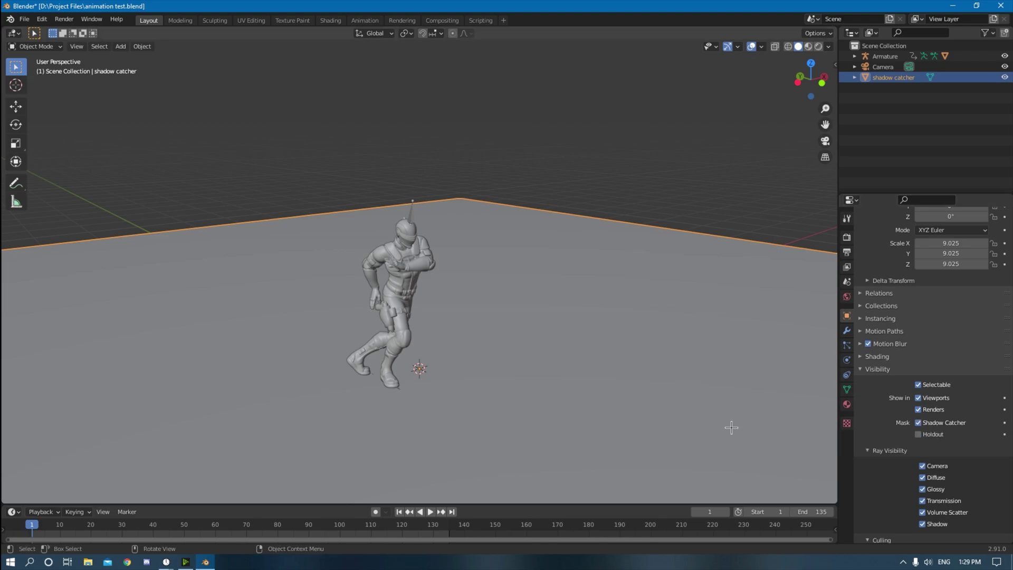
View the scene through the camera in Rendered shading and save the file.
left_click(892, 370)
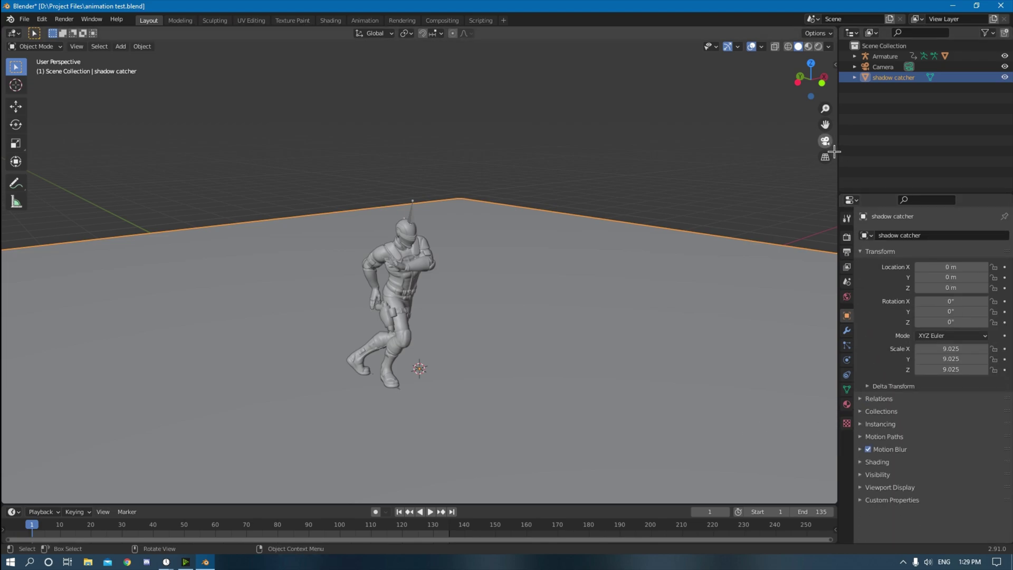
key("KP_0")
left_click(702, 207)
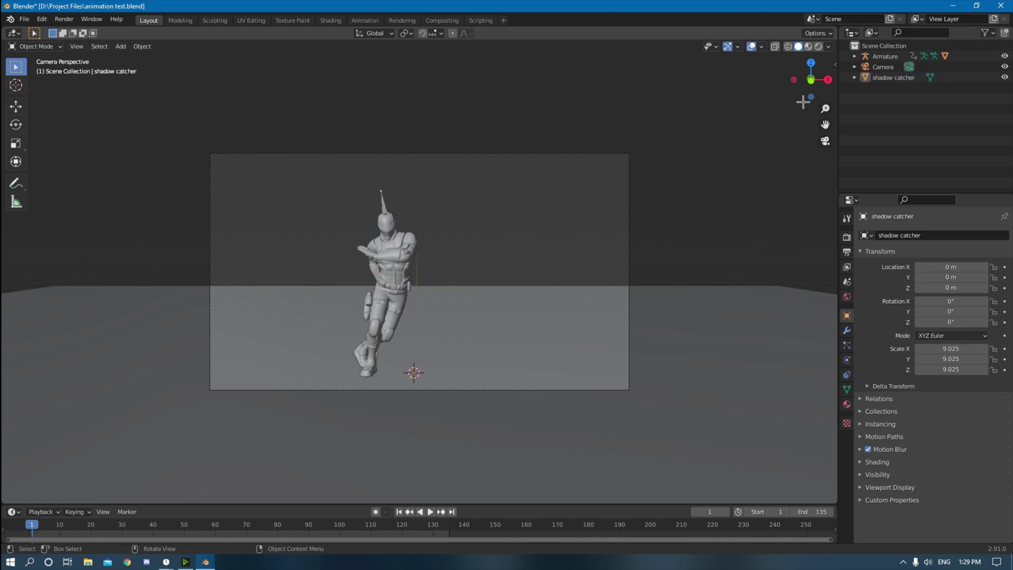
left_click(818, 47)
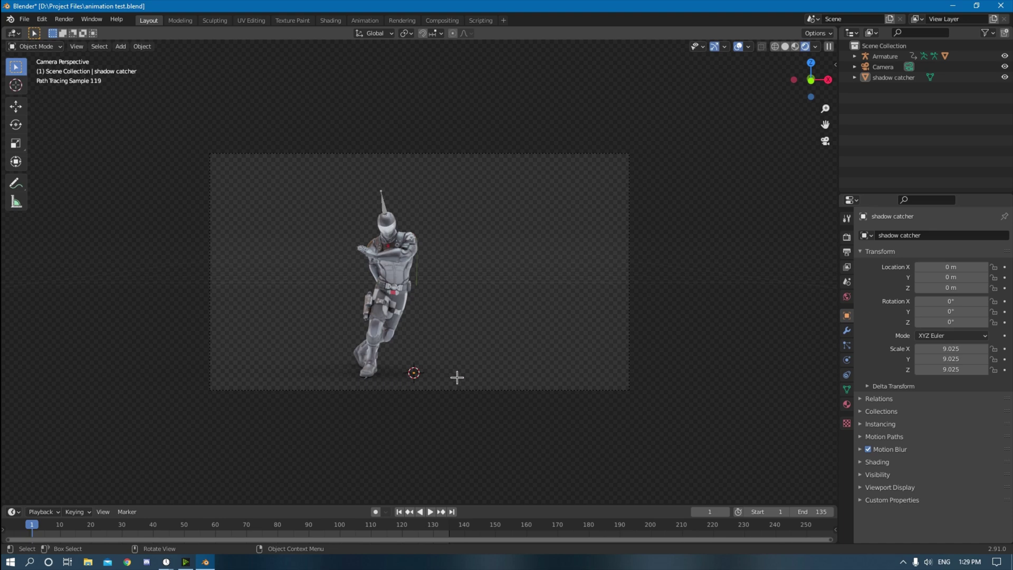
key("ctrl+s")
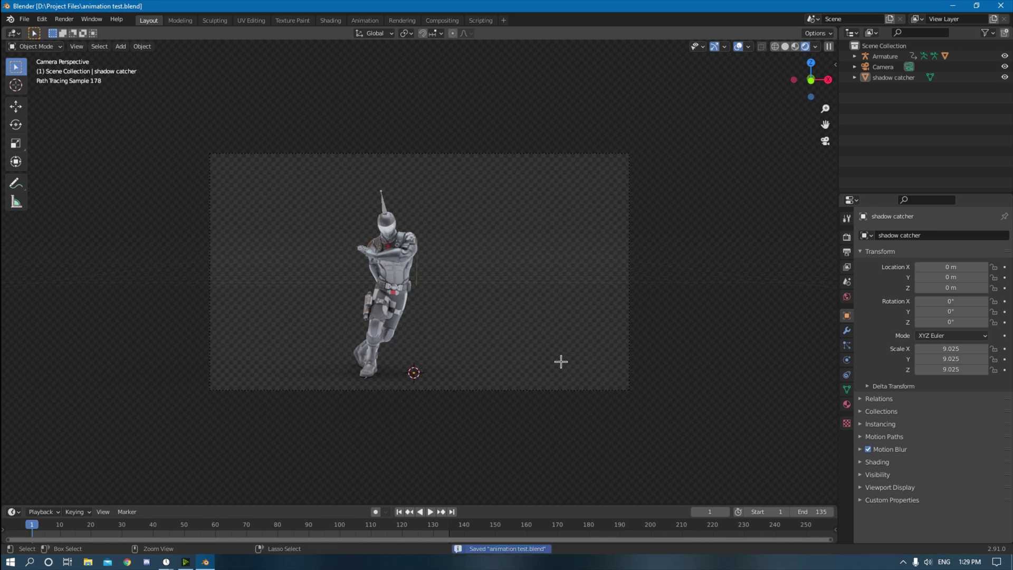
Inspect the shadow under the feet, save again, and return to Solid shading.
middle_click_drag(561, 360, 484, 201)
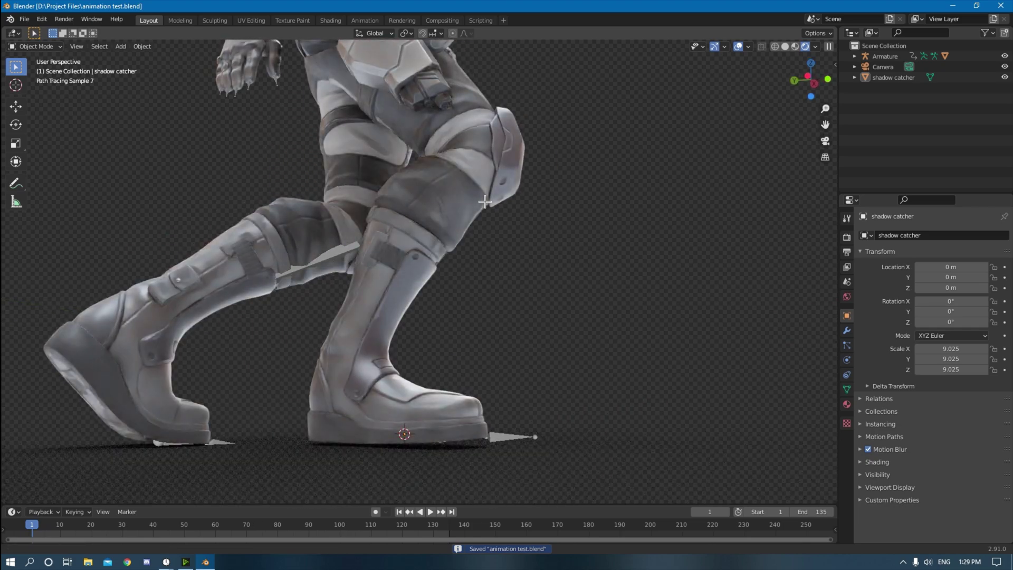
left_click(825, 141)
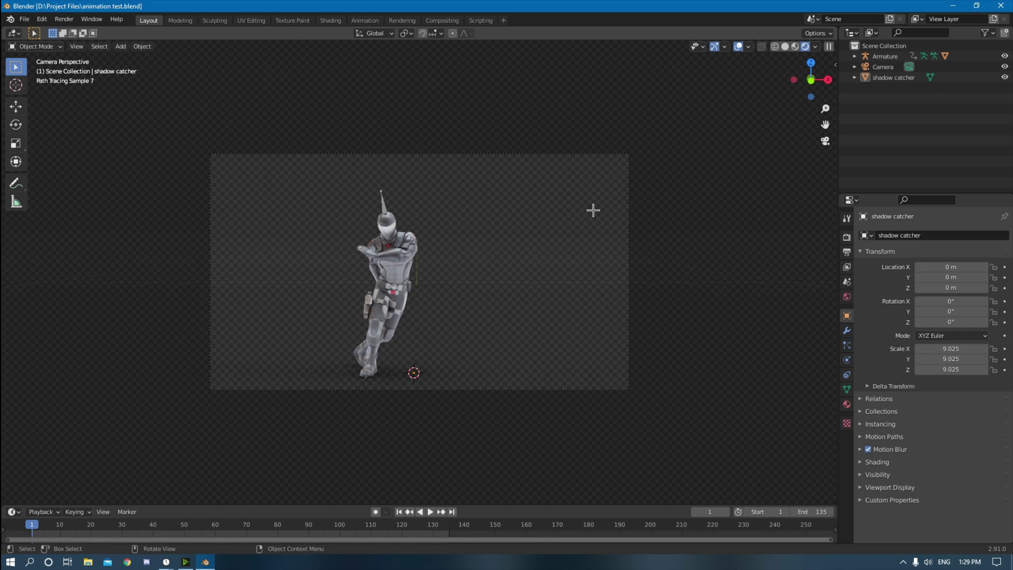
key("ctrl+s")
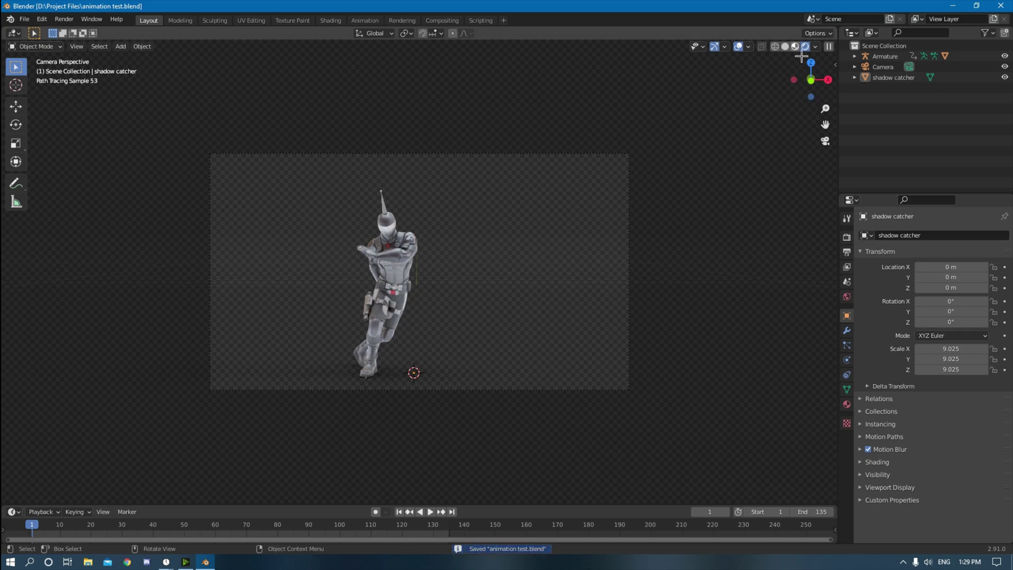
left_click(785, 46)
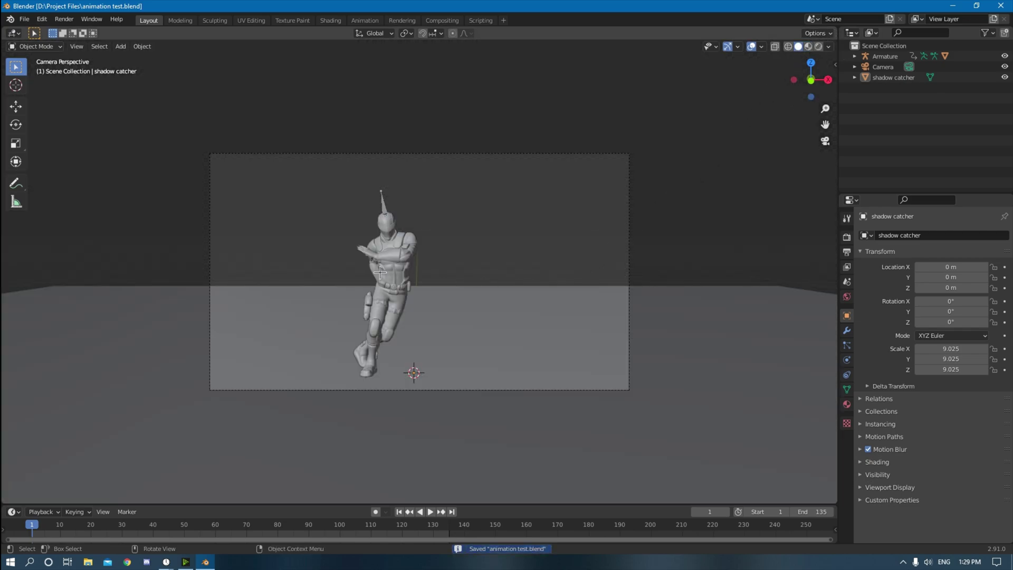
Render the animation to PNG frames, play them back, then start a new General file.
left_click(64, 19)
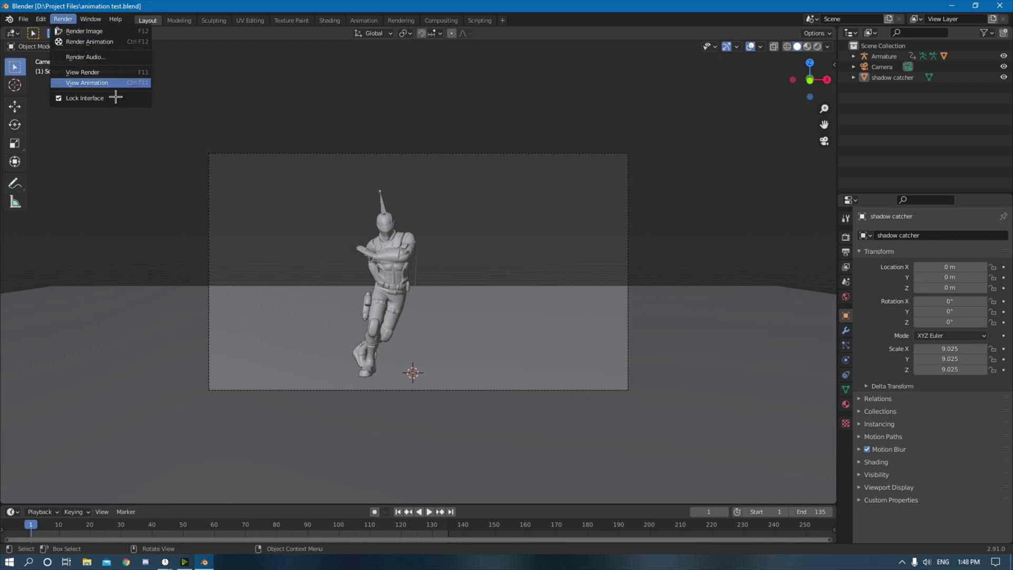
key("Return")
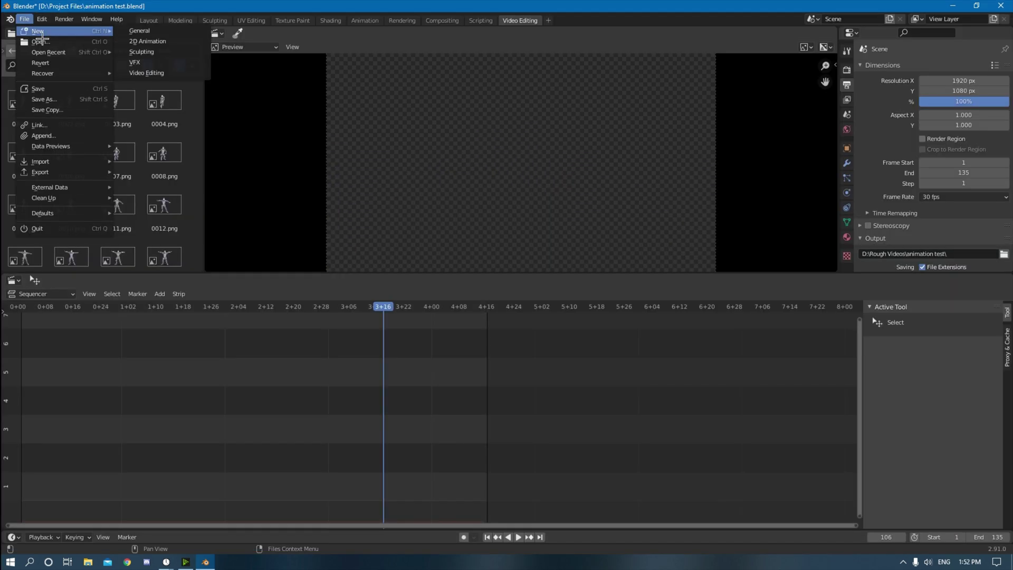
left_click(184, 32)
Open the new file, add a Video Editing workspace, and begin adding an image sequence.
left_click(529, 301)
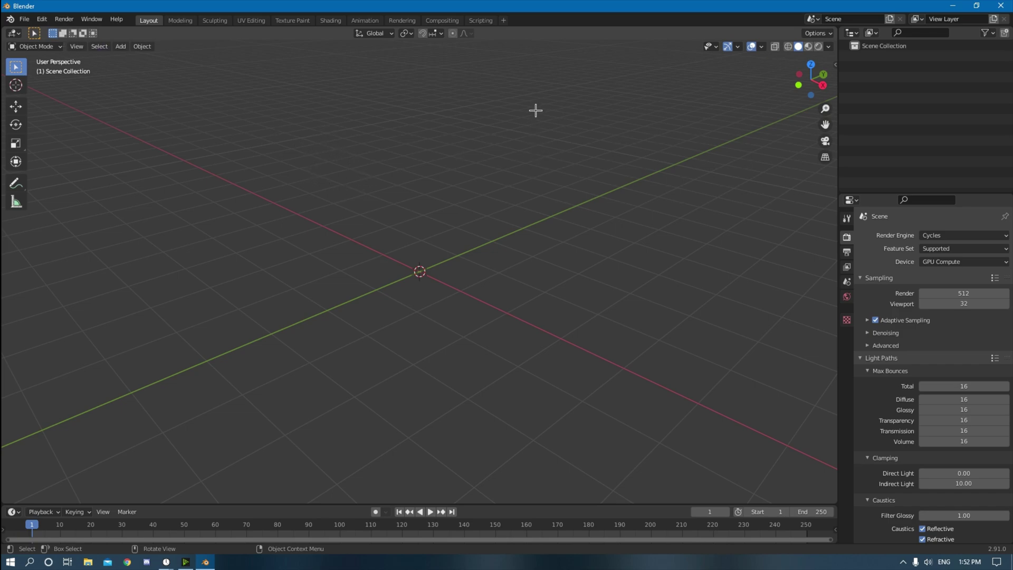
left_click(504, 20)
mouse_move(490, 83)
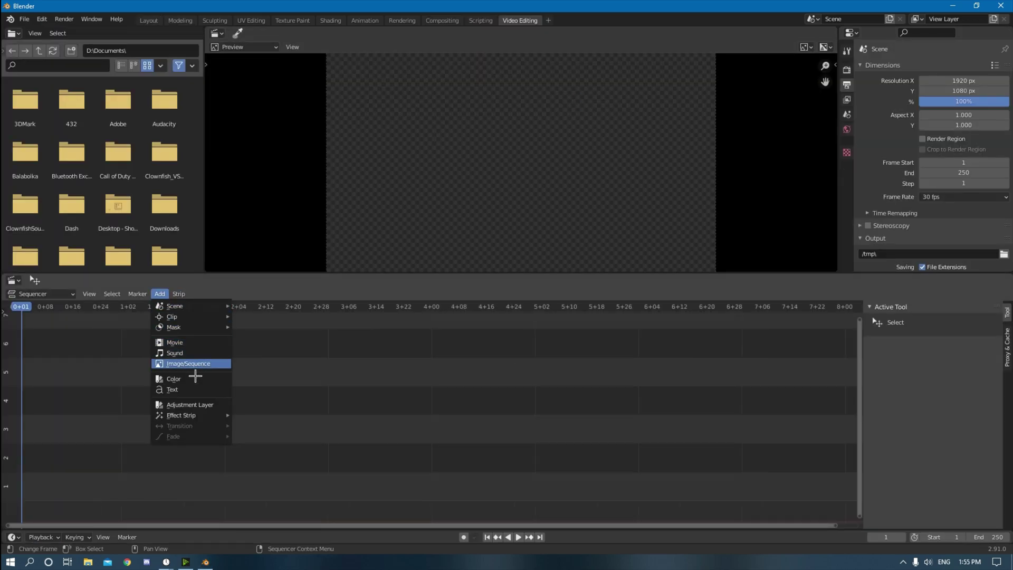
left_click(199, 362)
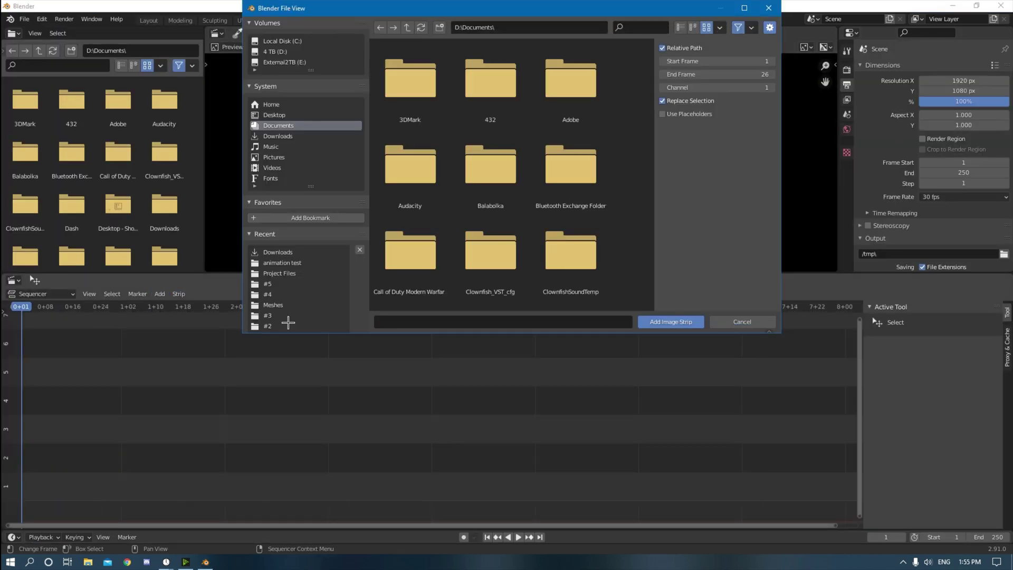
Add all PNG frames from D:\Rough Videos\animation test as one image strip.
left_click(294, 137)
left_click(290, 52)
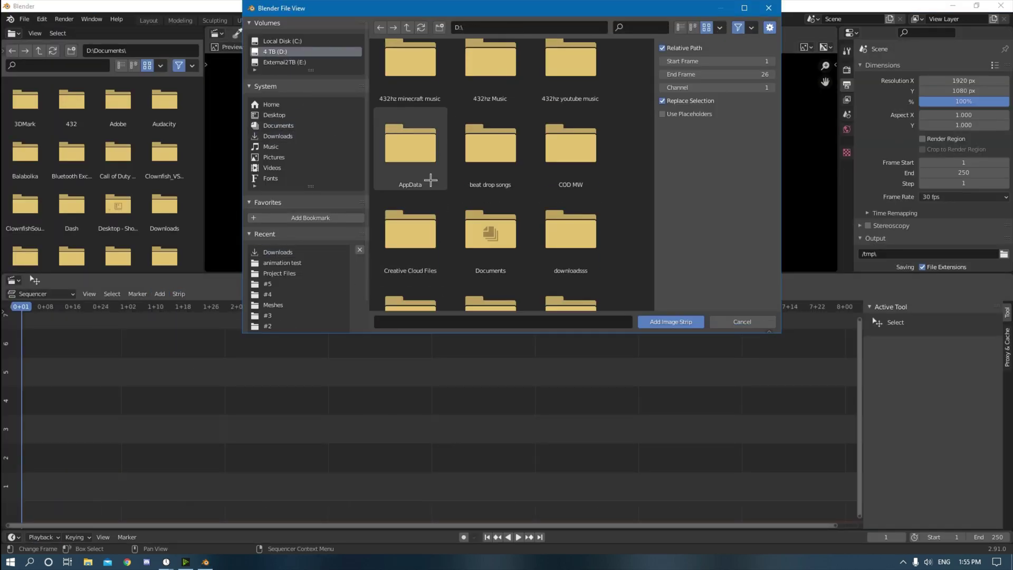
scroll(429, 176, "down", 8)
scroll(479, 199, "down", 8)
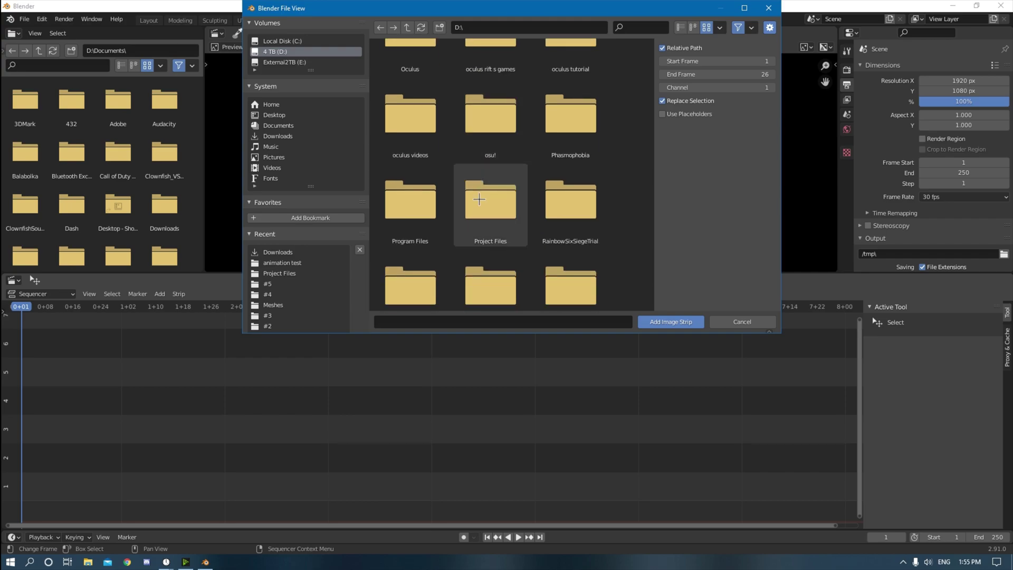
double_click(411, 248)
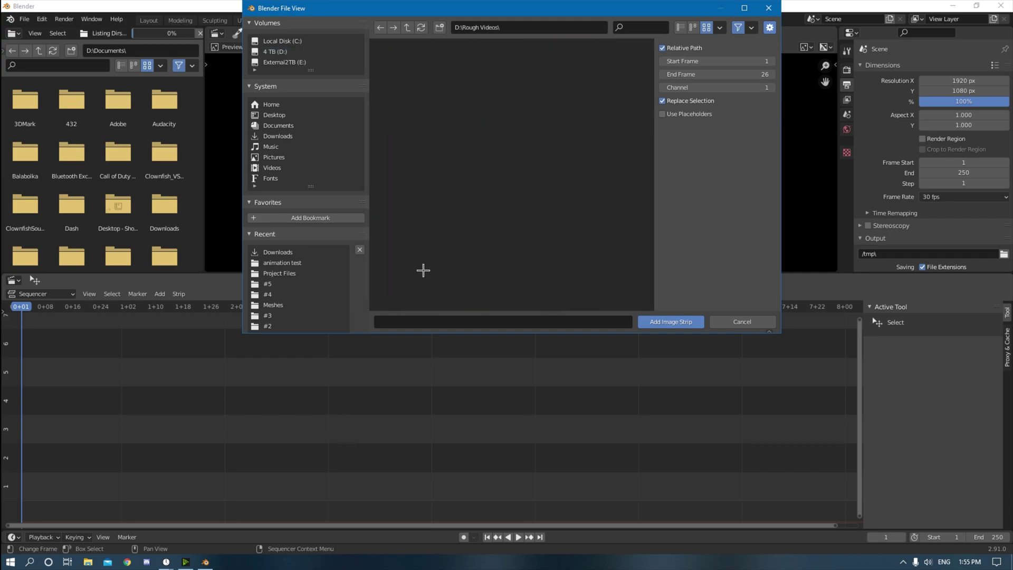
scroll(496, 253, "up", 1)
left_click(505, 187)
double_click(505, 186)
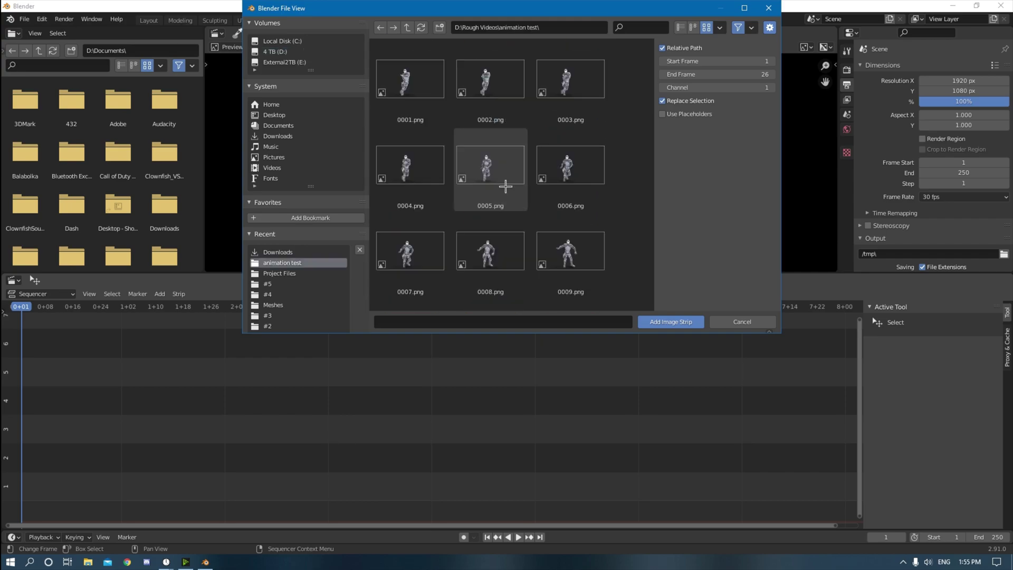
key("a")
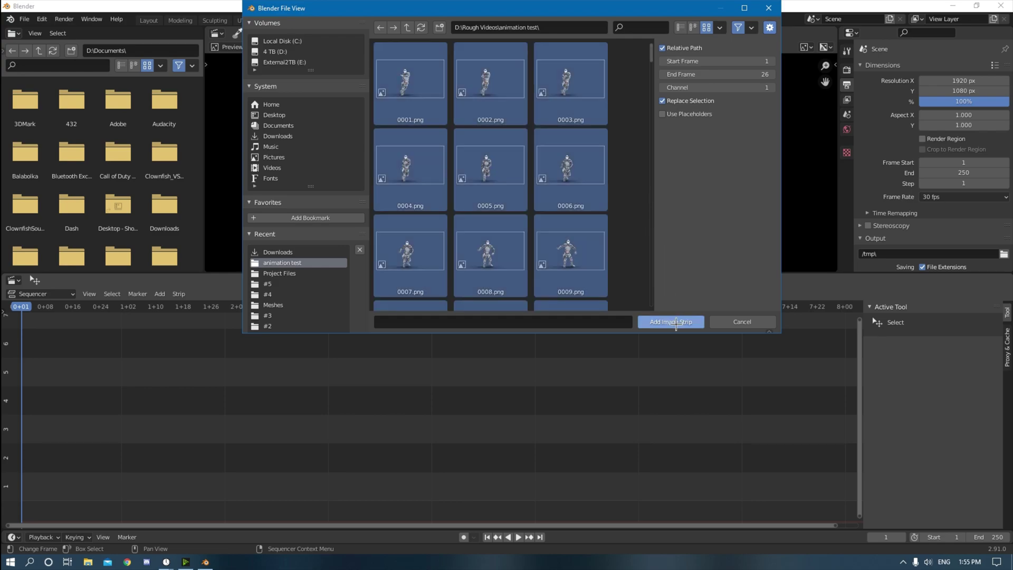
left_click(671, 322)
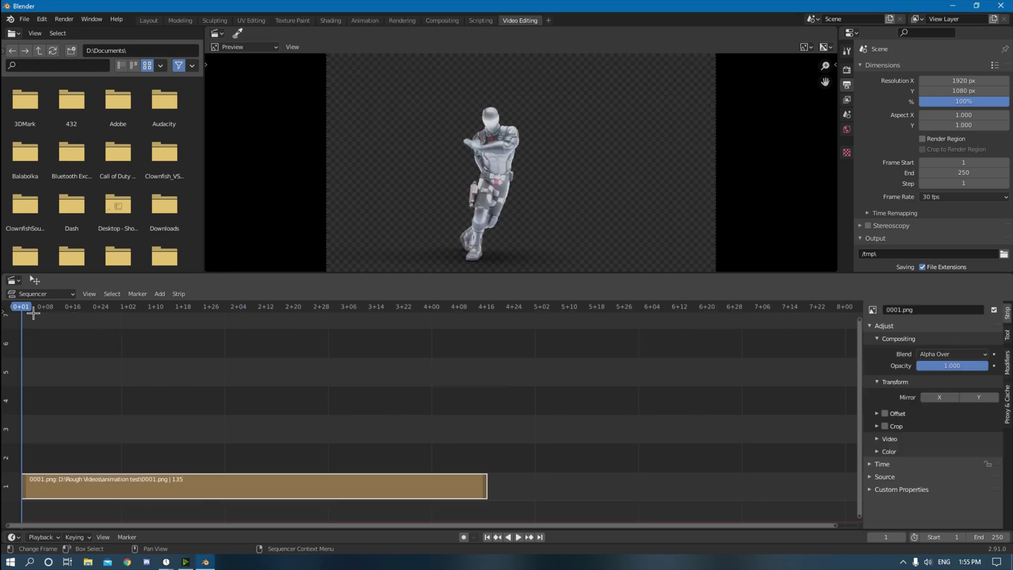
Set the scene's end frame to 135 to match the strip's last frame.
left_click_drag(33, 313, 491, 378)
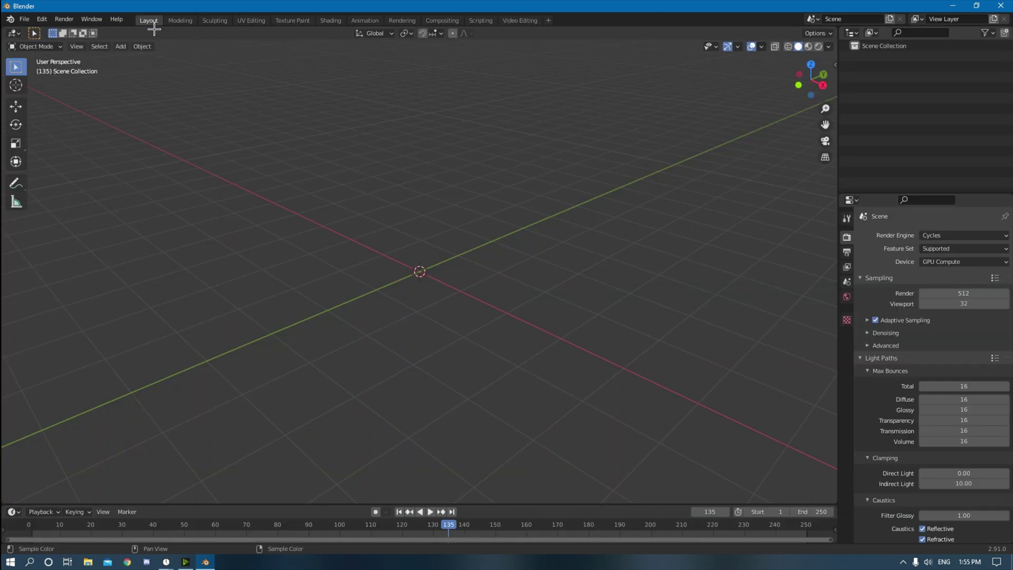
left_click(149, 20)
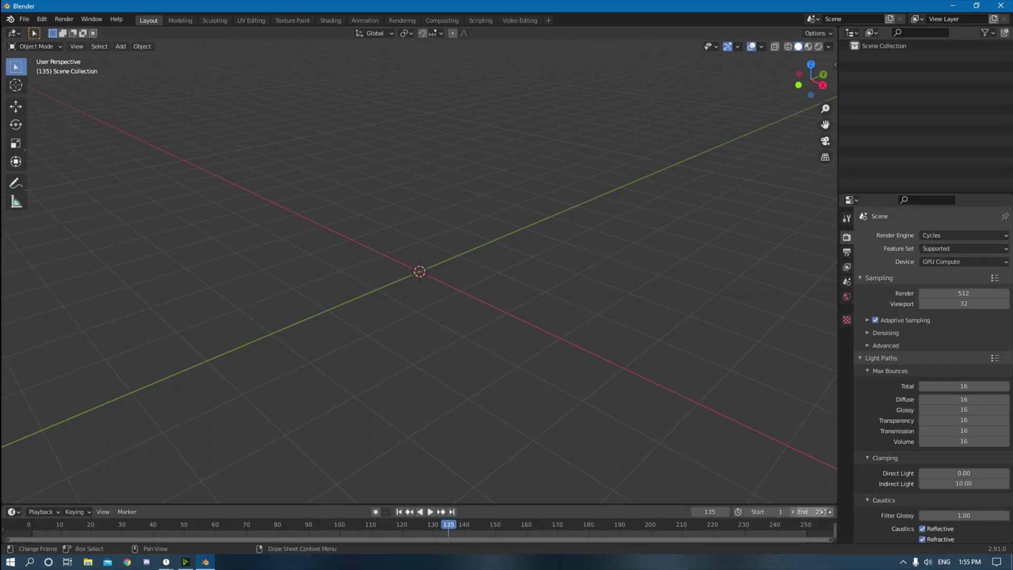
left_click(826, 511)
type("135")
key("Return")
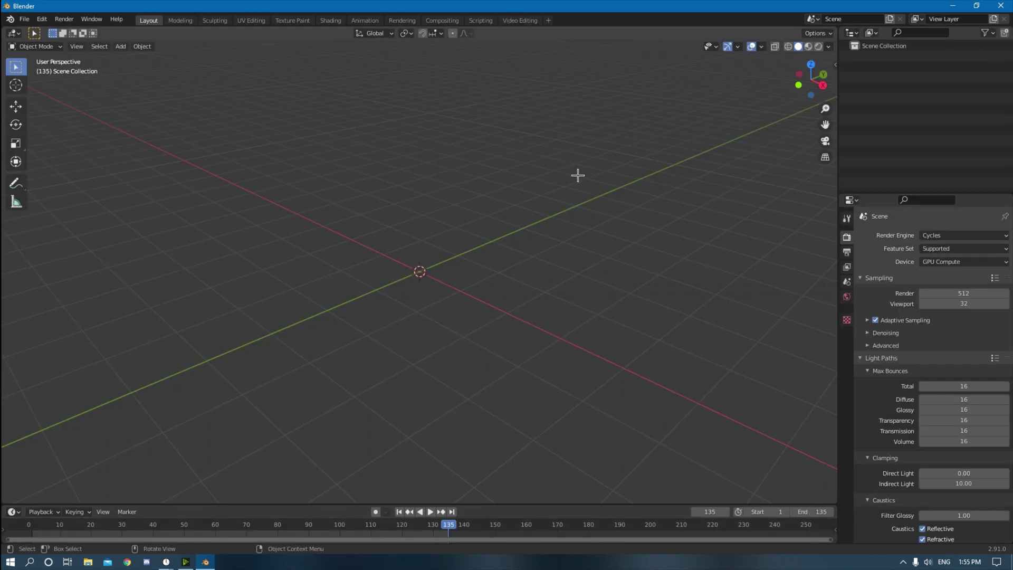
Play the image strip in the Video Editing workspace, then stop playback.
left_click(520, 20)
key("space")
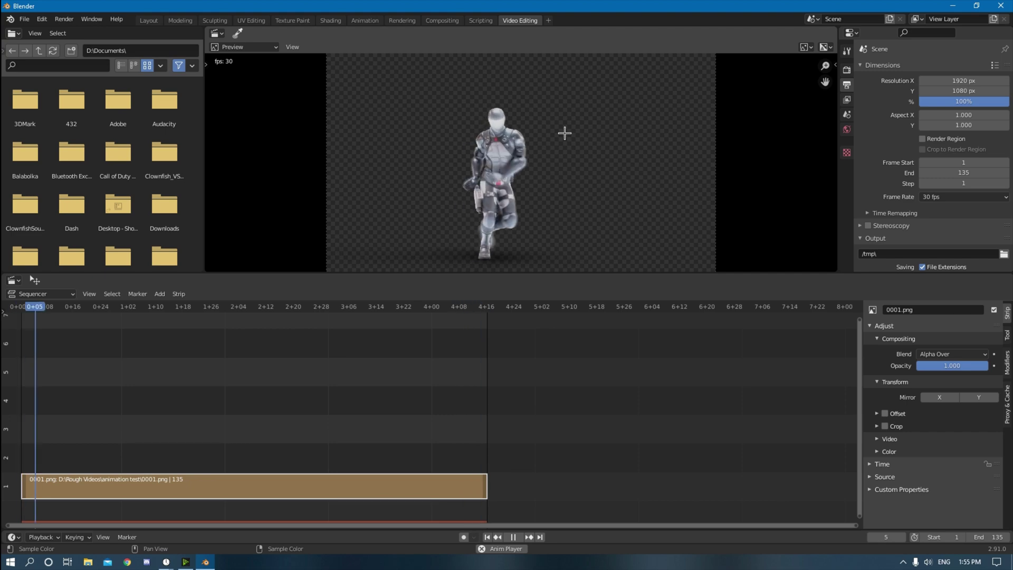
key("space")
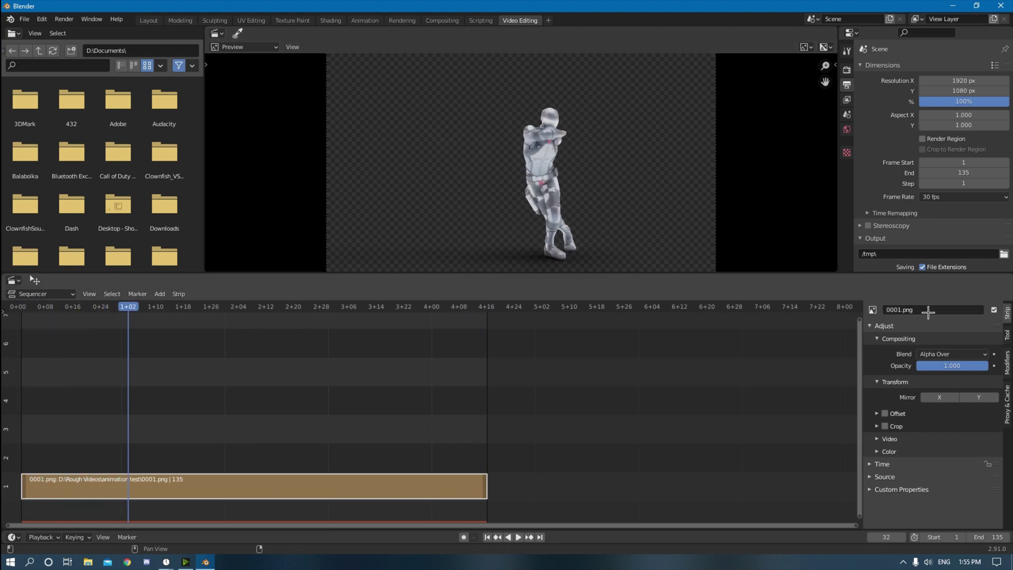
Set PNG compression to 0% and switch the output file format to FFmpeg video.
scroll(906, 213, "down", 5)
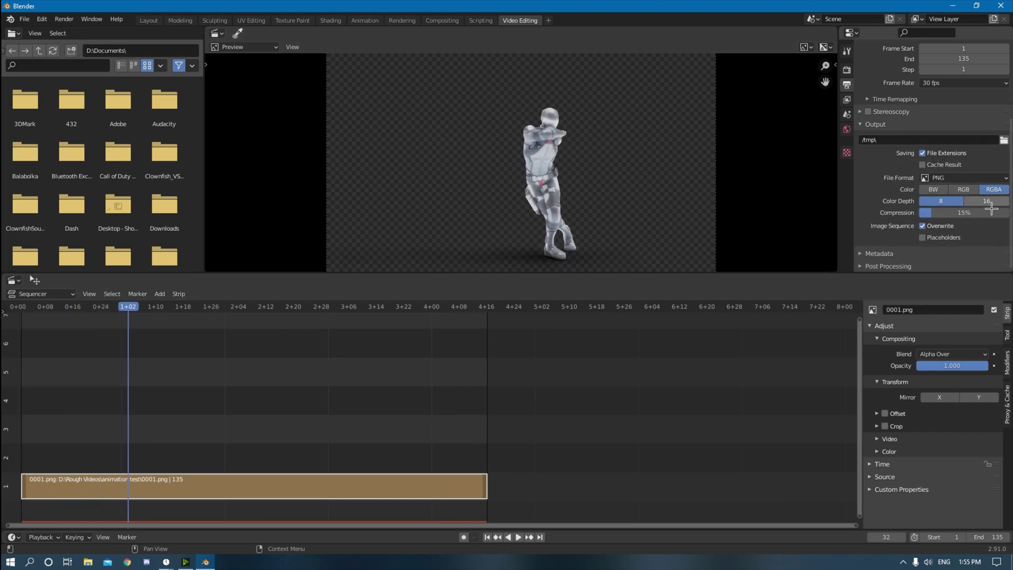
left_click_drag(958, 212, 921, 213)
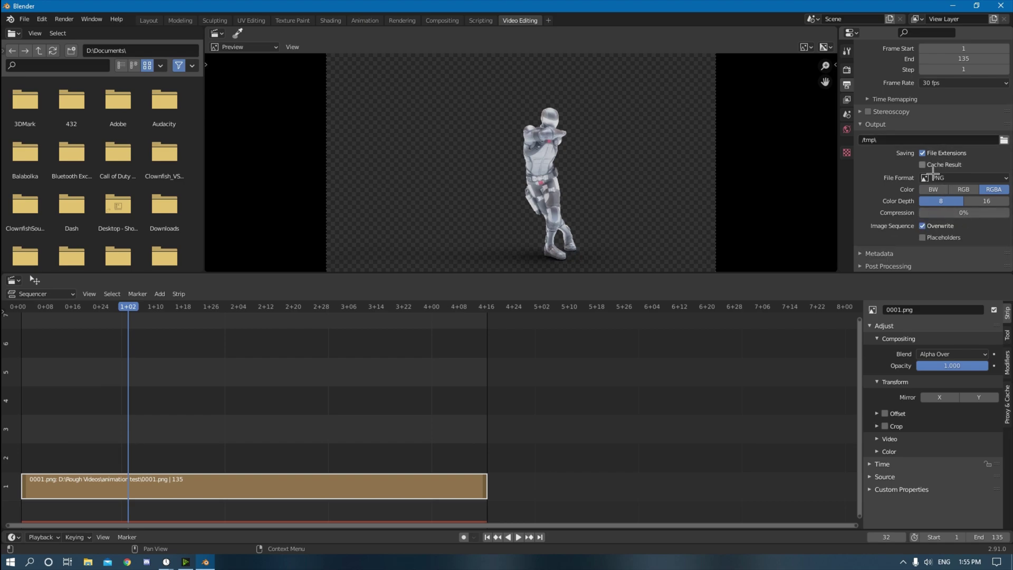
left_click(934, 177)
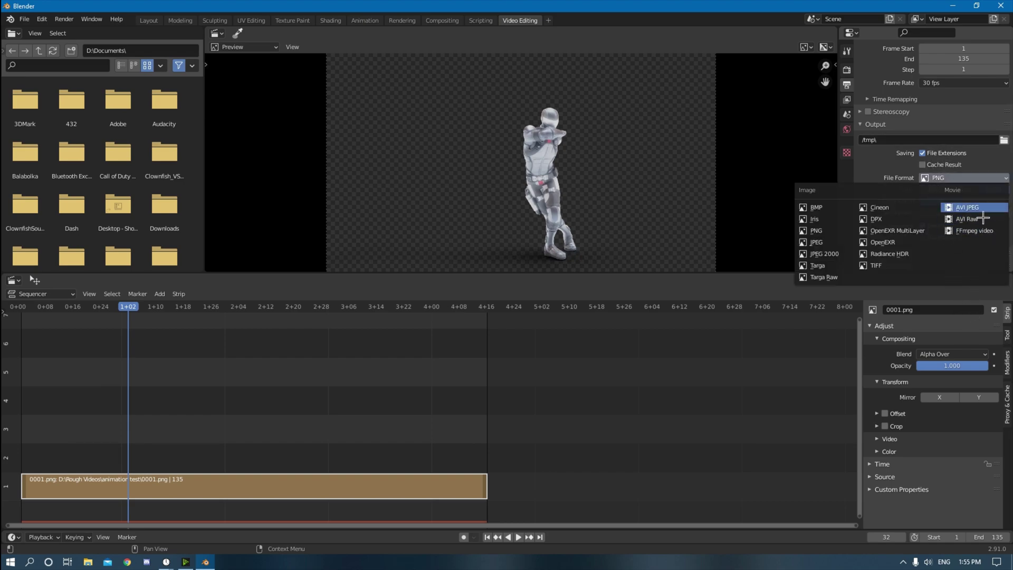
left_click(975, 230)
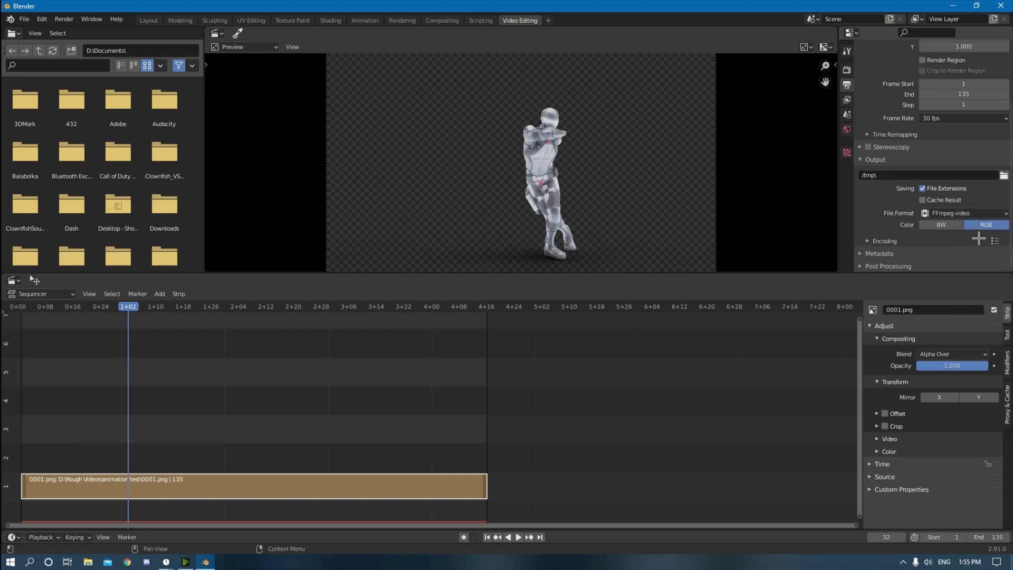
Set encoding to MPEG-4 container, Lossless quality, Slowest speed, and no audio.
left_click(884, 240)
scroll(902, 211, "down", 6)
left_click(961, 109)
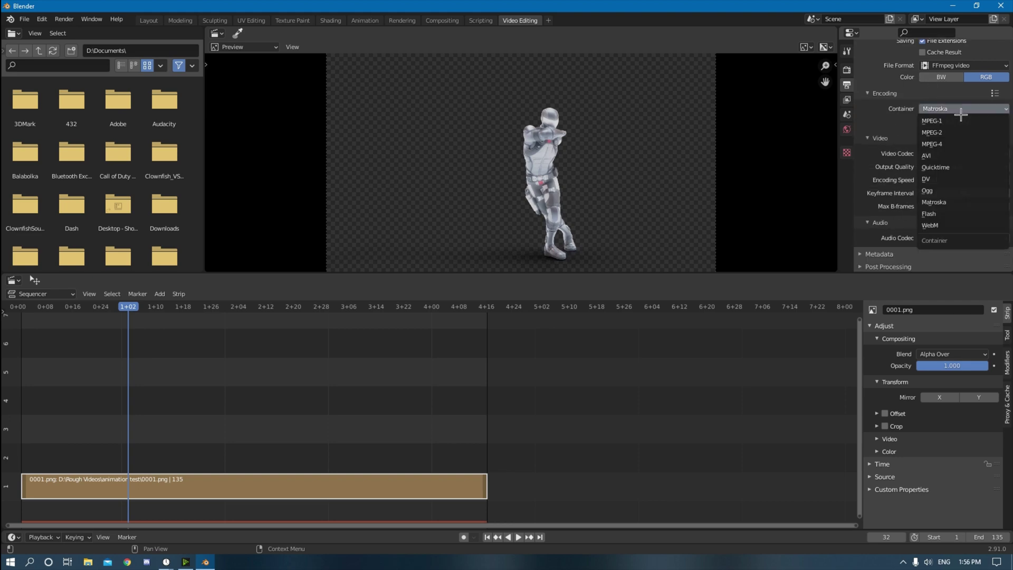
left_click(960, 145)
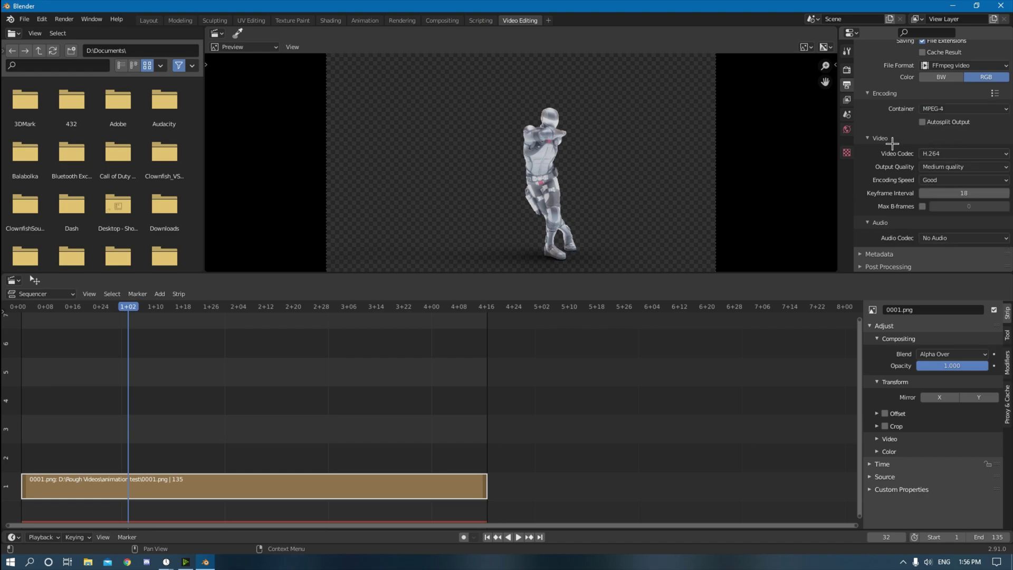
left_click(961, 166)
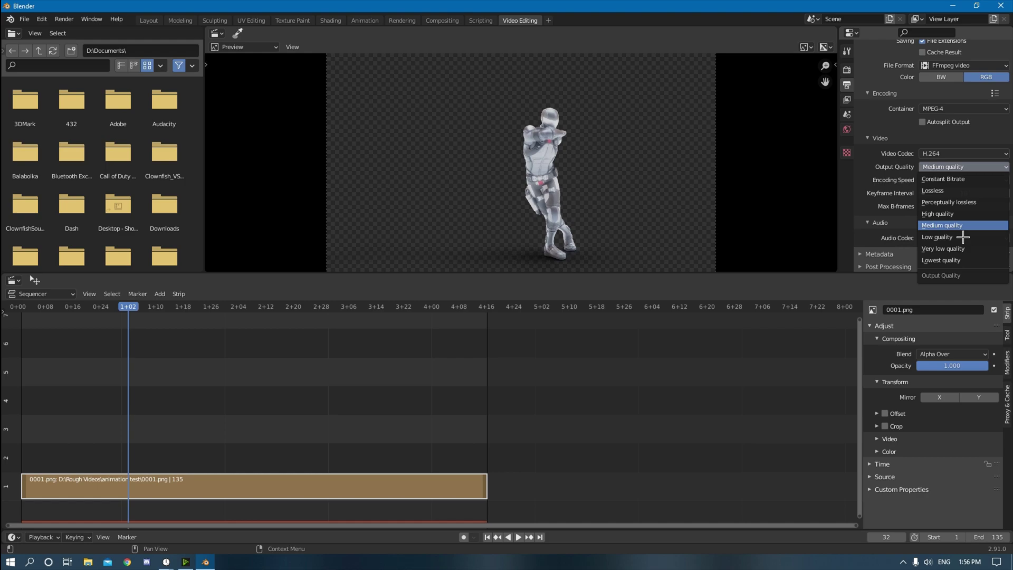
left_click(956, 191)
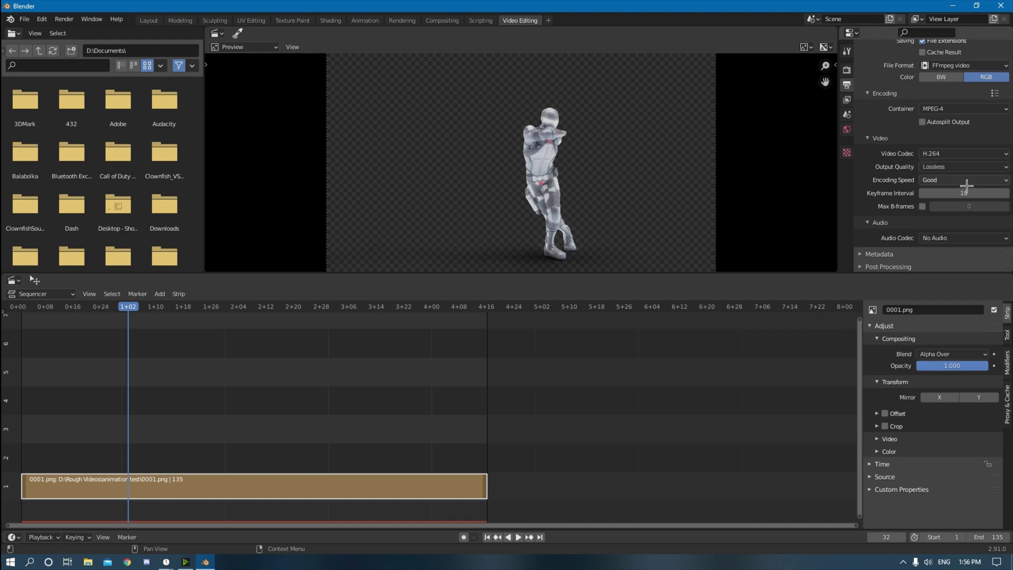
left_click(966, 180)
left_click(944, 193)
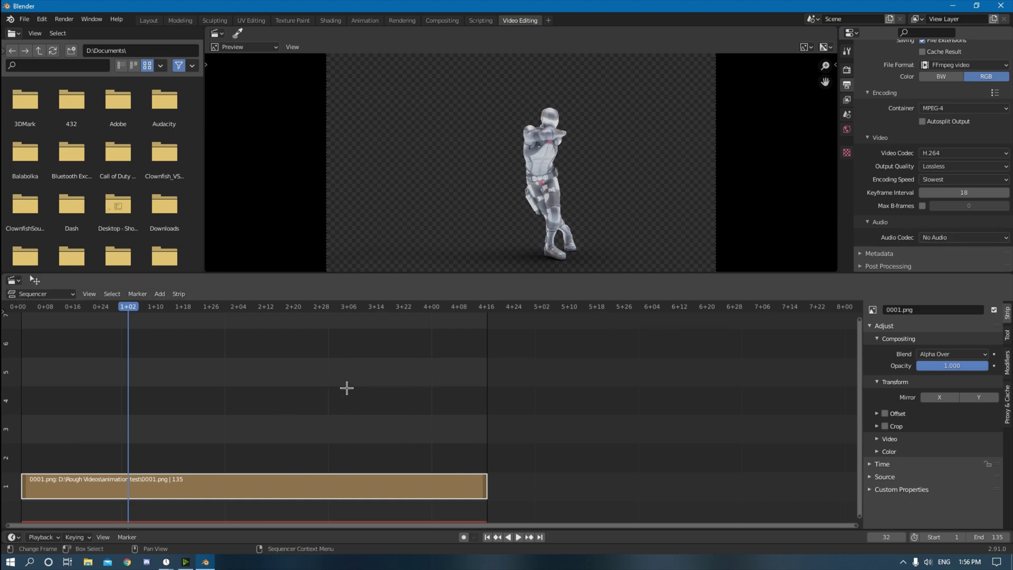
left_click(972, 238)
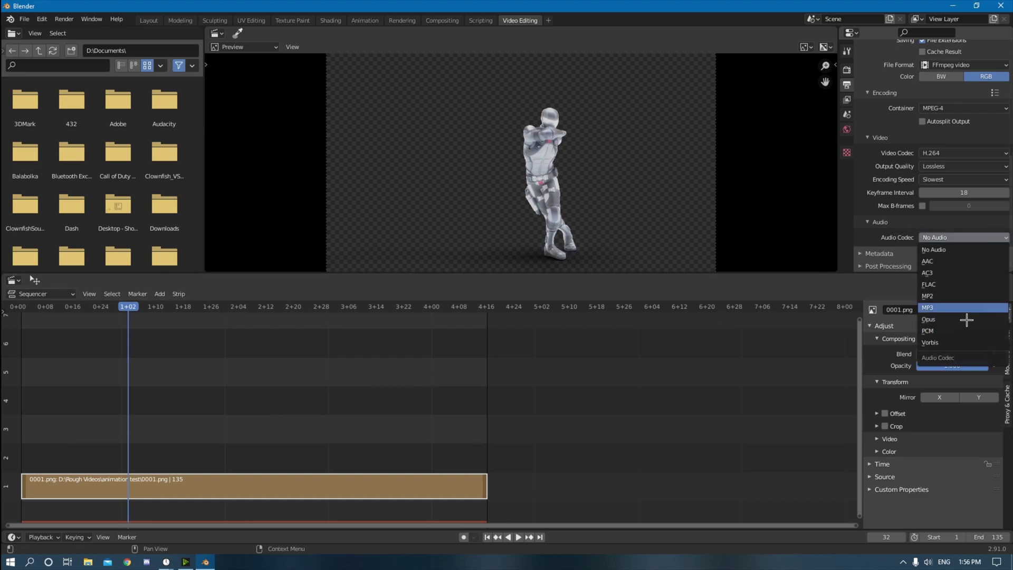
left_click(959, 249)
Set the render output folder to Downloads.
scroll(898, 207, "up", 3)
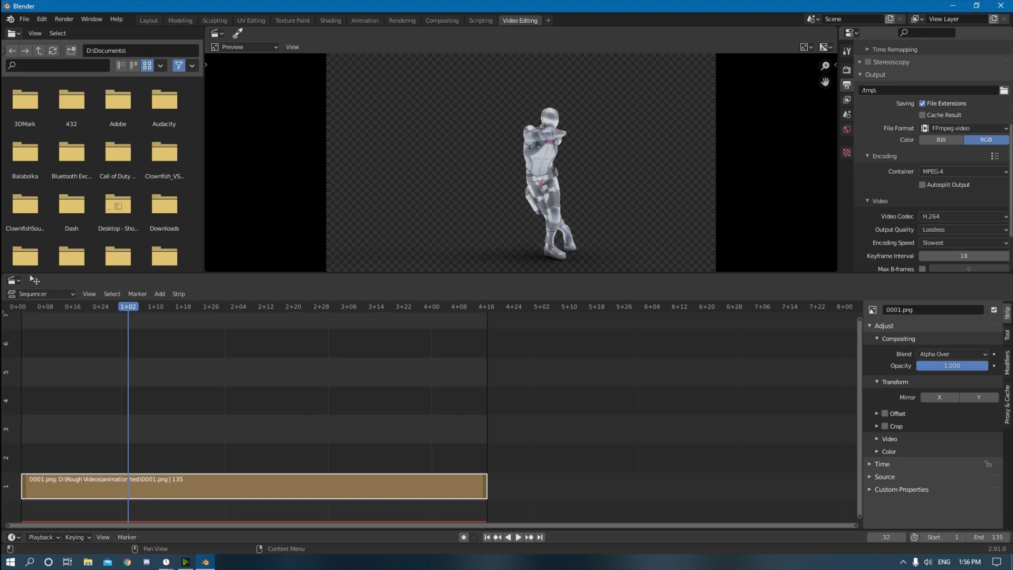
left_click(1004, 90)
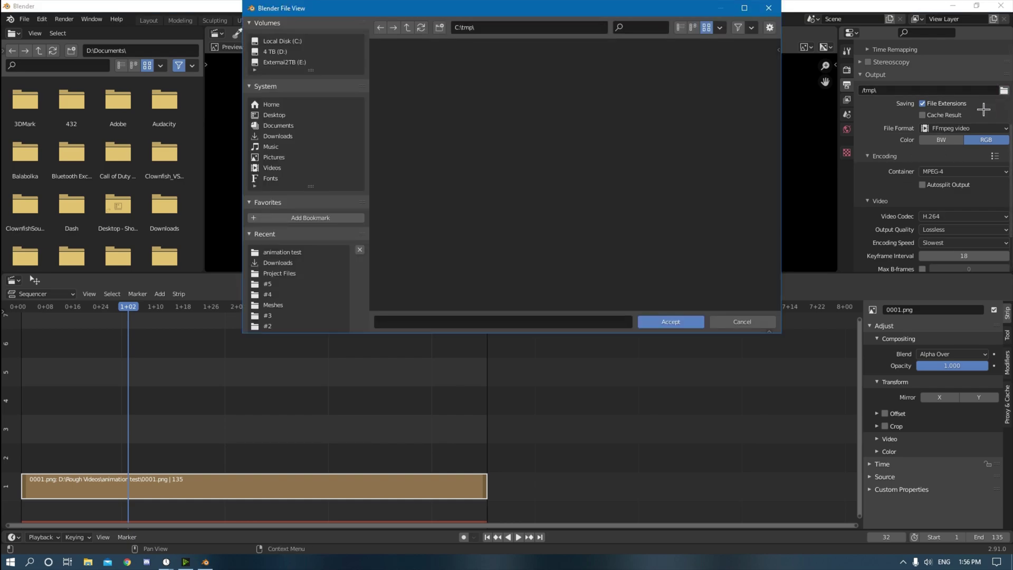
left_click(316, 134)
left_click(473, 327)
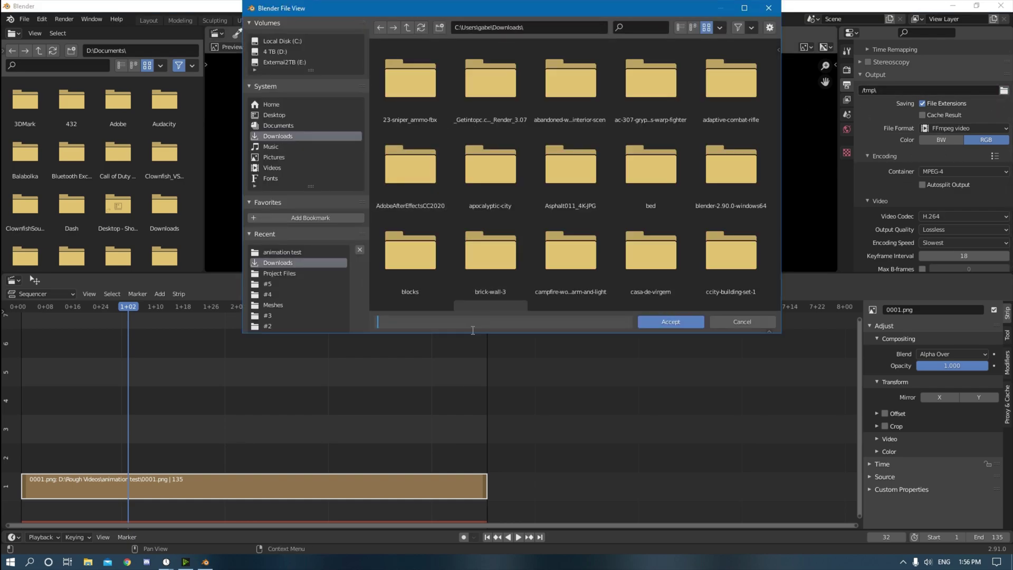
left_click(671, 321)
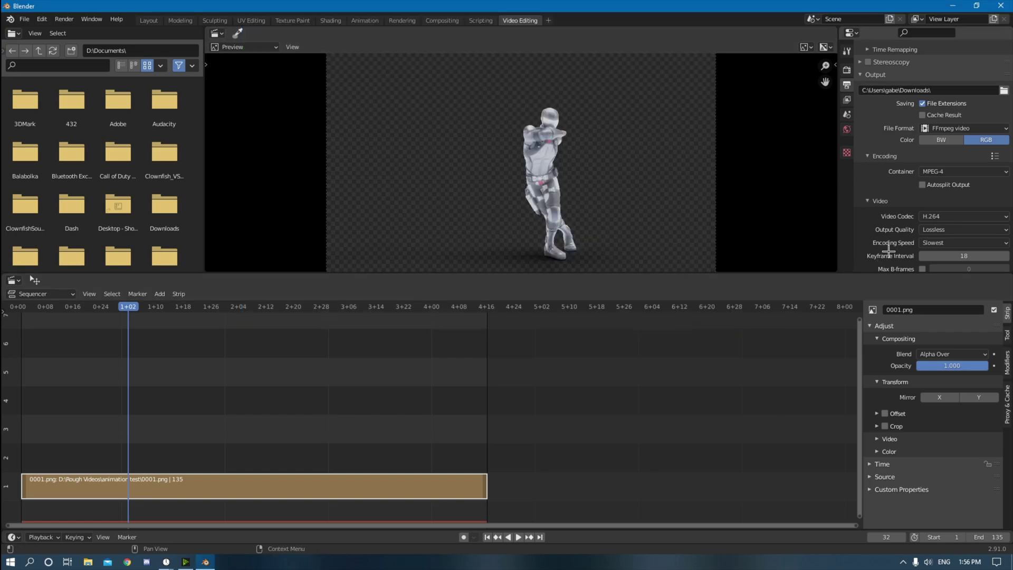
Render the animation to video and close the render result window.
scroll(884, 210, "down", 1)
scroll(883, 211, "down", 2)
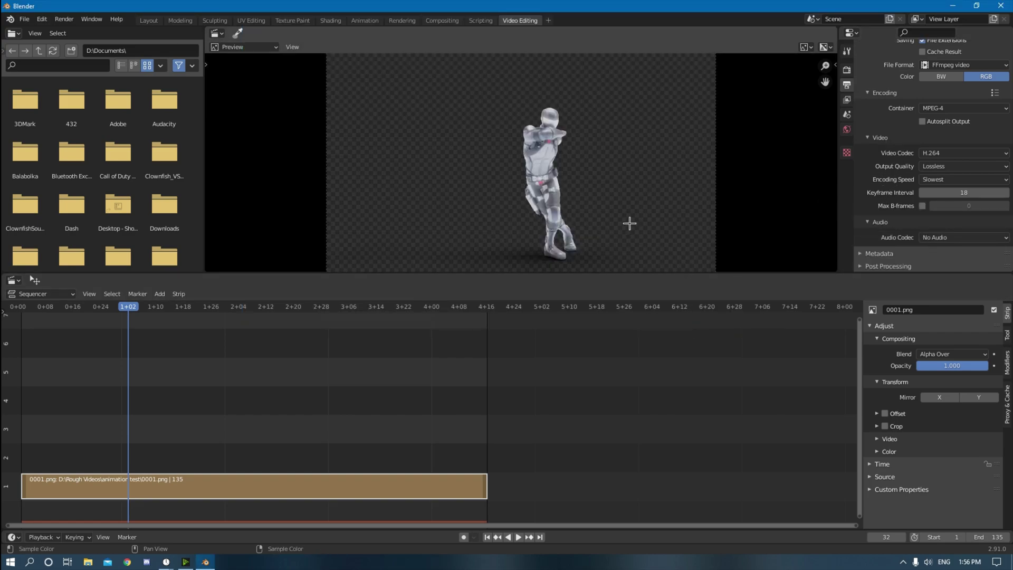
left_click(64, 19)
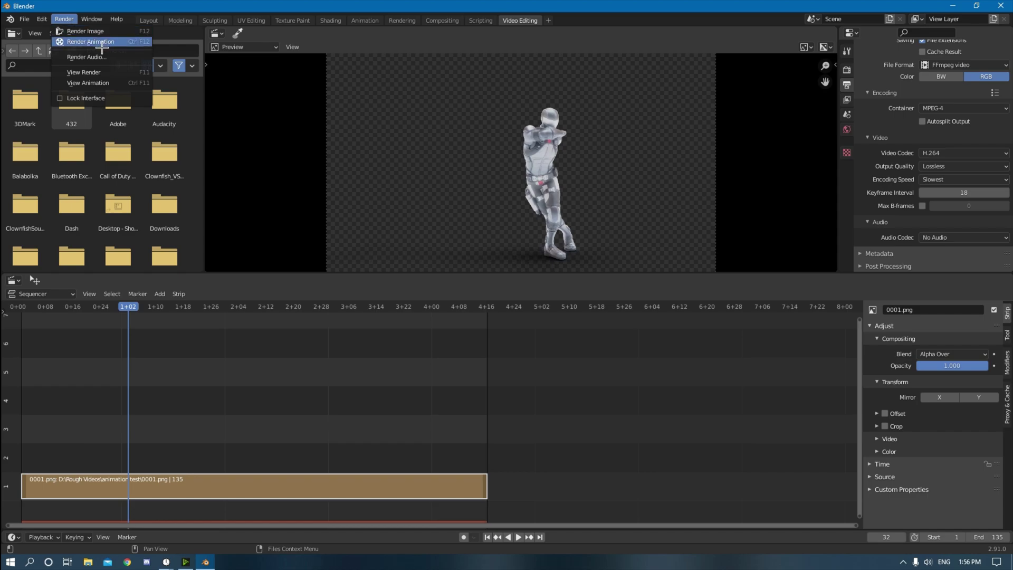
left_click(102, 46)
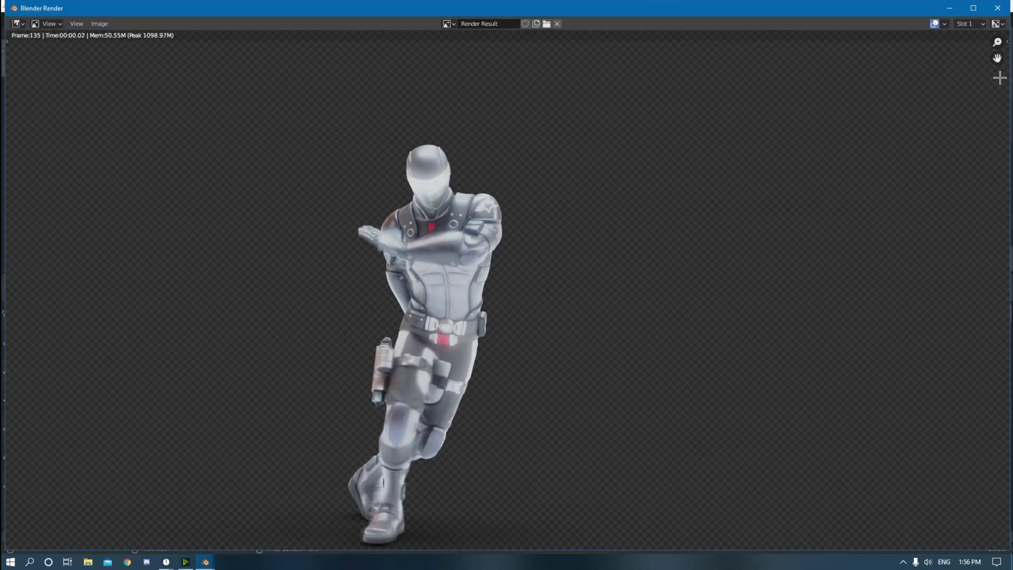
left_click(997, 8)
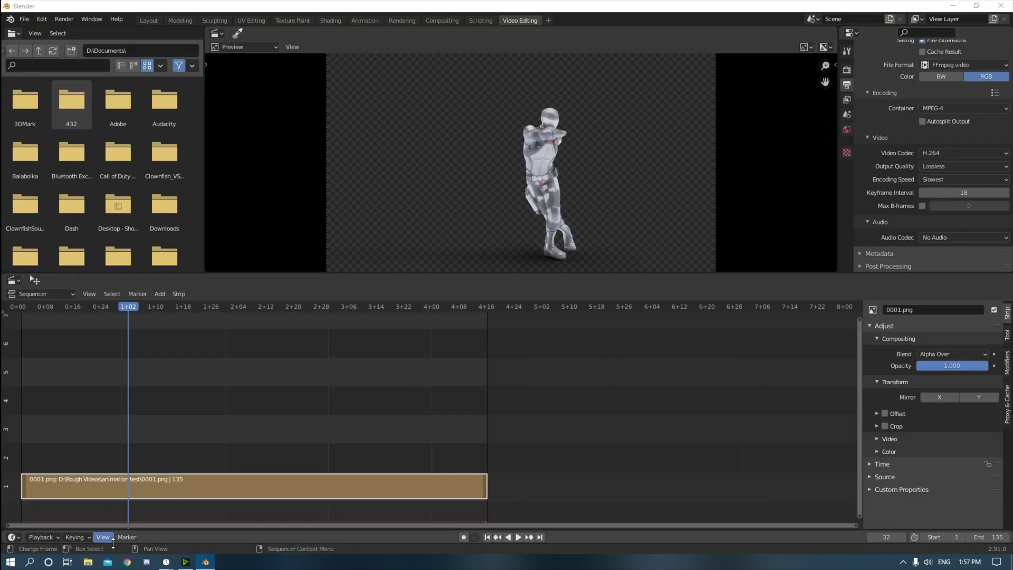
left_click(88, 562)
double_click(353, 277)
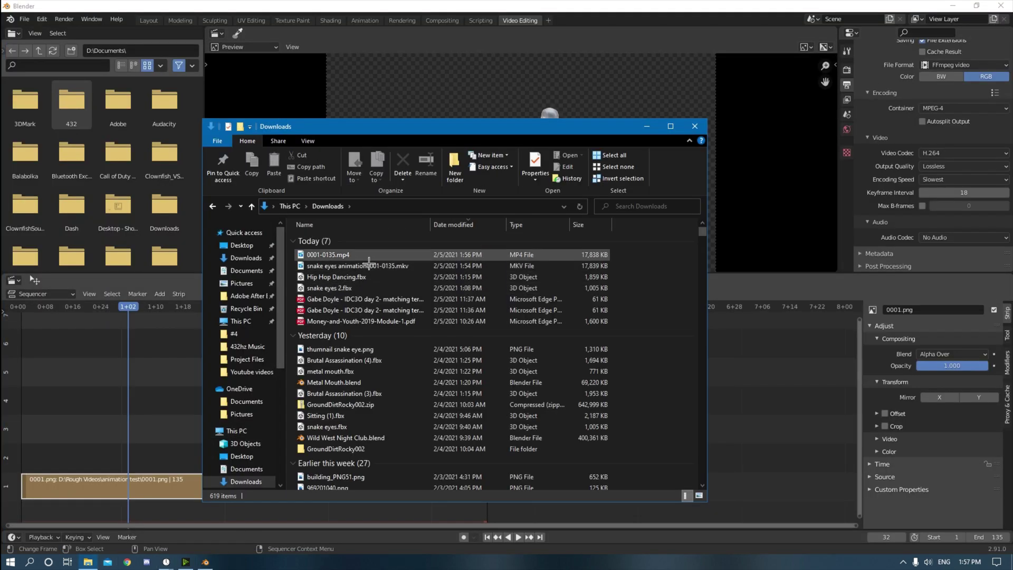